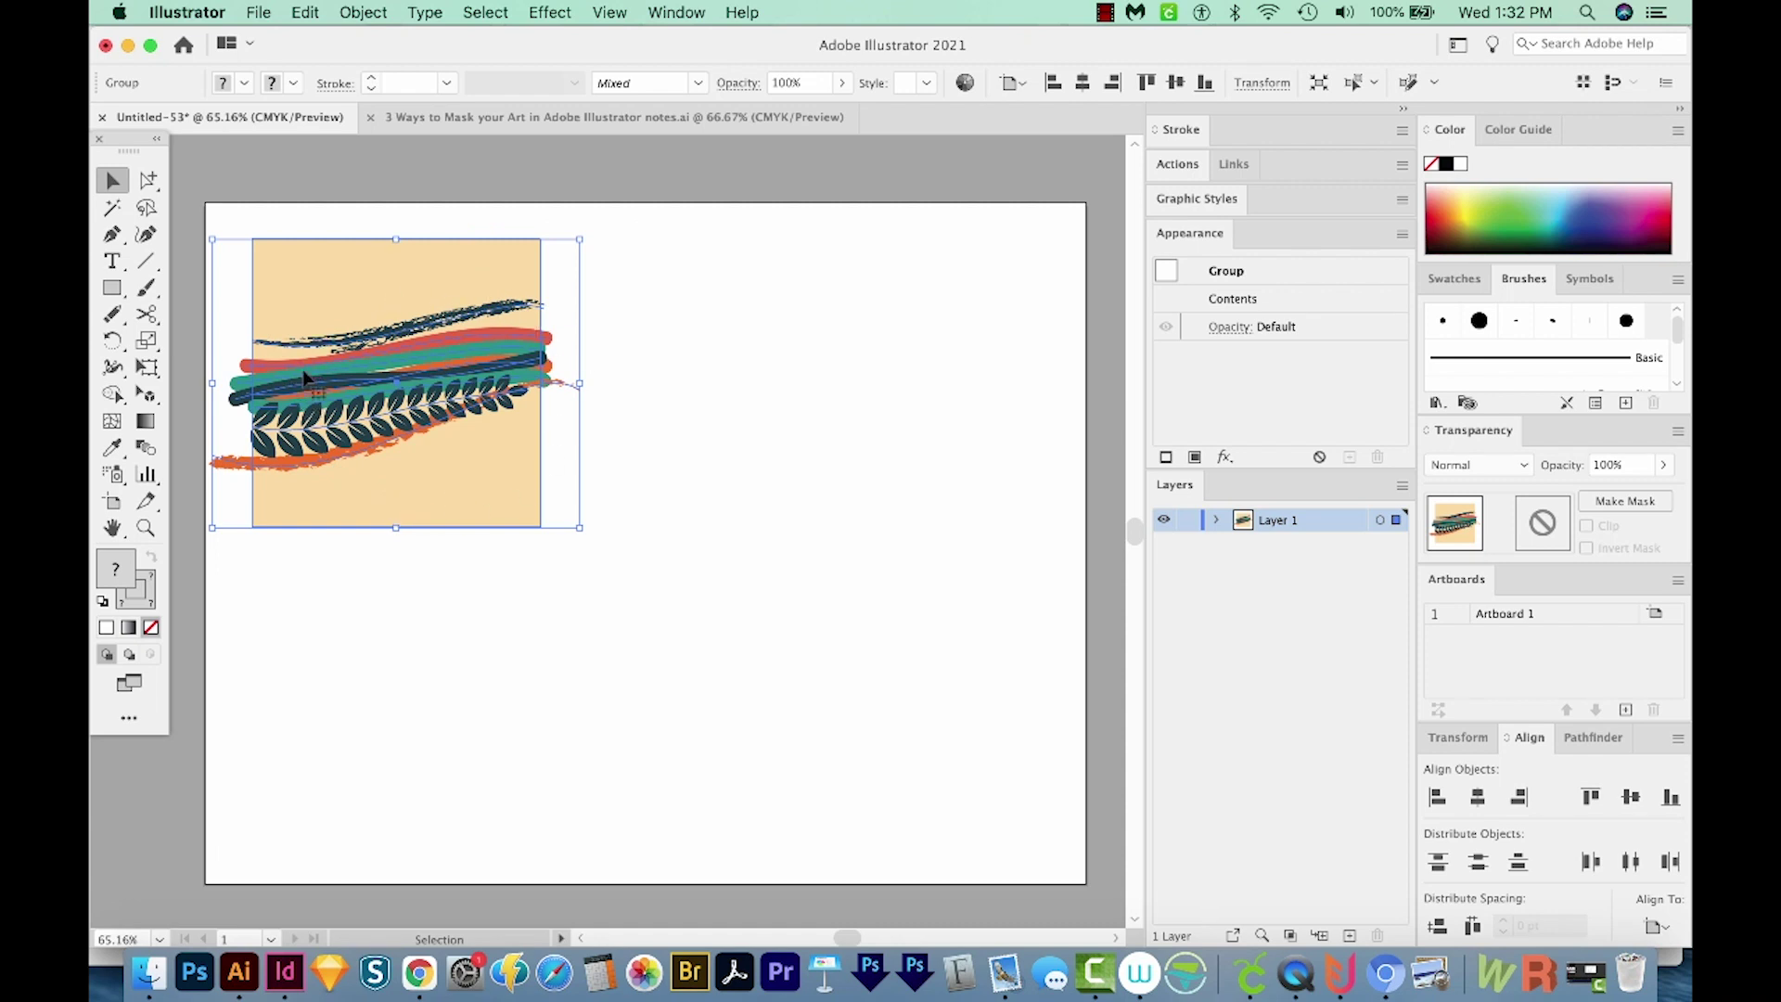
# Step: Draw a circle over the leaf artwork with no fill and no stroke
pyautogui.click(112, 294)
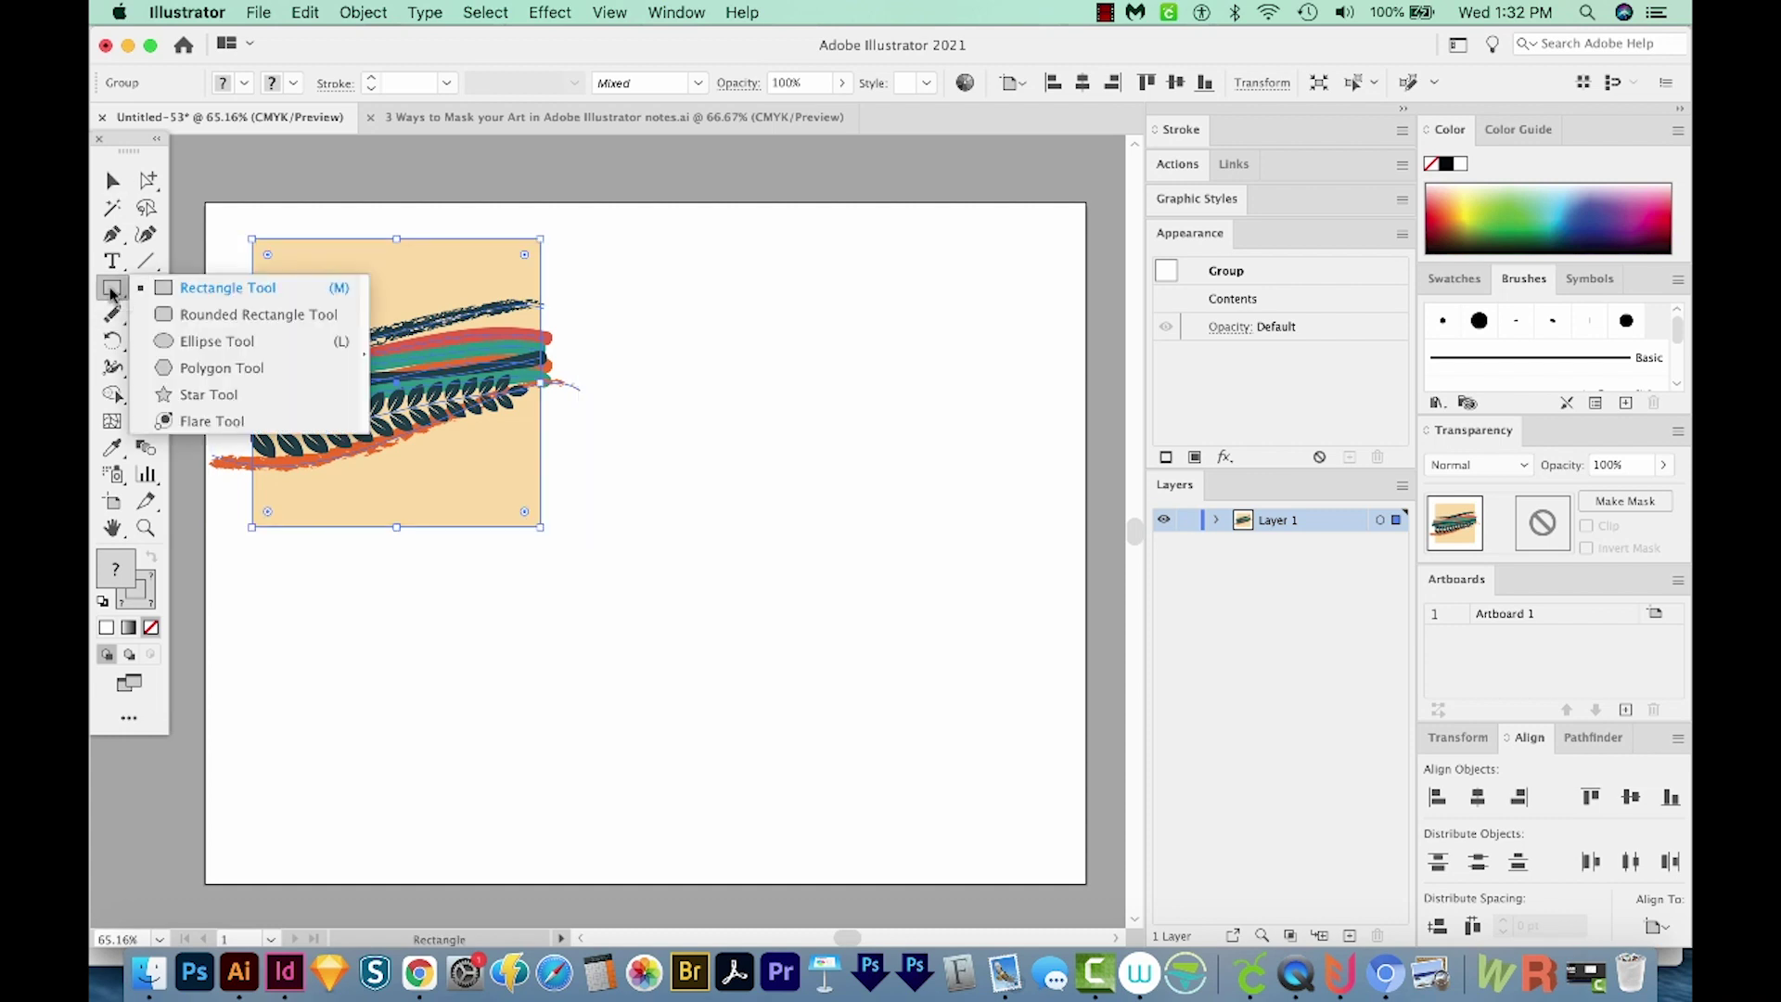
pyautogui.click(219, 354)
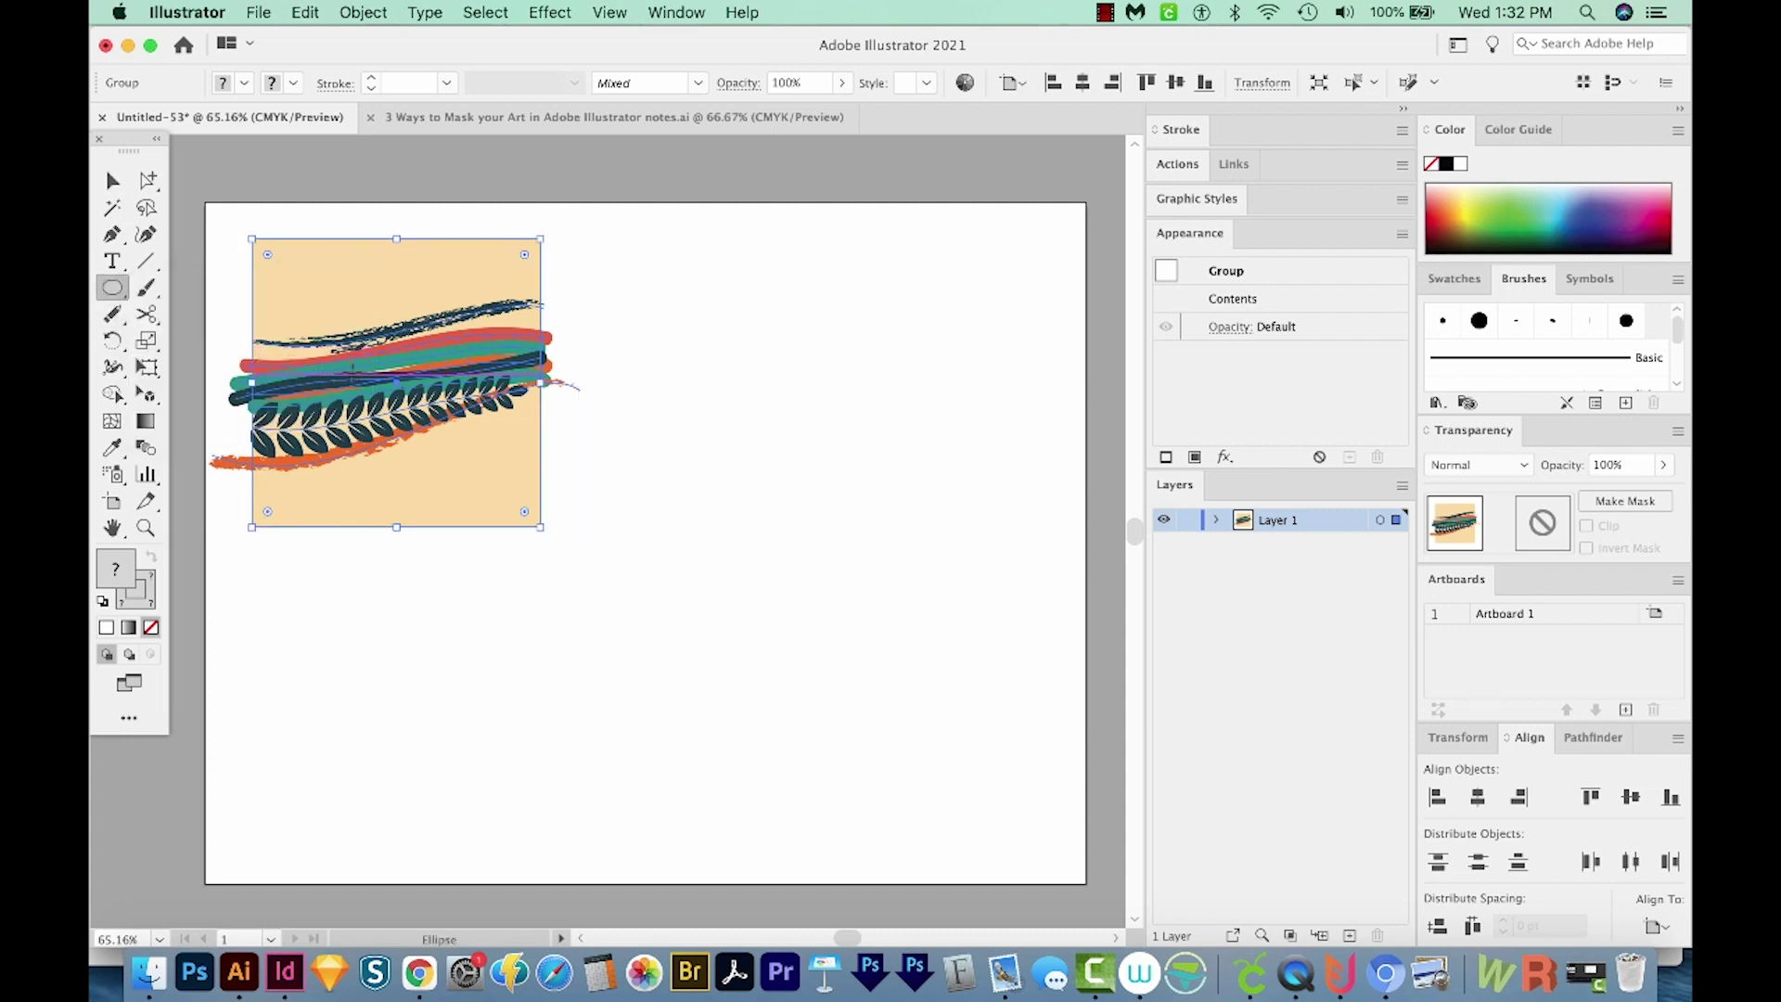
pyautogui.moveTo(277, 266); pyautogui.dragTo(500, 501)
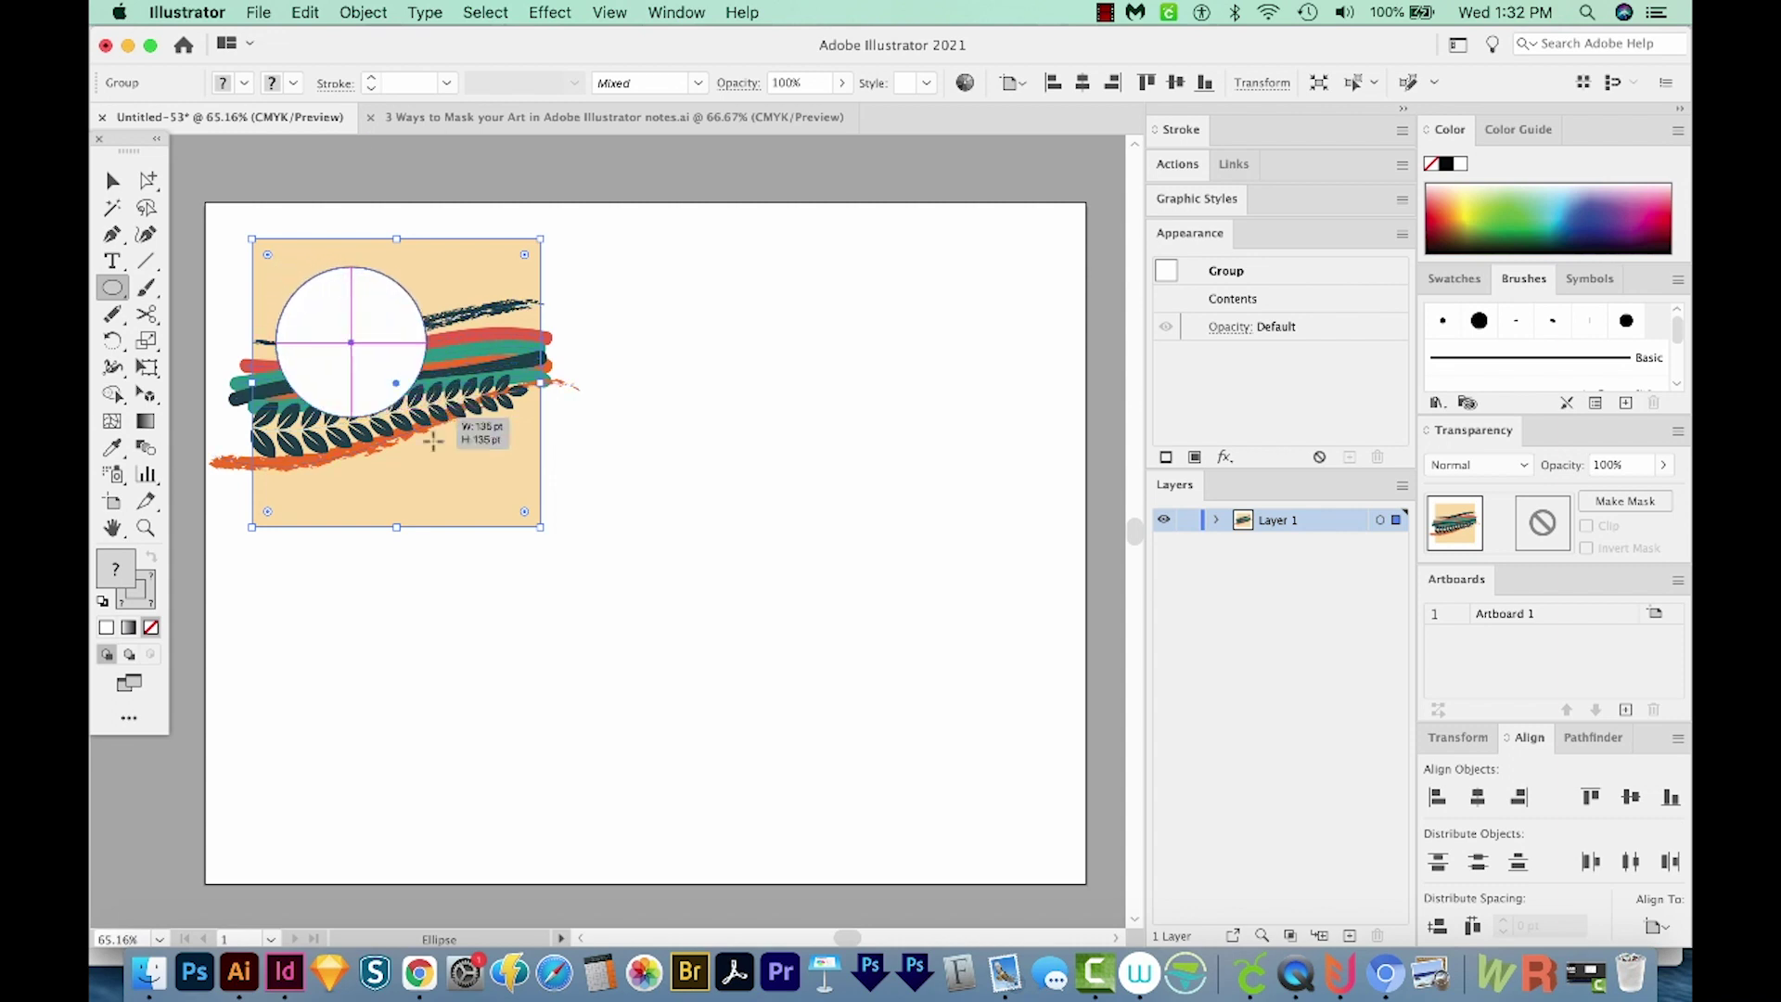
pyautogui.moveTo(499, 501); pyautogui.dragTo(500, 502)
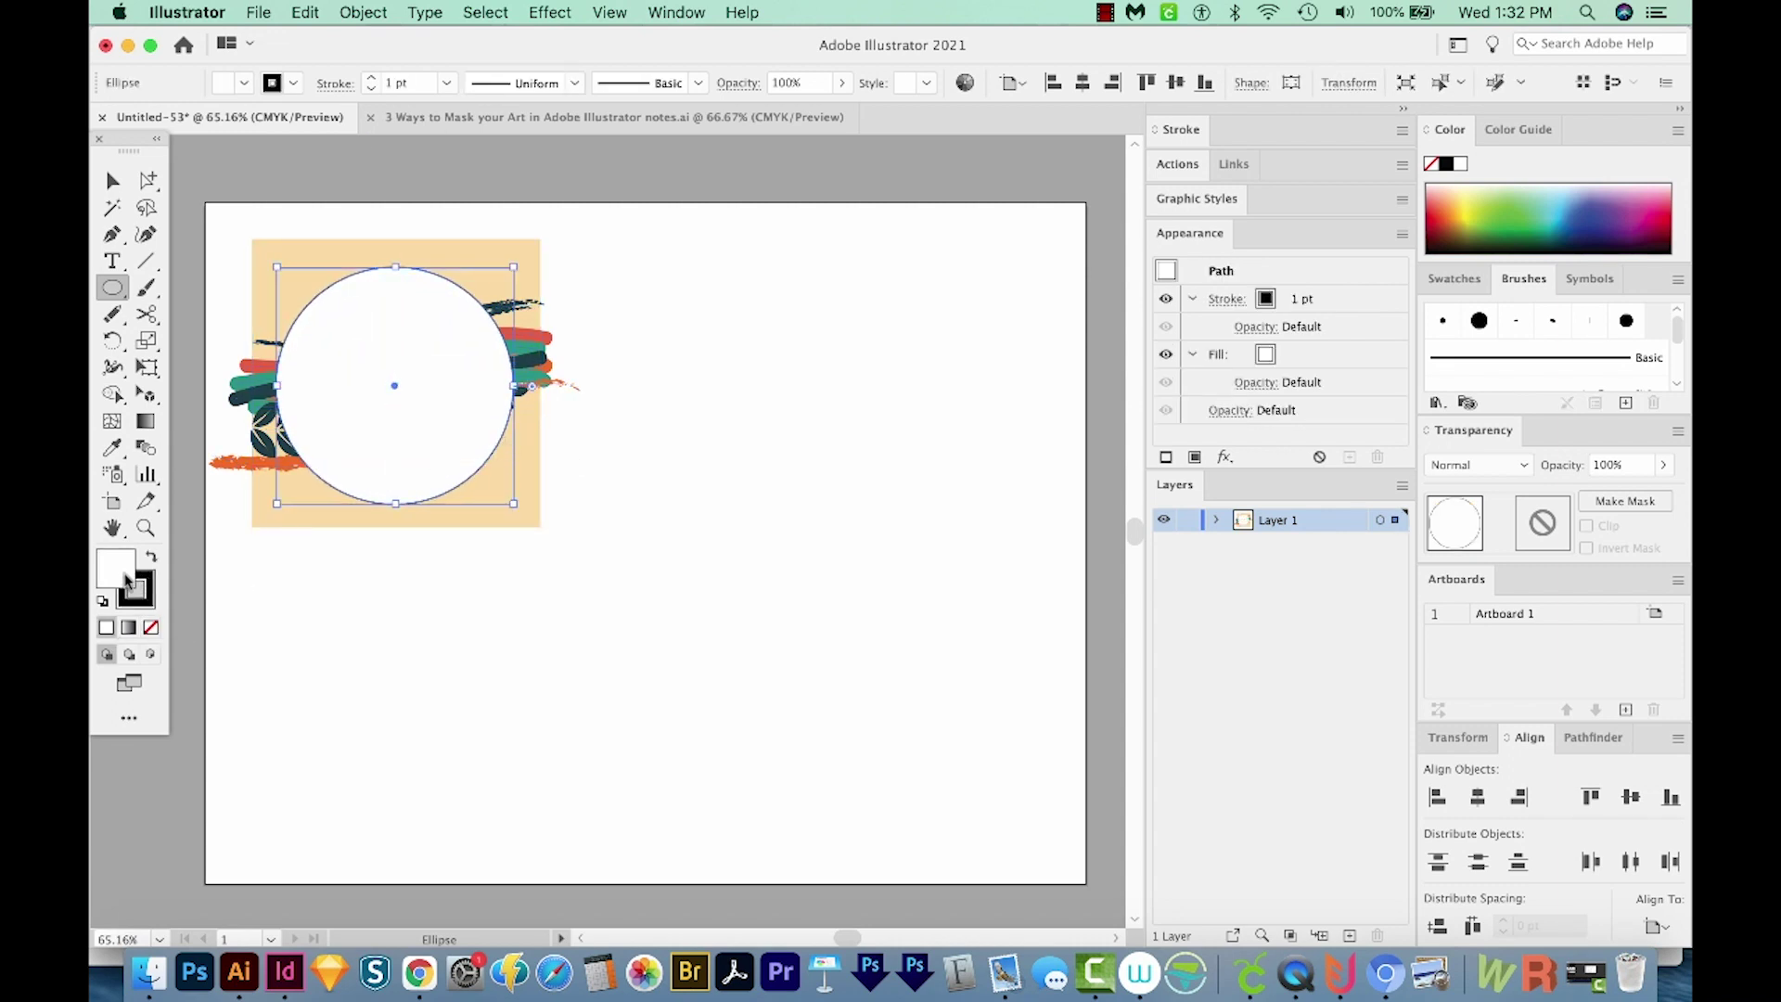
pyautogui.click(151, 626)
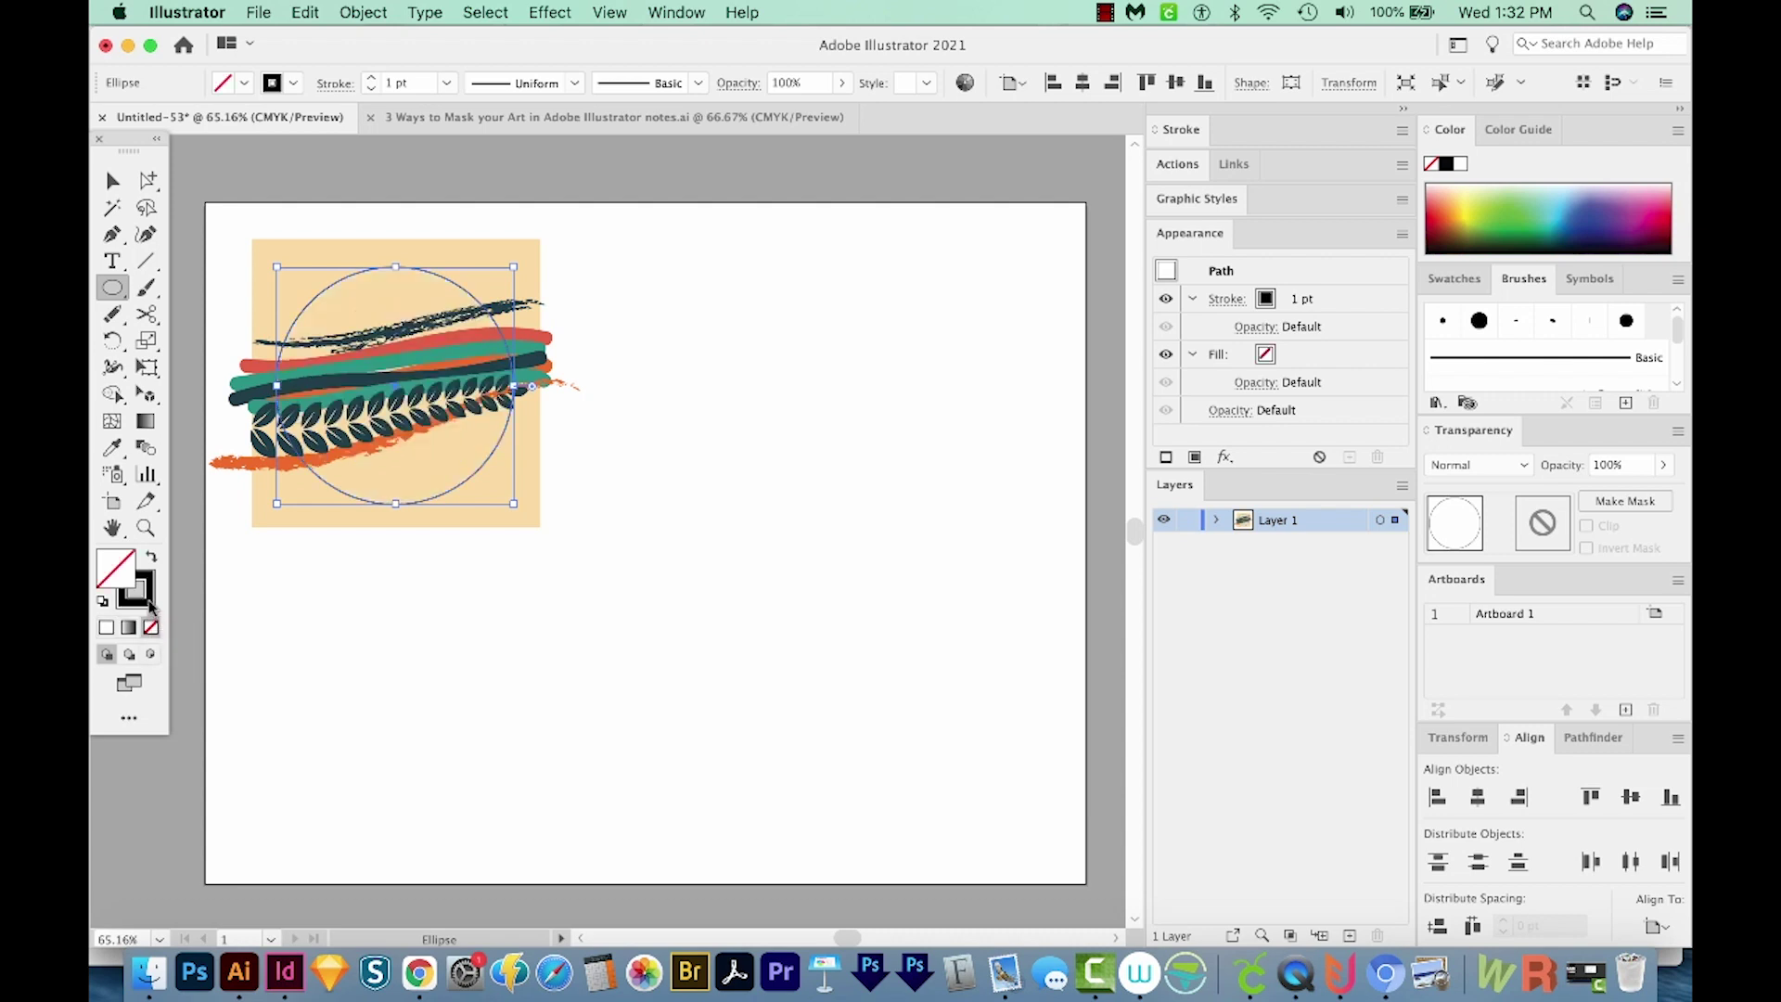
pyautogui.click(151, 626)
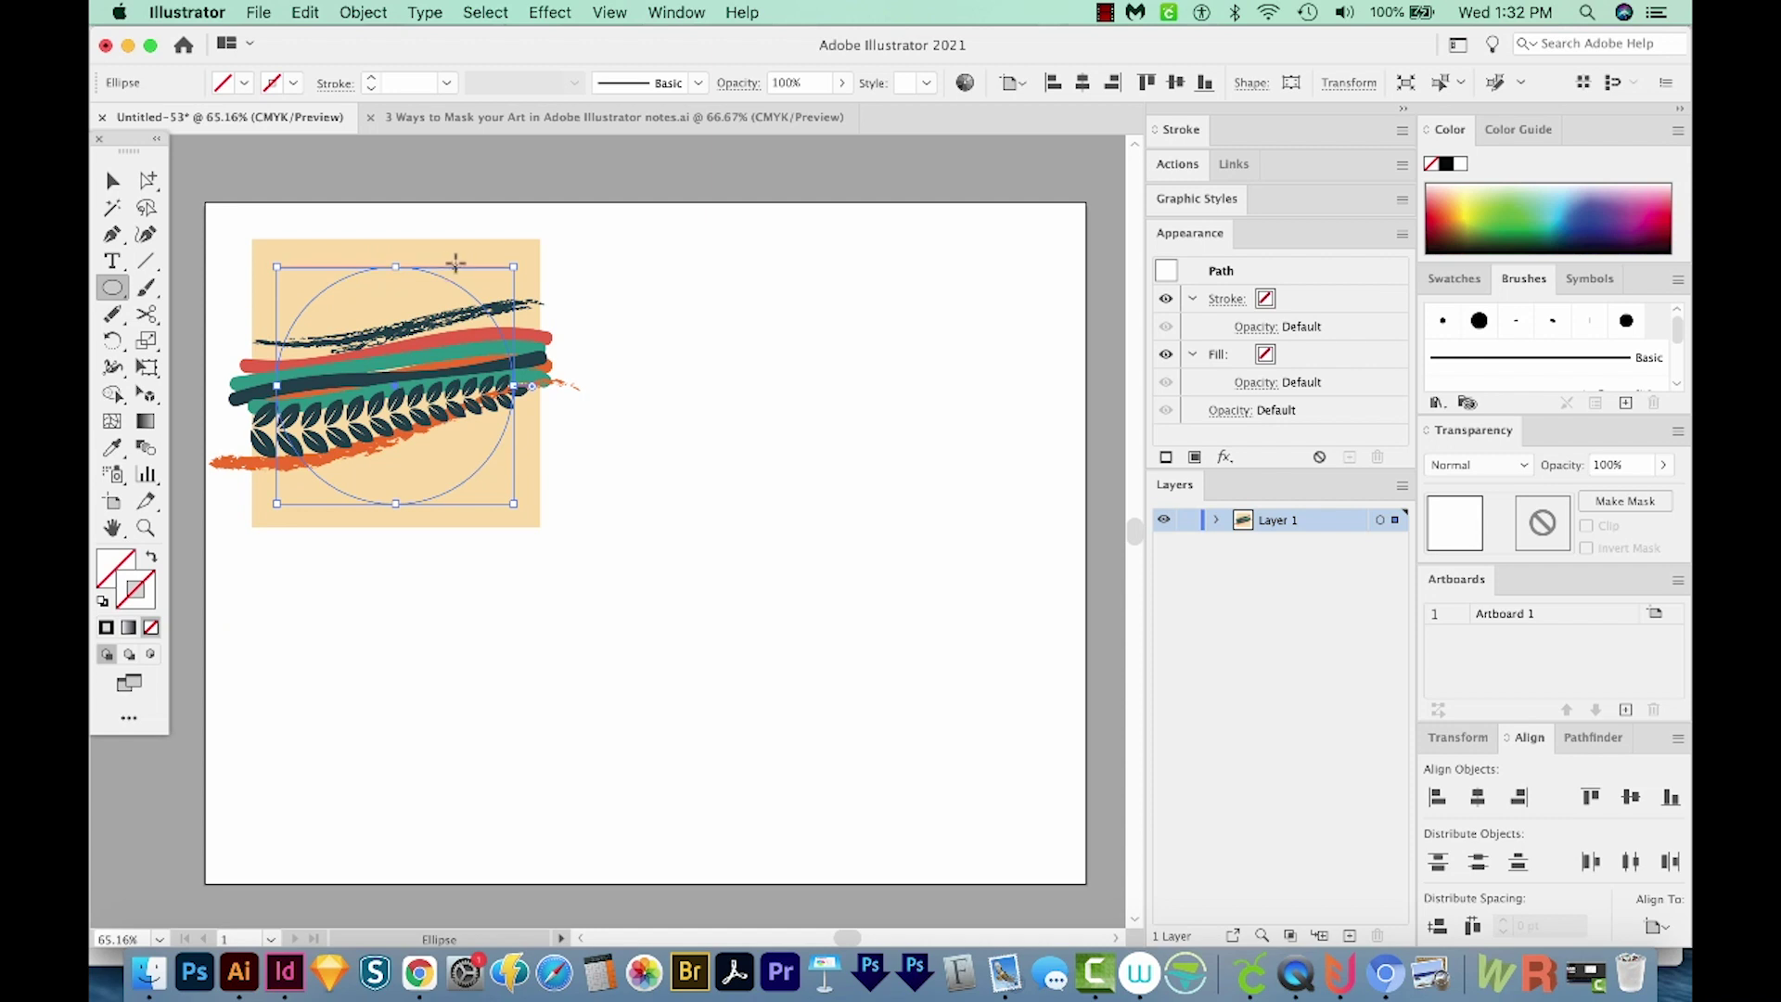
# Step: Select the circle and artwork together and make a clipping mask
pyautogui.press('v')
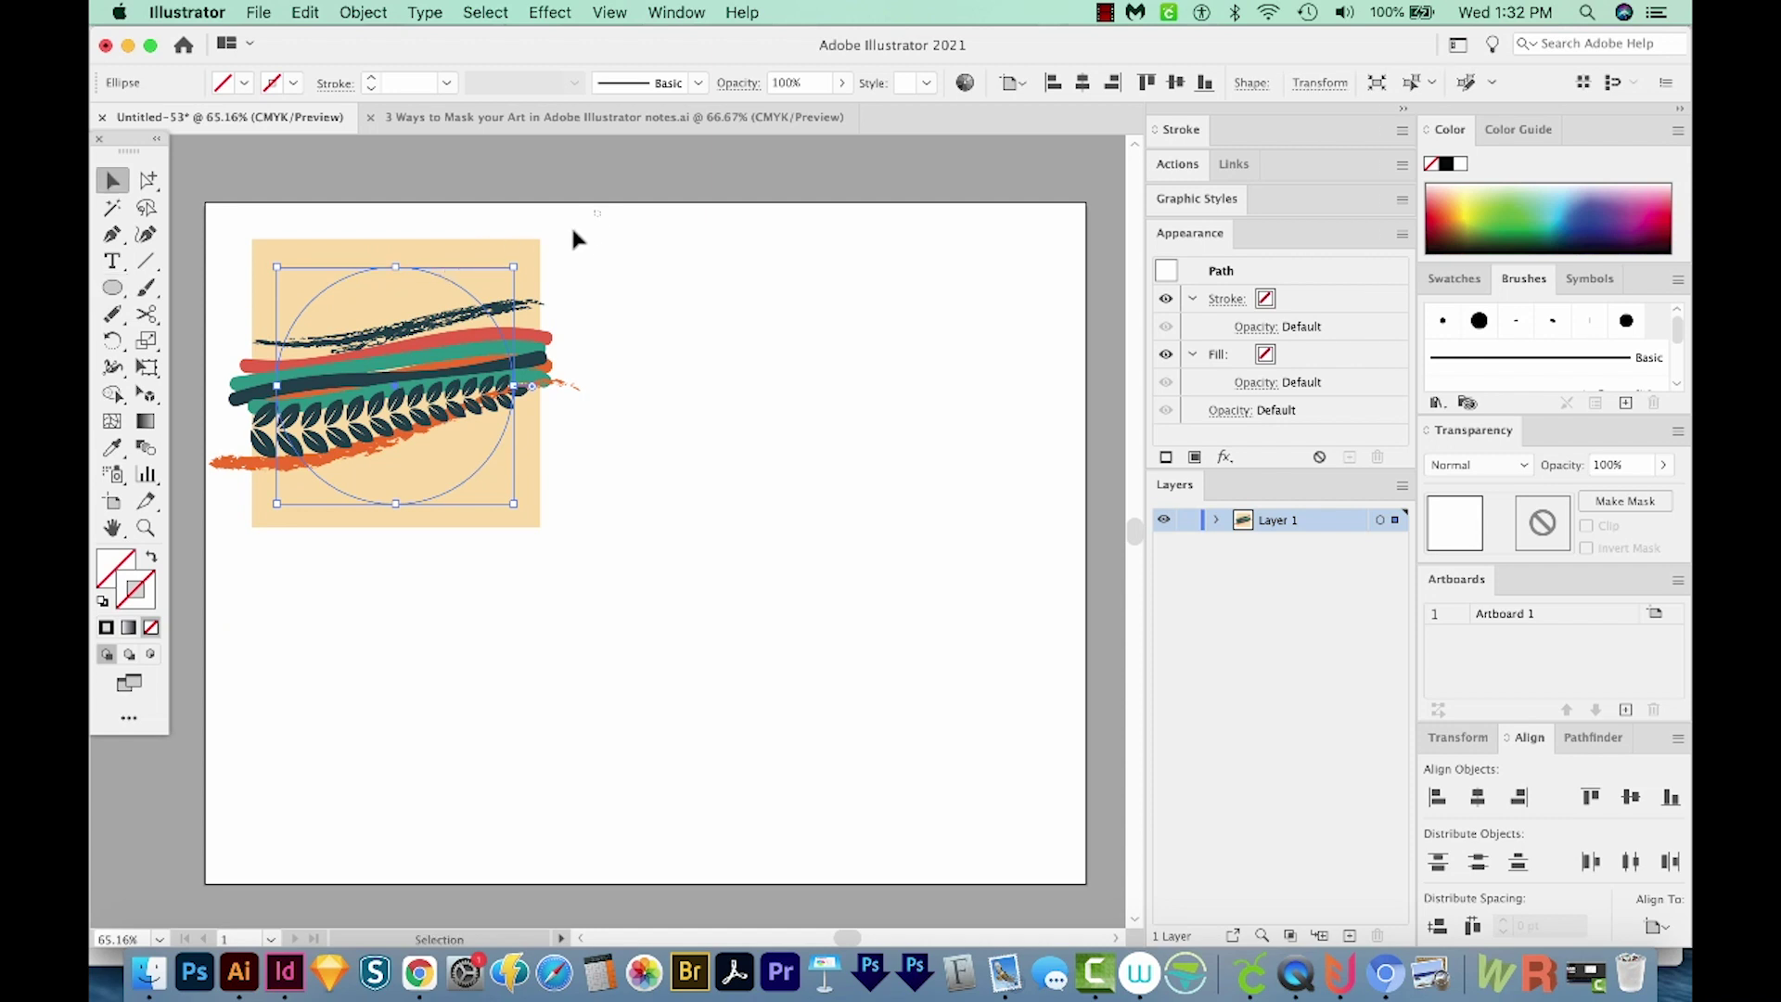
pyautogui.press('super+a')
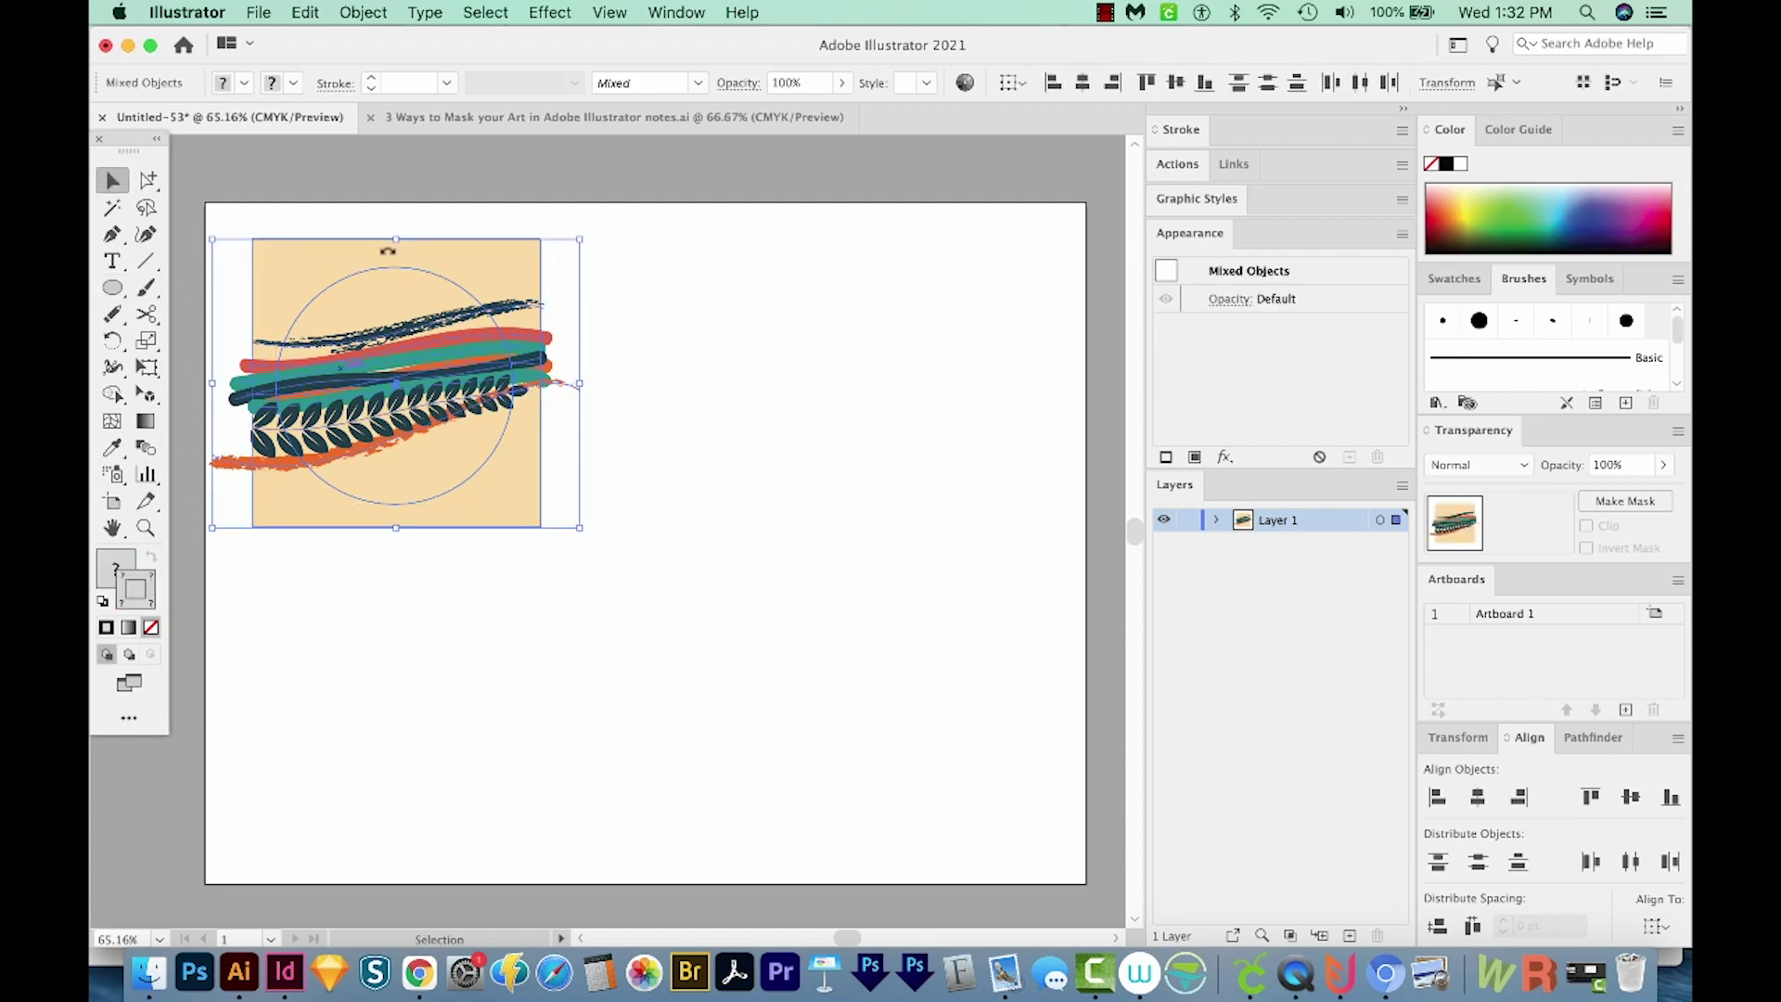
pyautogui.click(361, 13)
pyautogui.moveTo(404, 712)
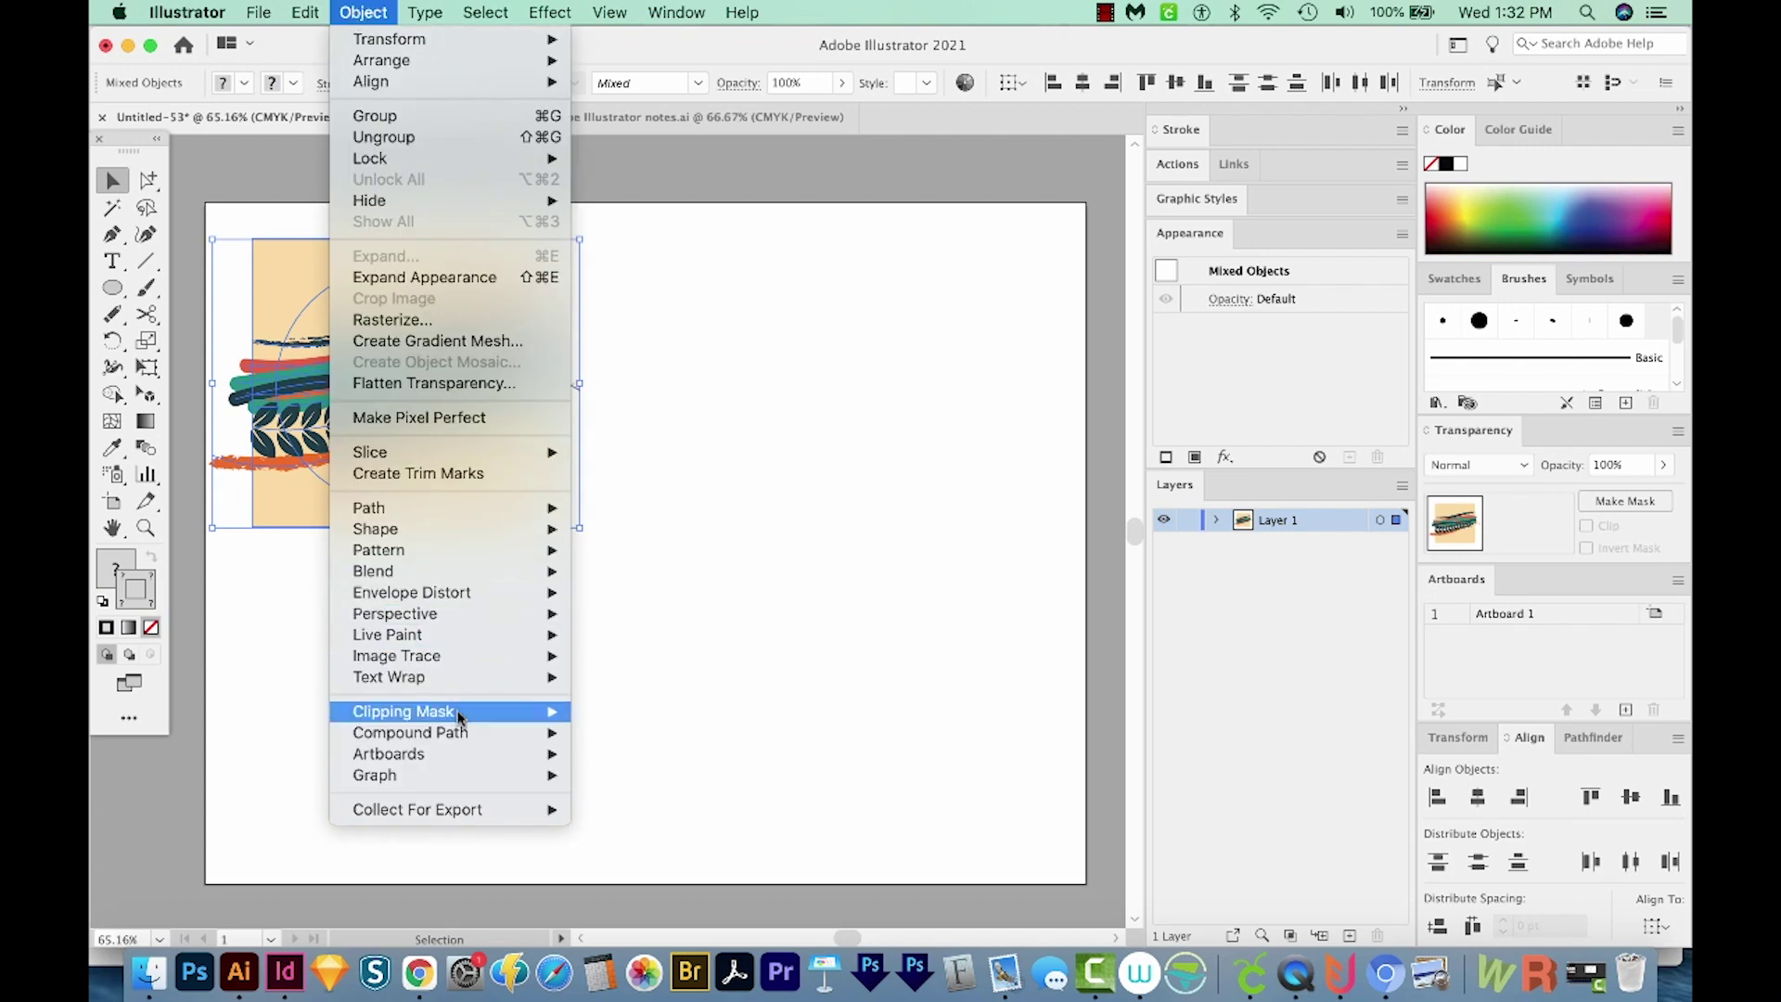
pyautogui.click(685, 711)
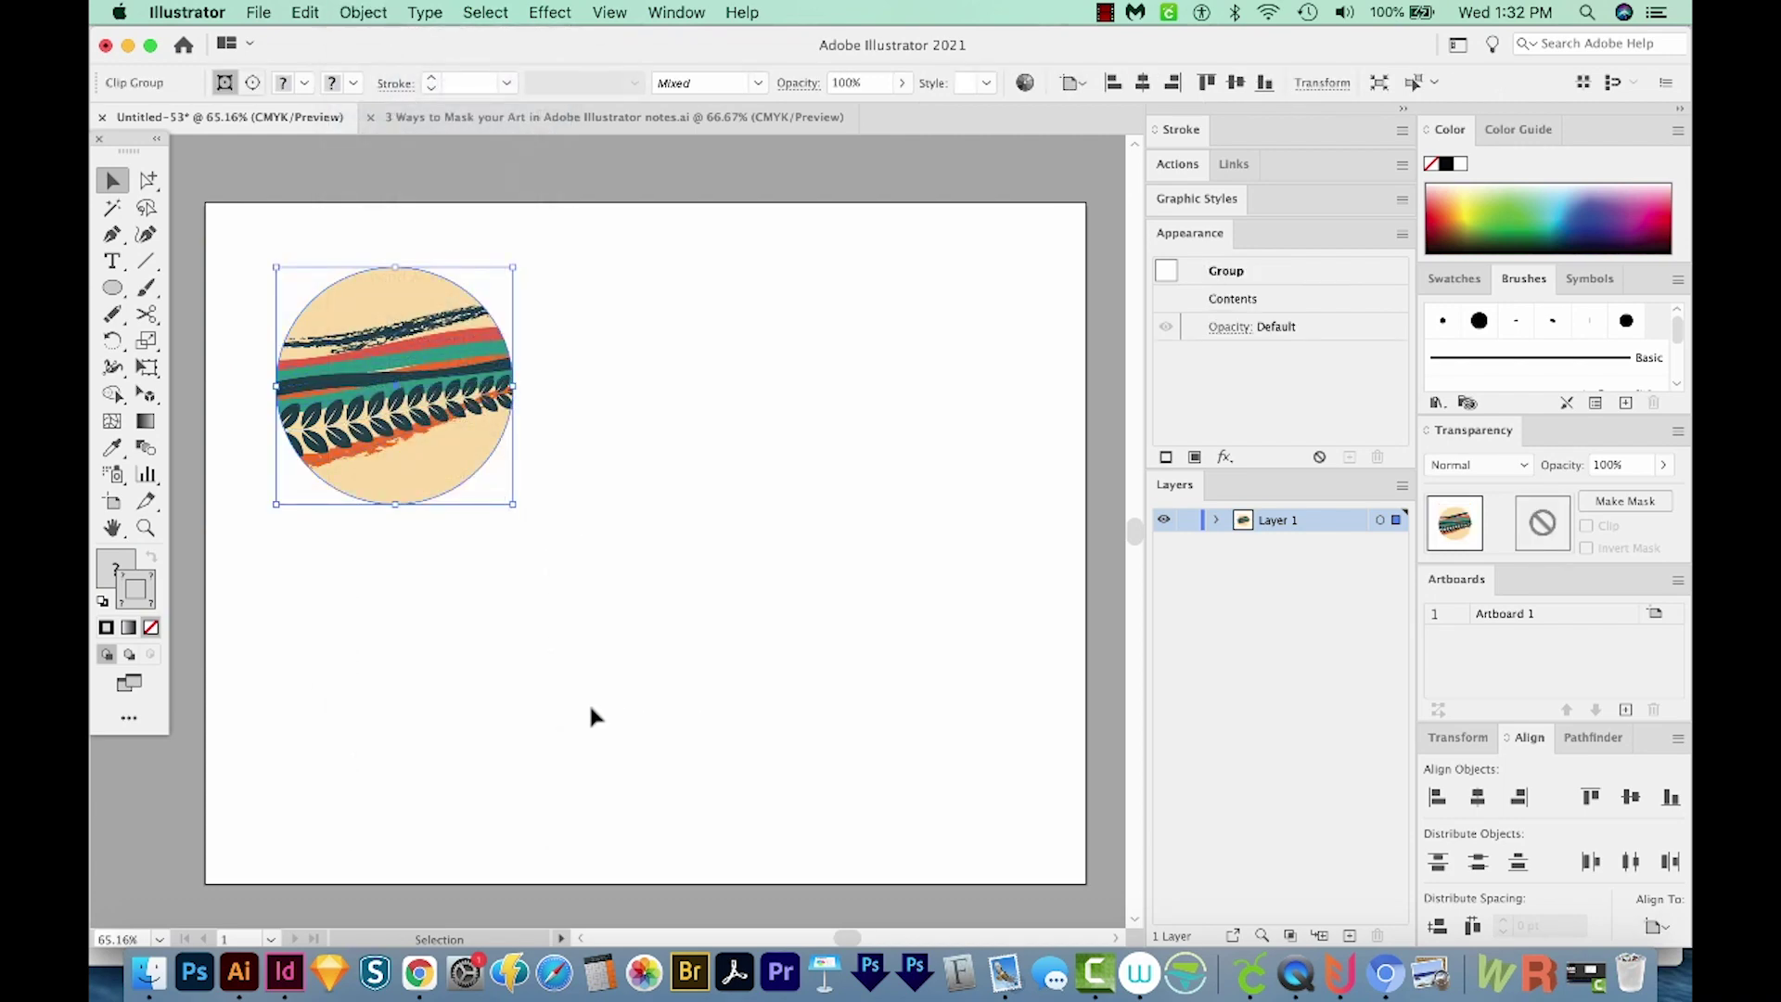
# Step: Draw a cream-filled circle right of the first, sampled with Eyedropper, and enable Draw Inside
pyautogui.click(549, 507)
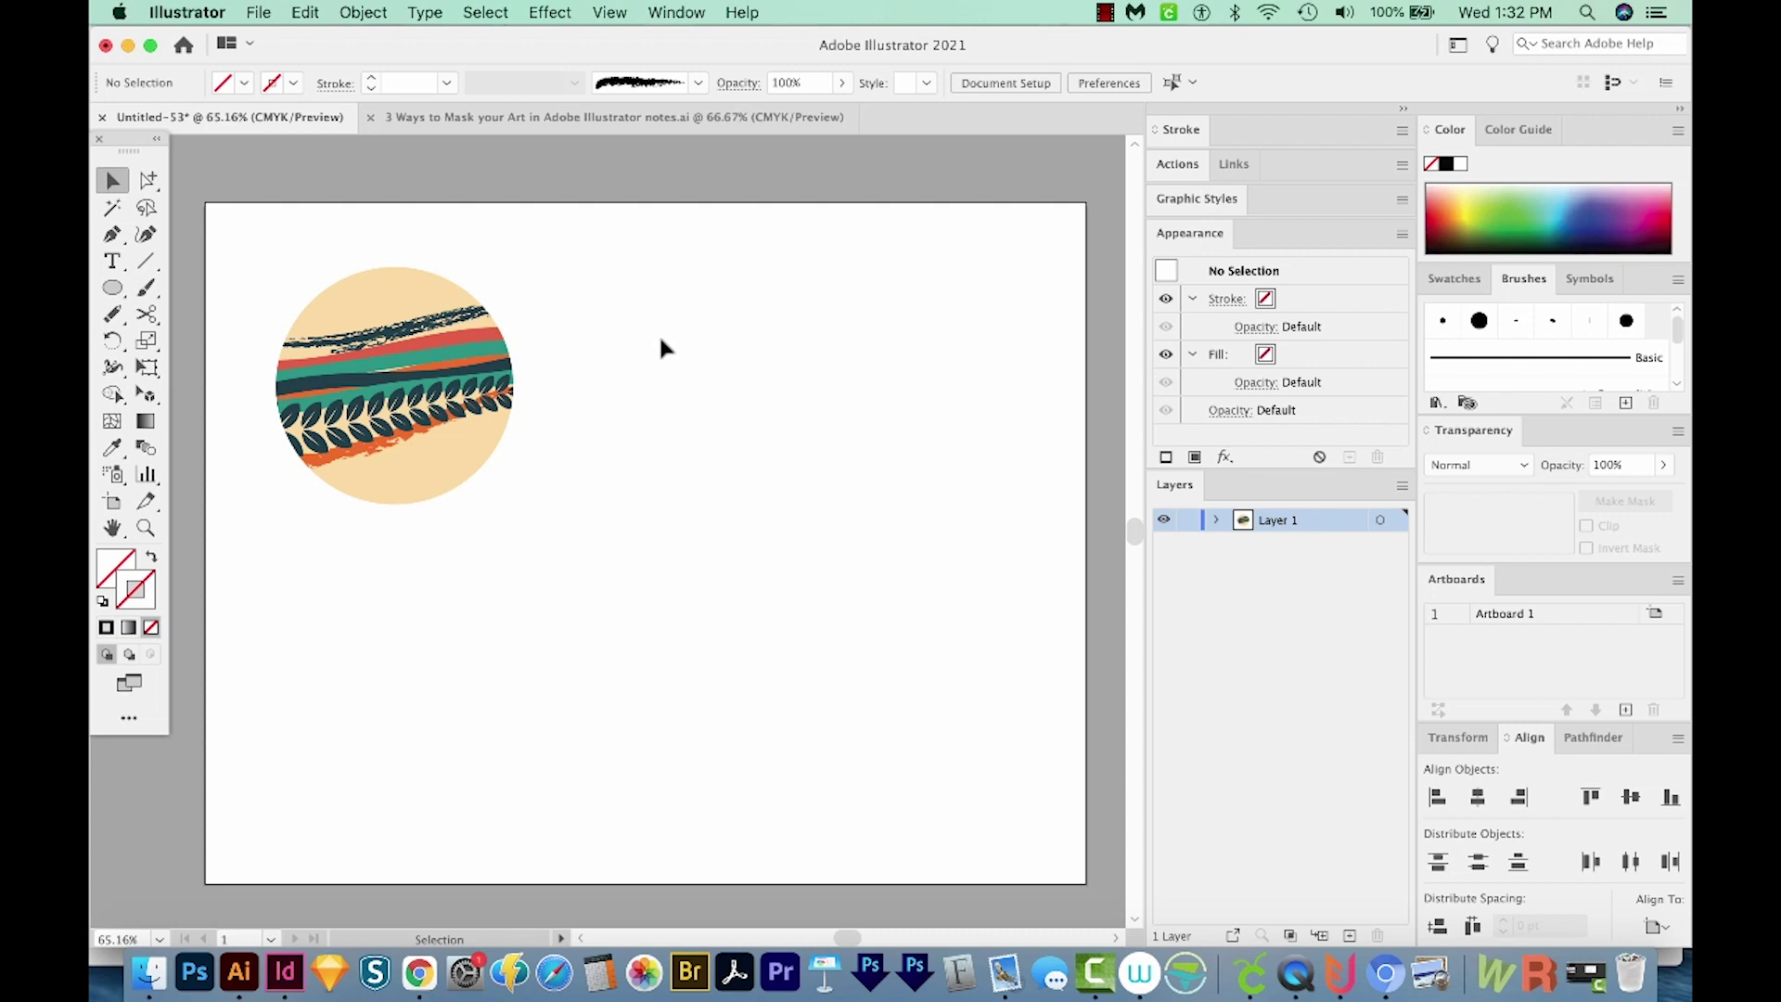
pyautogui.press('l')
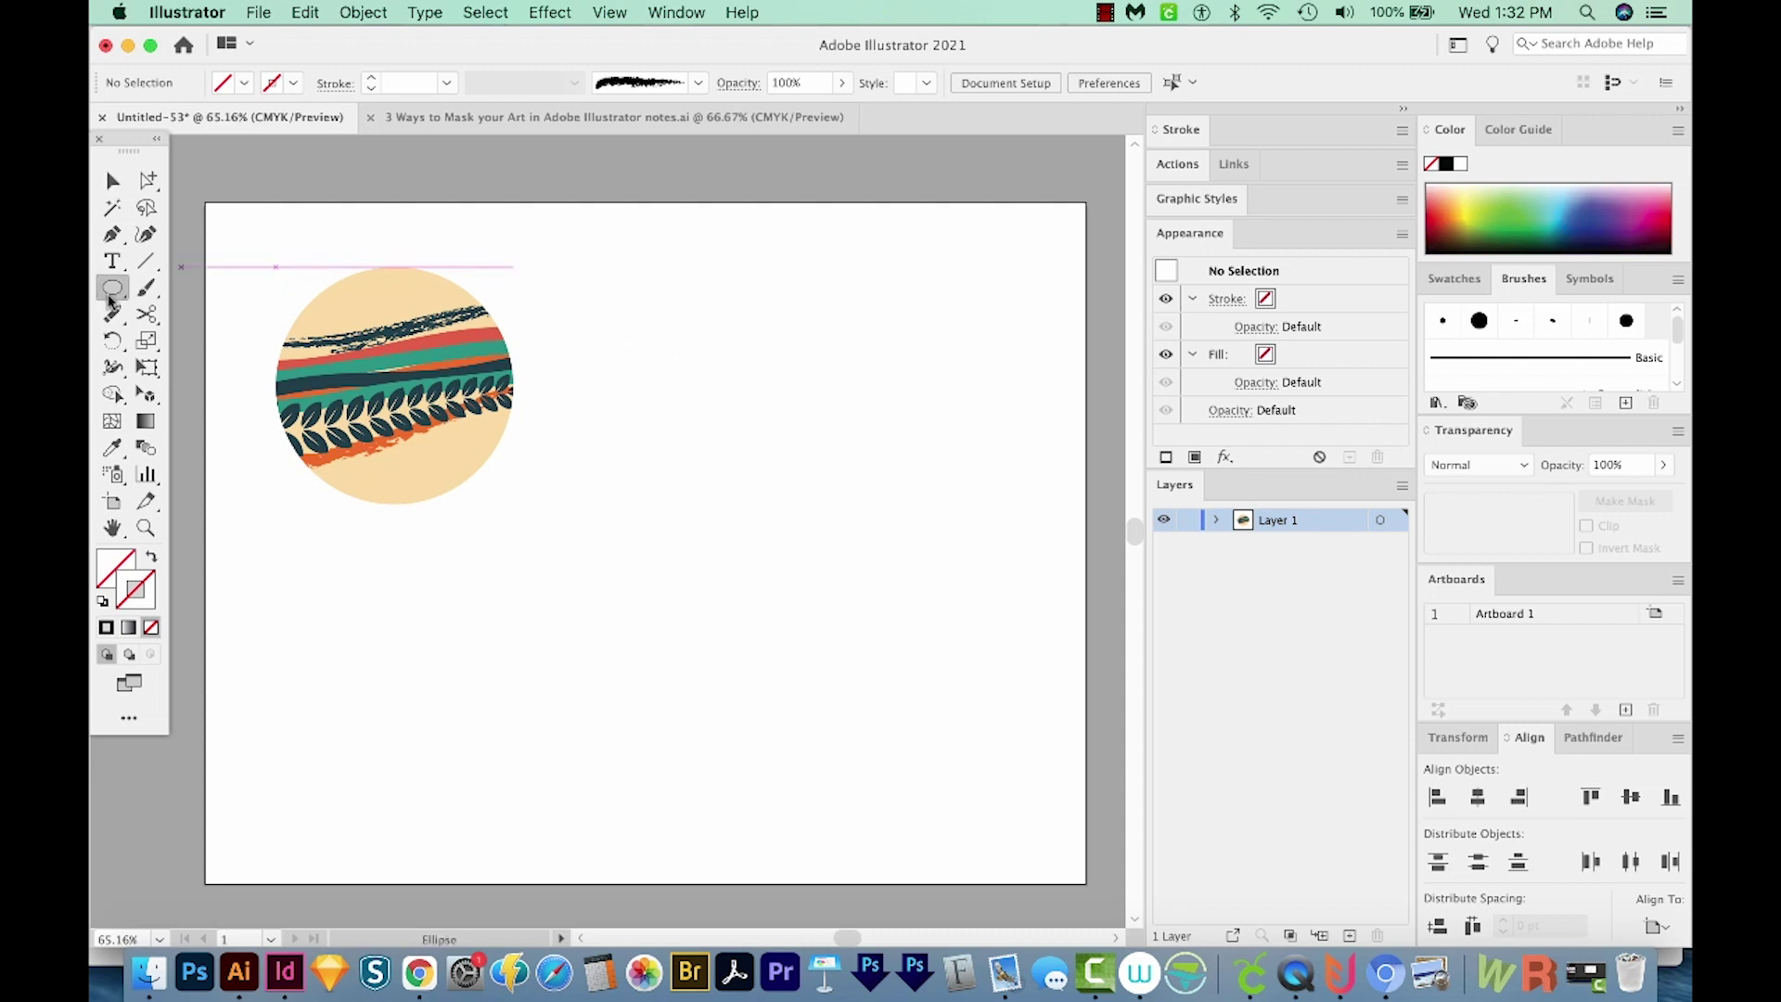
pyautogui.moveTo(564, 267); pyautogui.dragTo(771, 512)
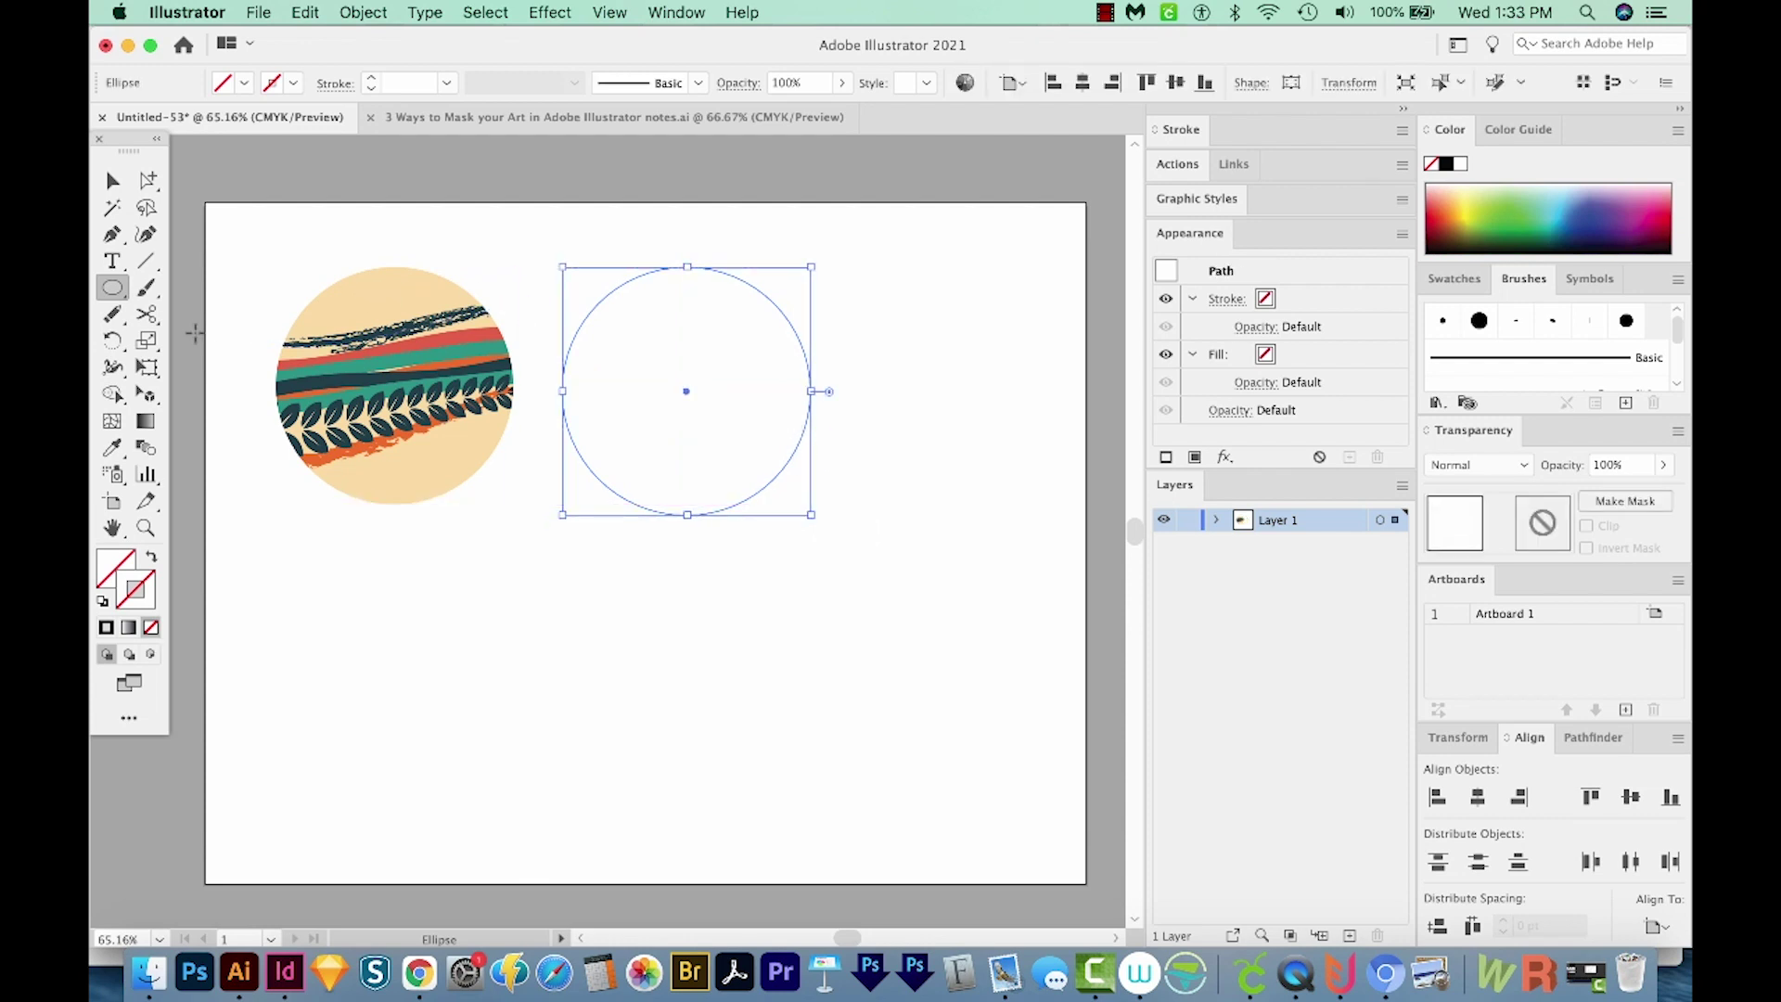
pyautogui.click(110, 448)
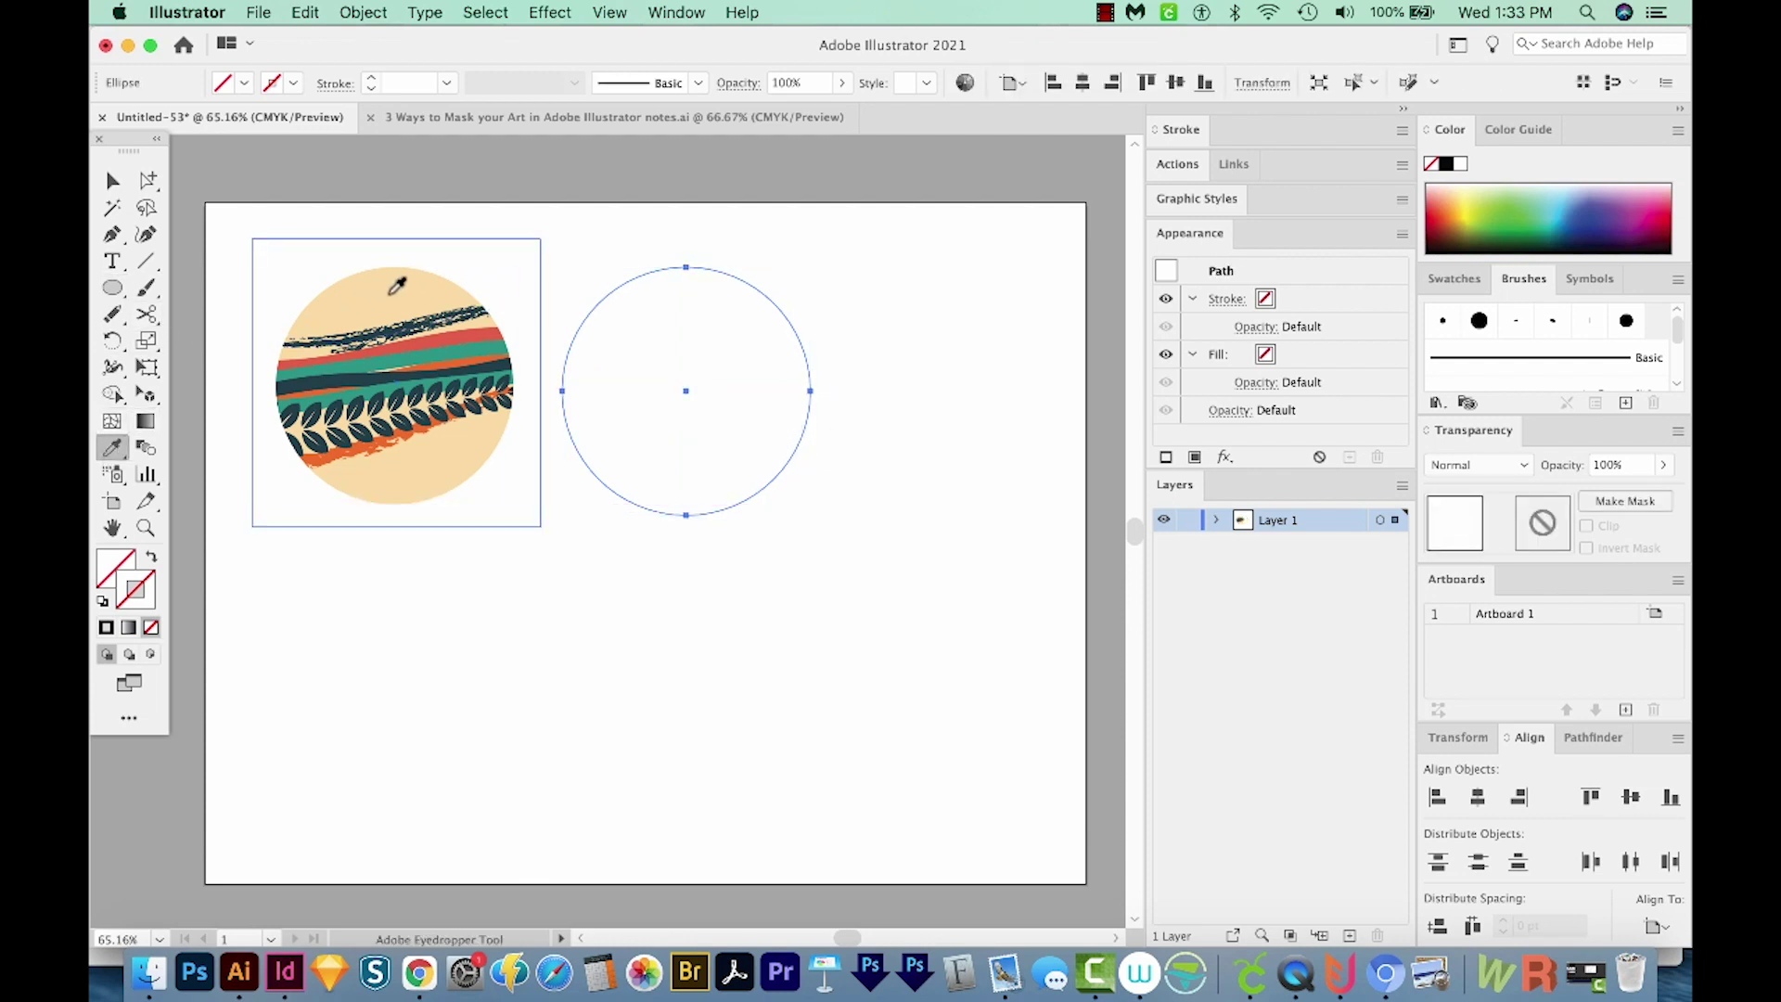
pyautogui.click(392, 295)
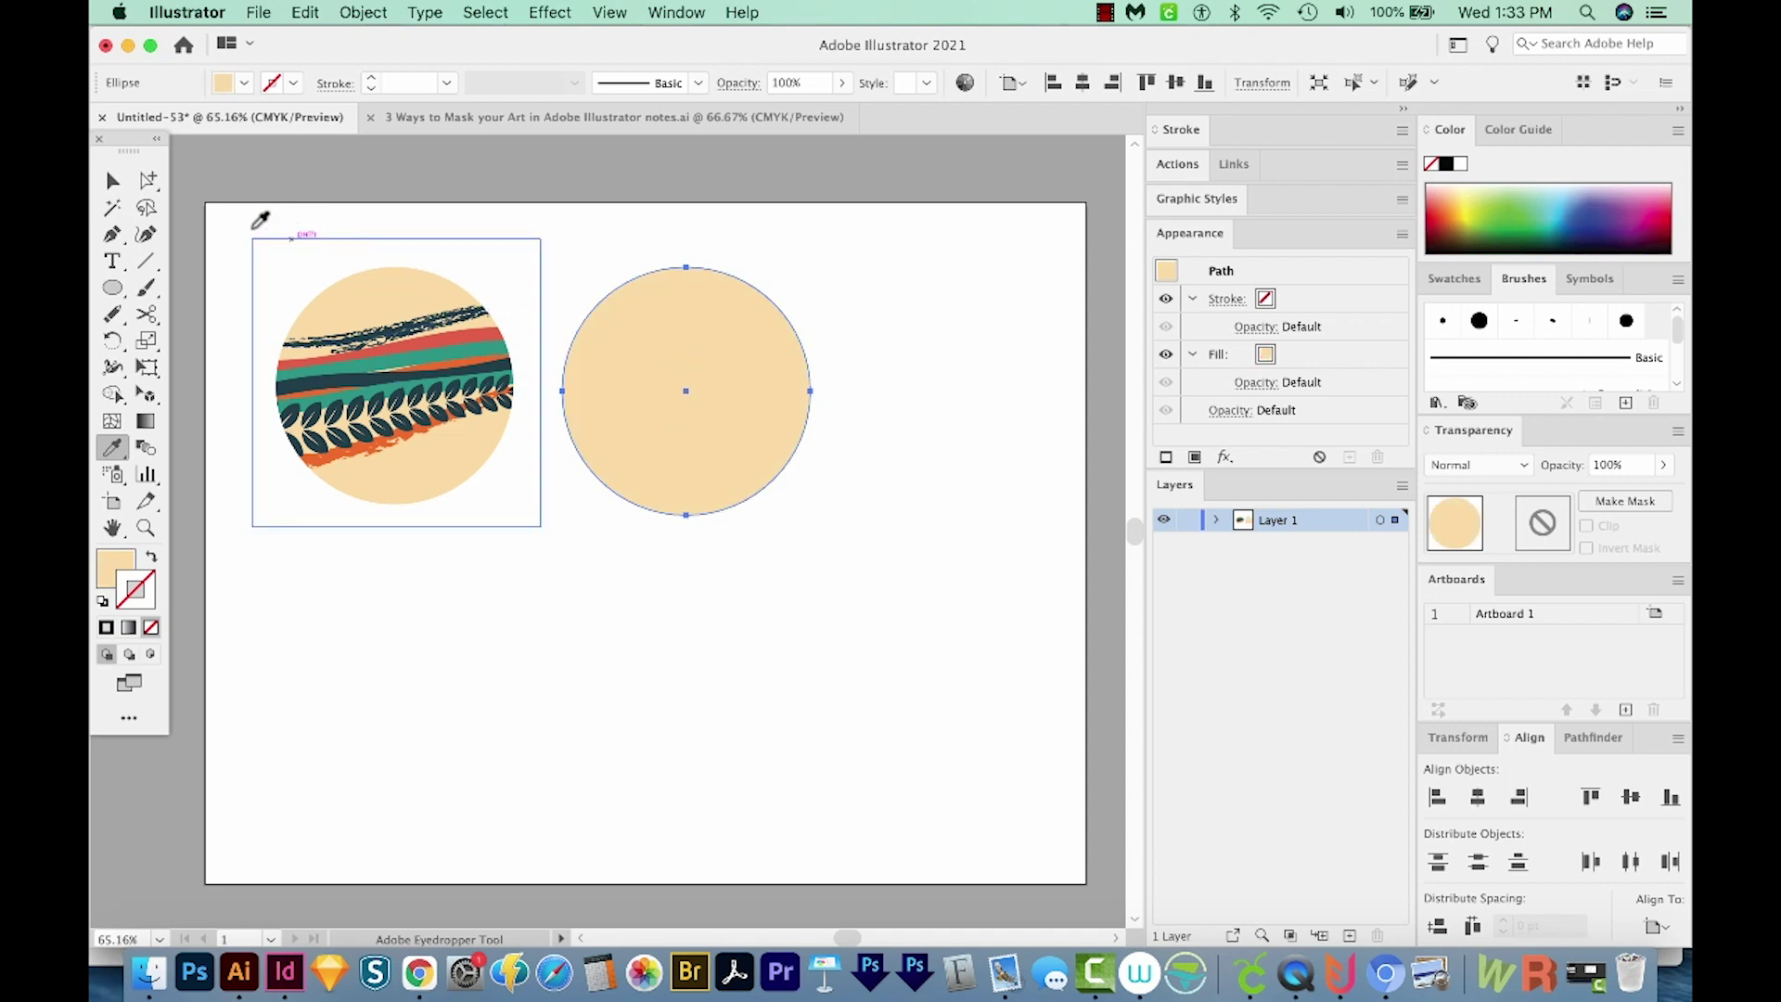
pyautogui.click(112, 183)
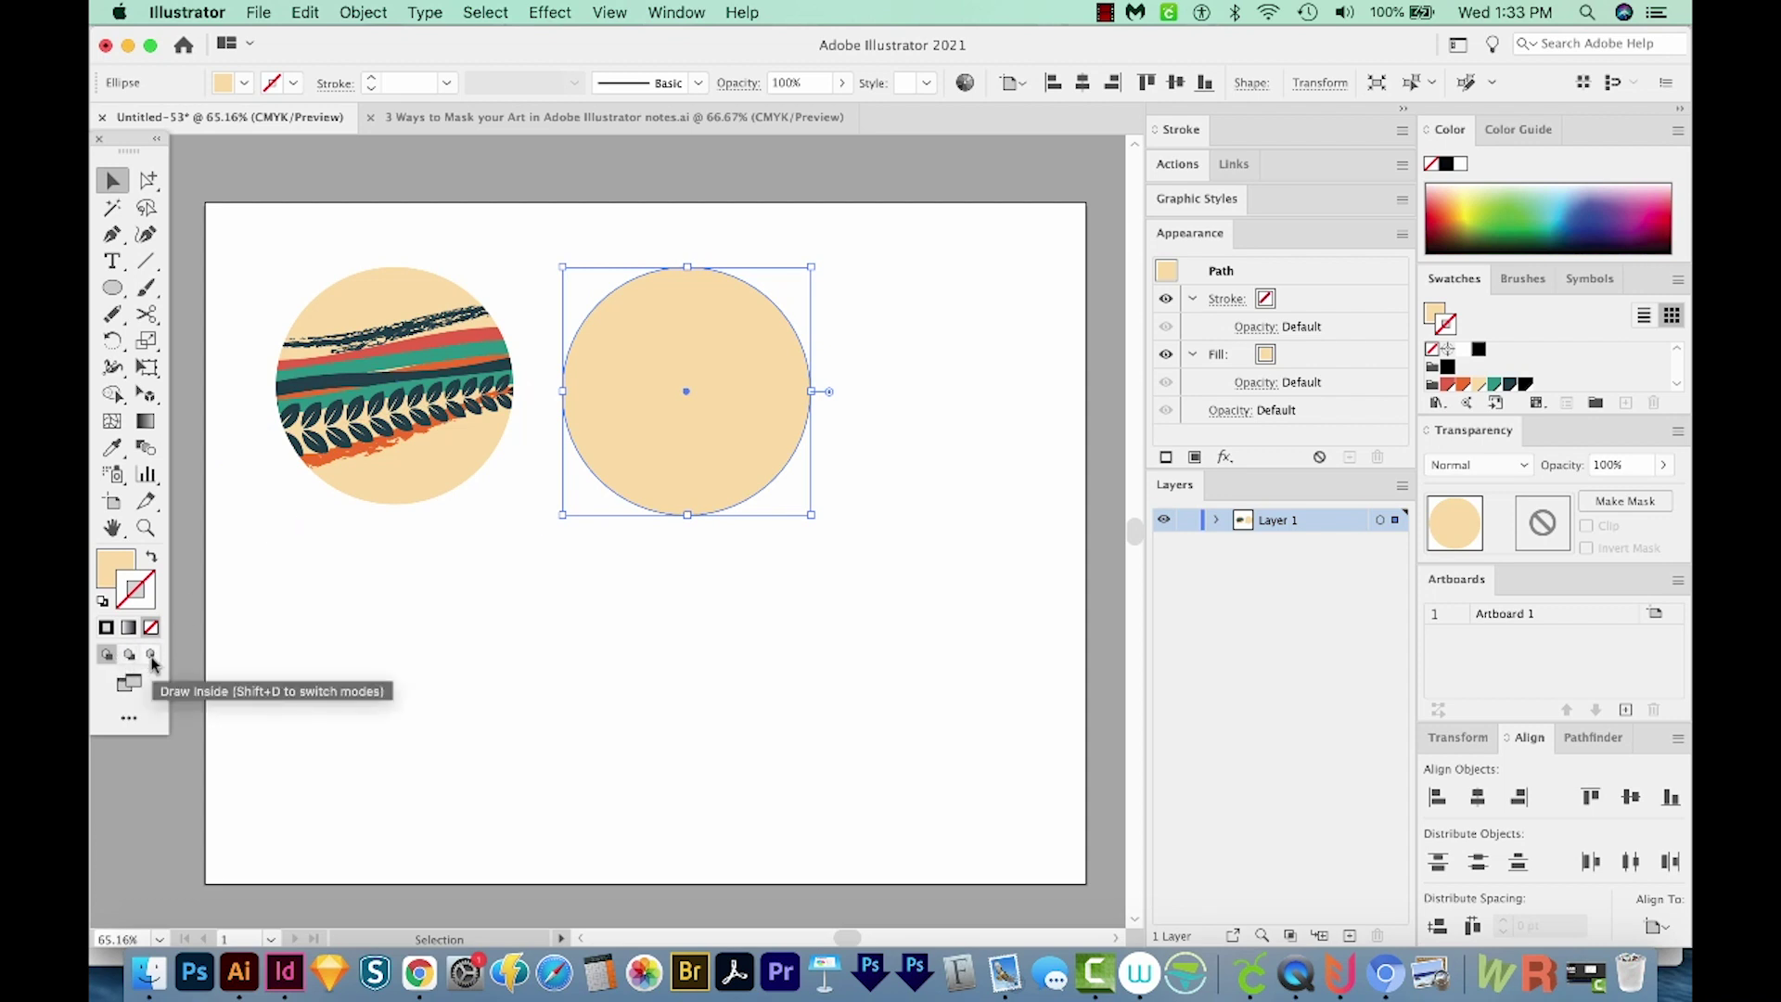
pyautogui.click(153, 656)
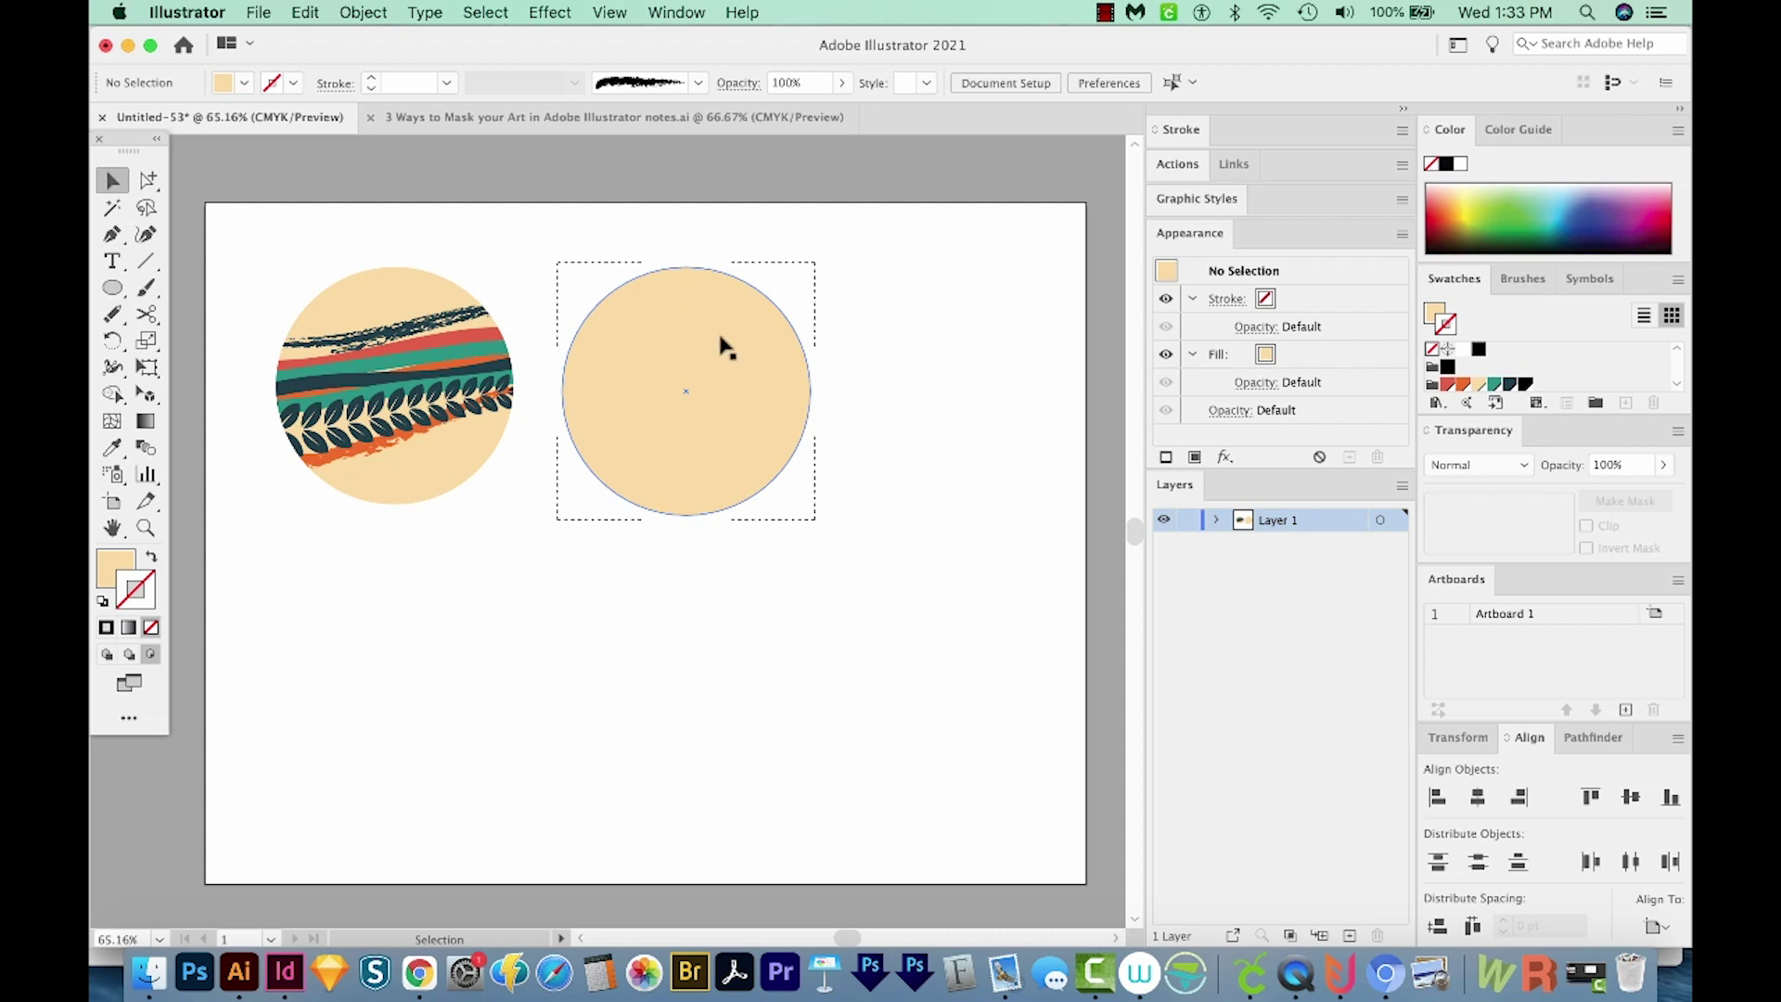
# Step: With fill set to none, paint four crossing teal brush strokes inside the right circle
pyautogui.press('b')
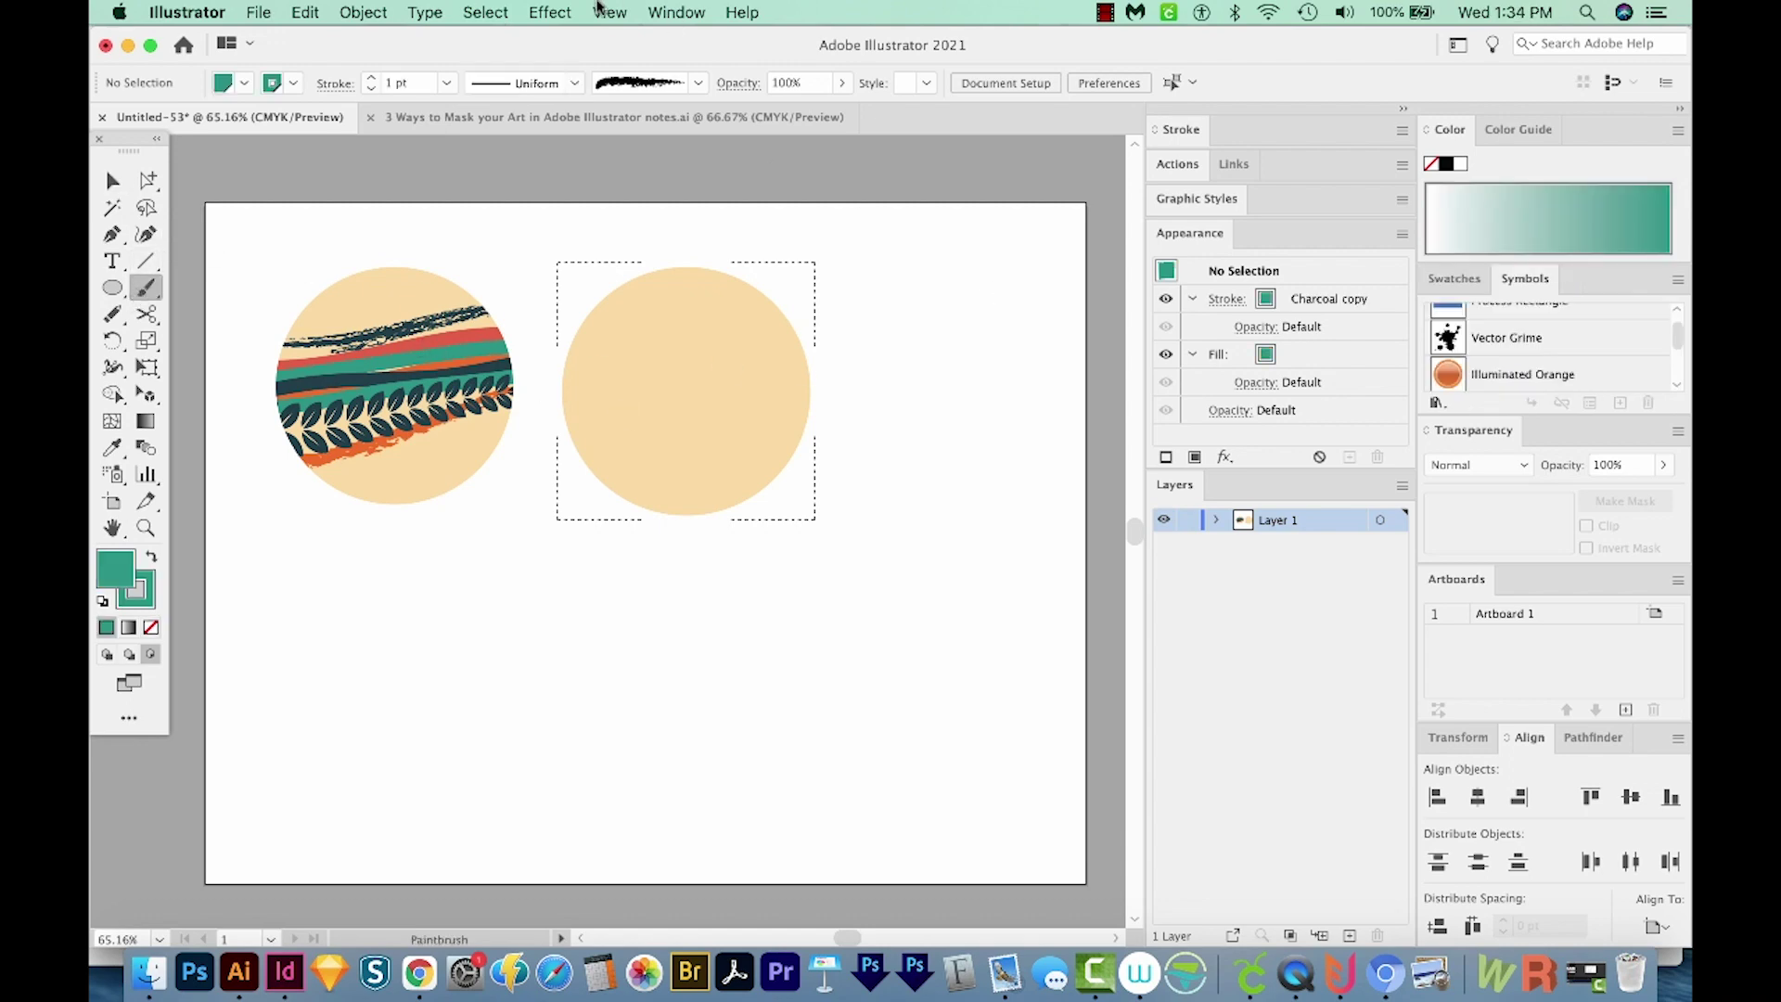
pyautogui.click(676, 11)
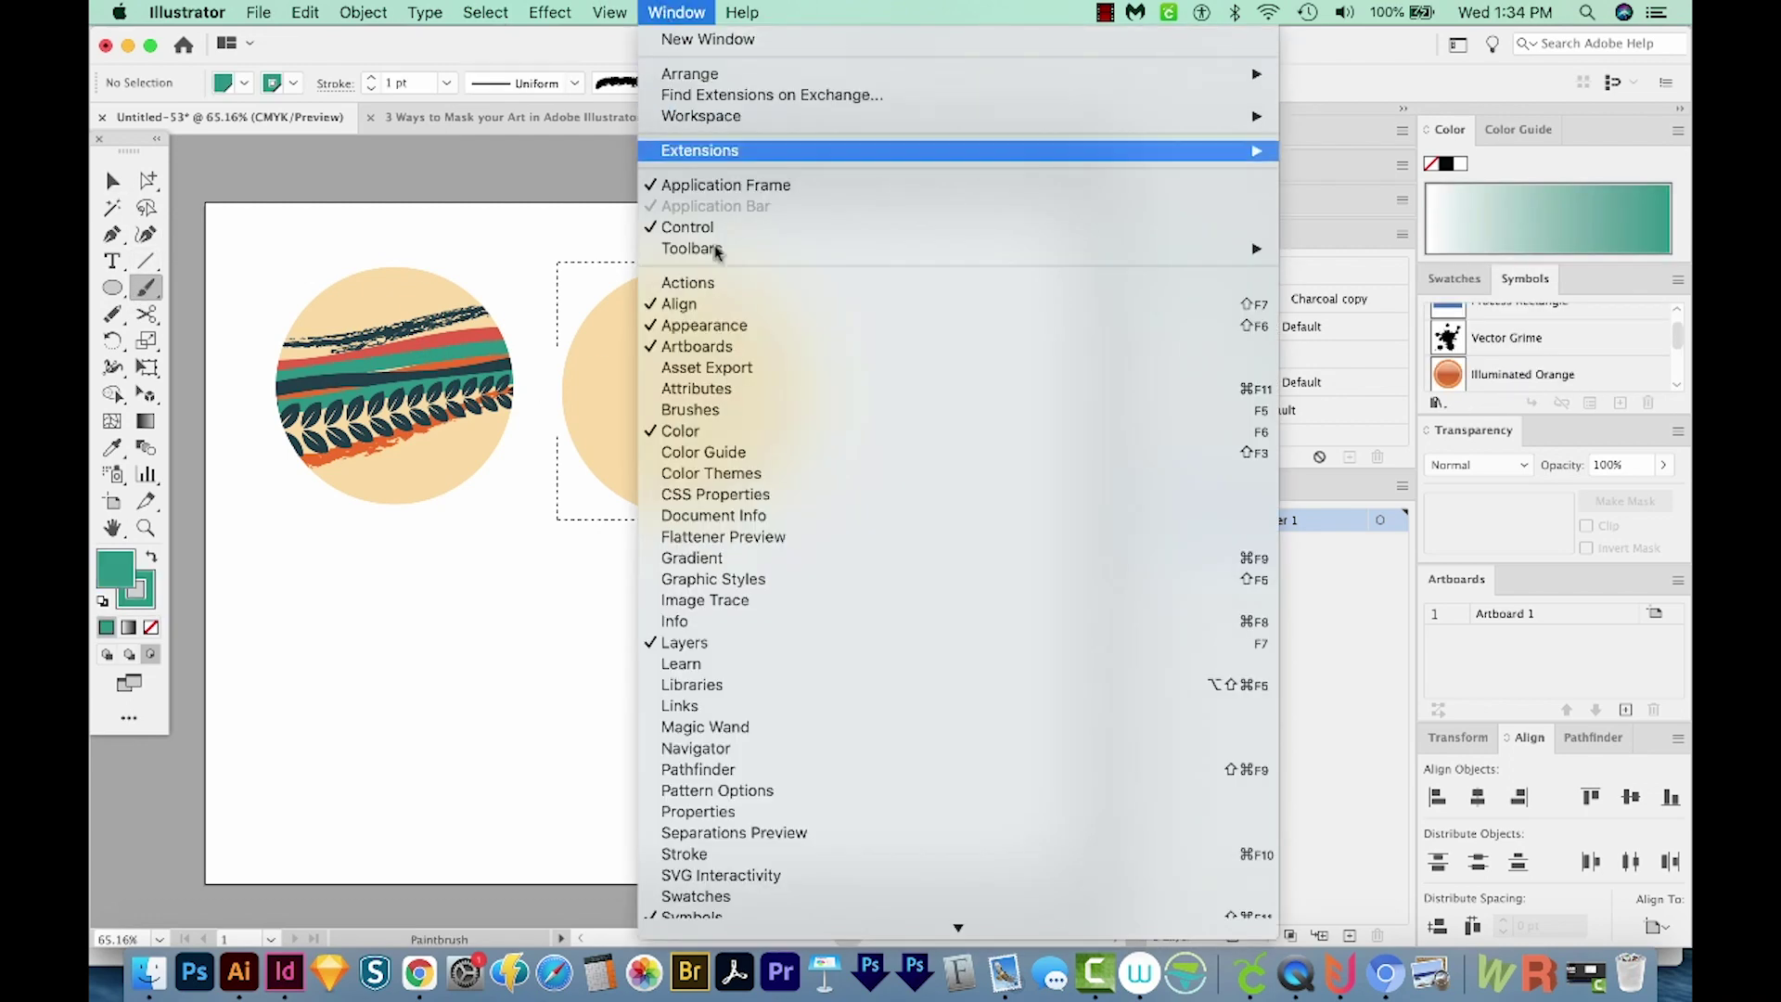
pyautogui.click(753, 406)
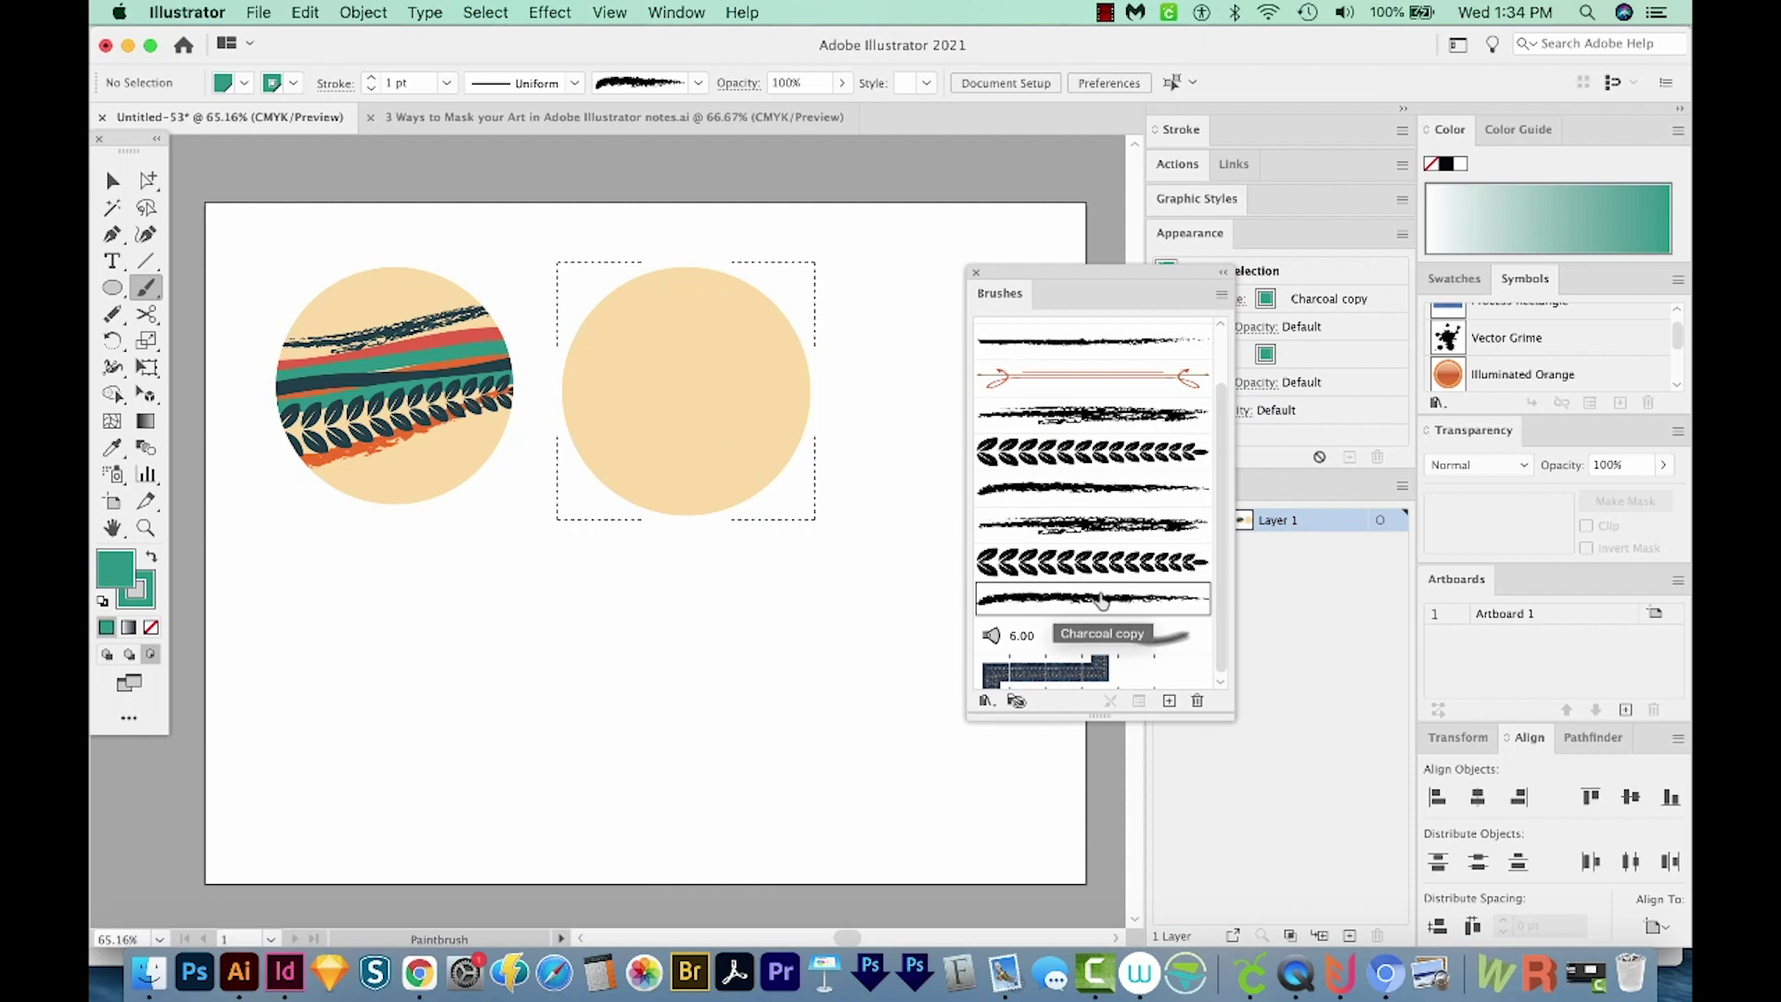
pyautogui.click(1453, 278)
pyautogui.press('/')
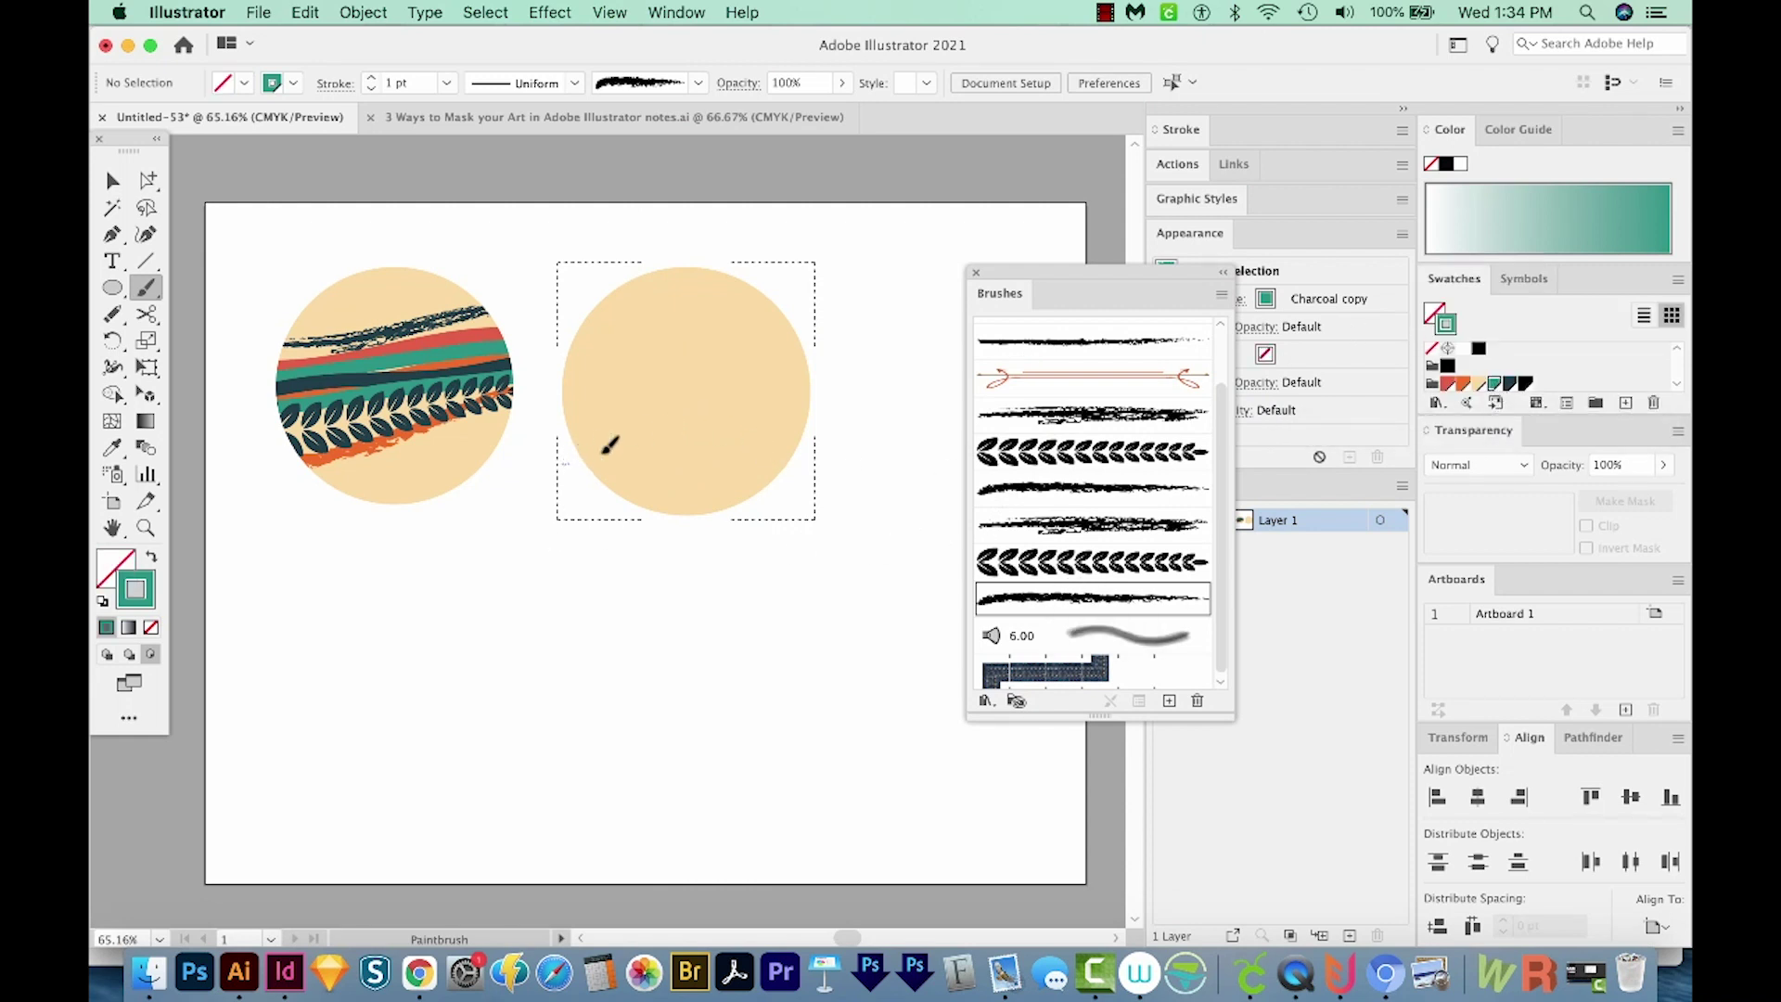
pyautogui.moveTo(581, 457); pyautogui.dragTo(789, 323)
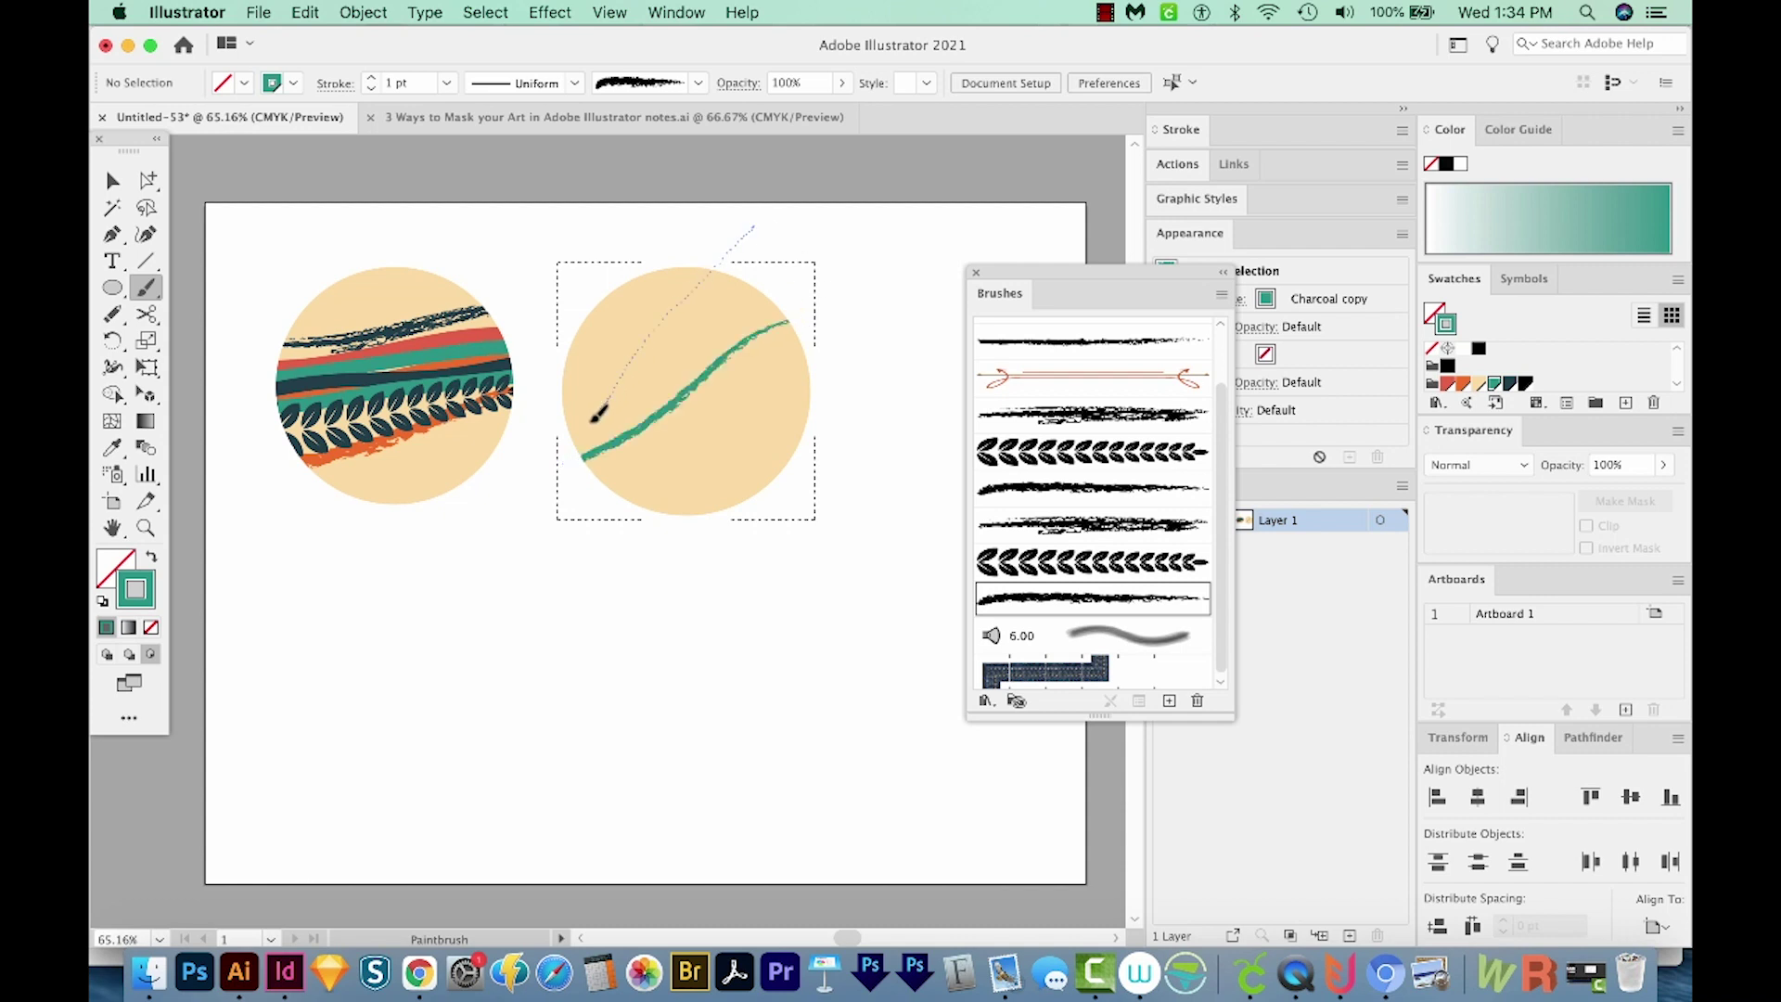
pyautogui.moveTo(597, 415); pyautogui.dragTo(551, 453)
pyautogui.moveTo(613, 273); pyautogui.dragTo(663, 518)
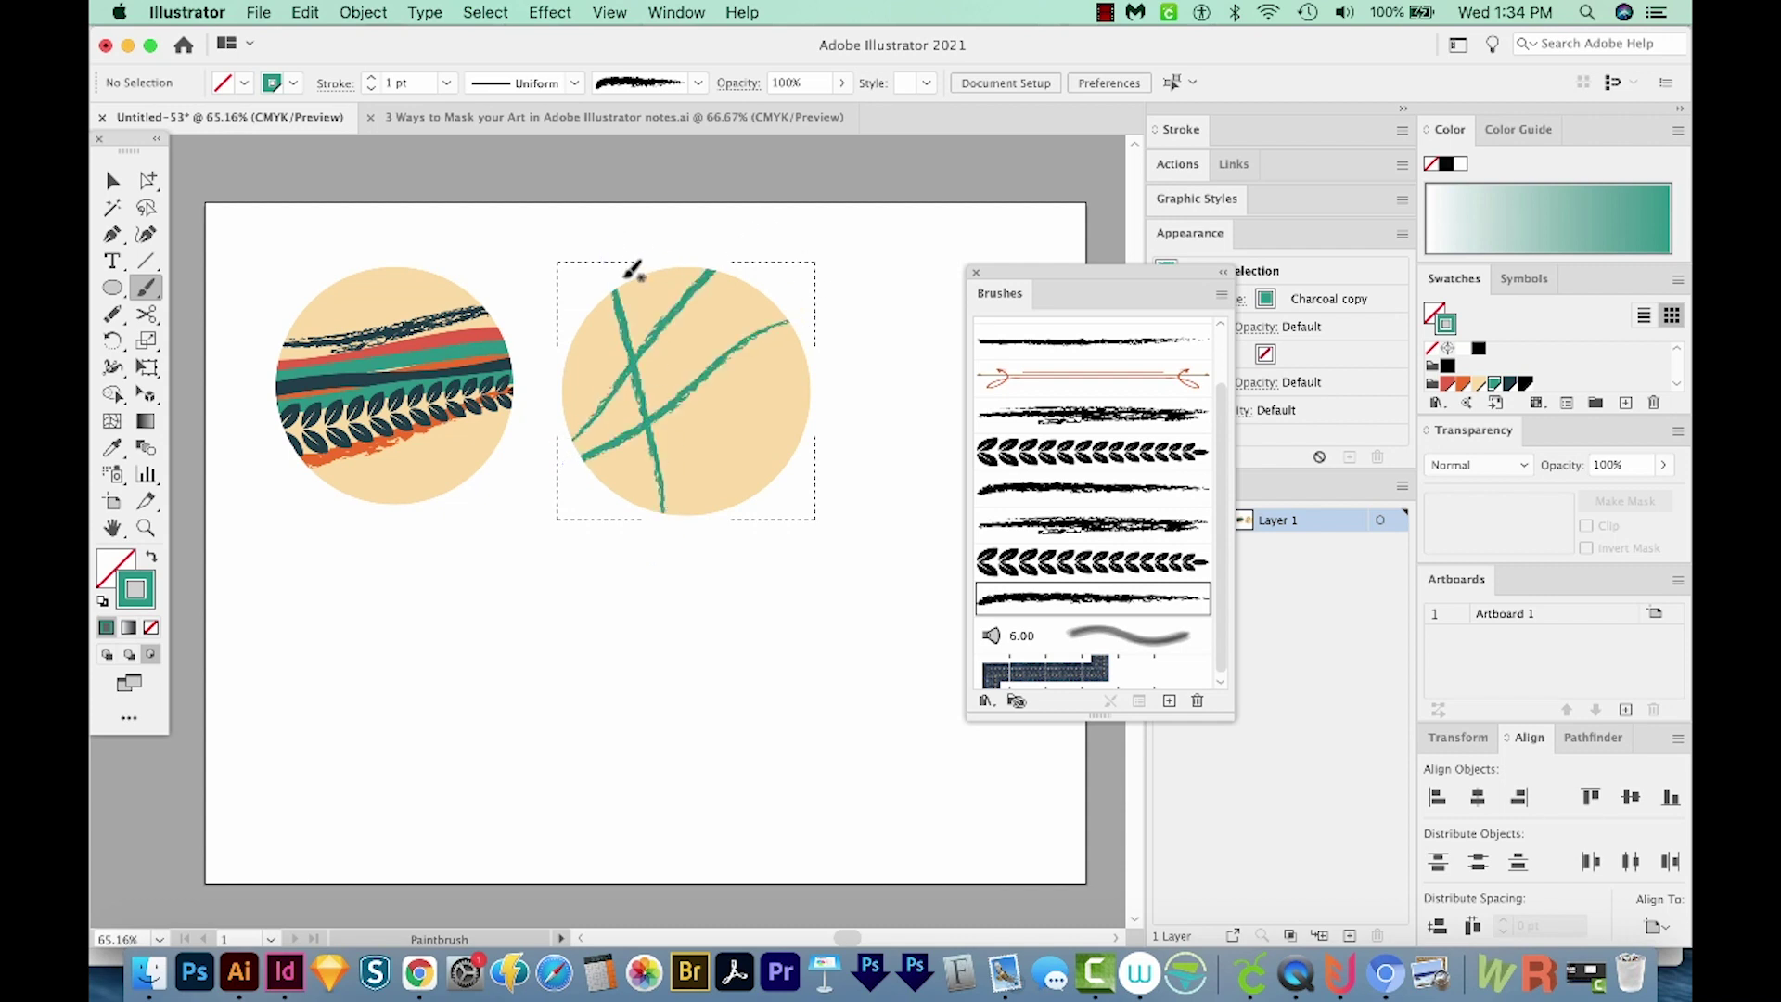
pyautogui.moveTo(631, 269); pyautogui.dragTo(717, 511)
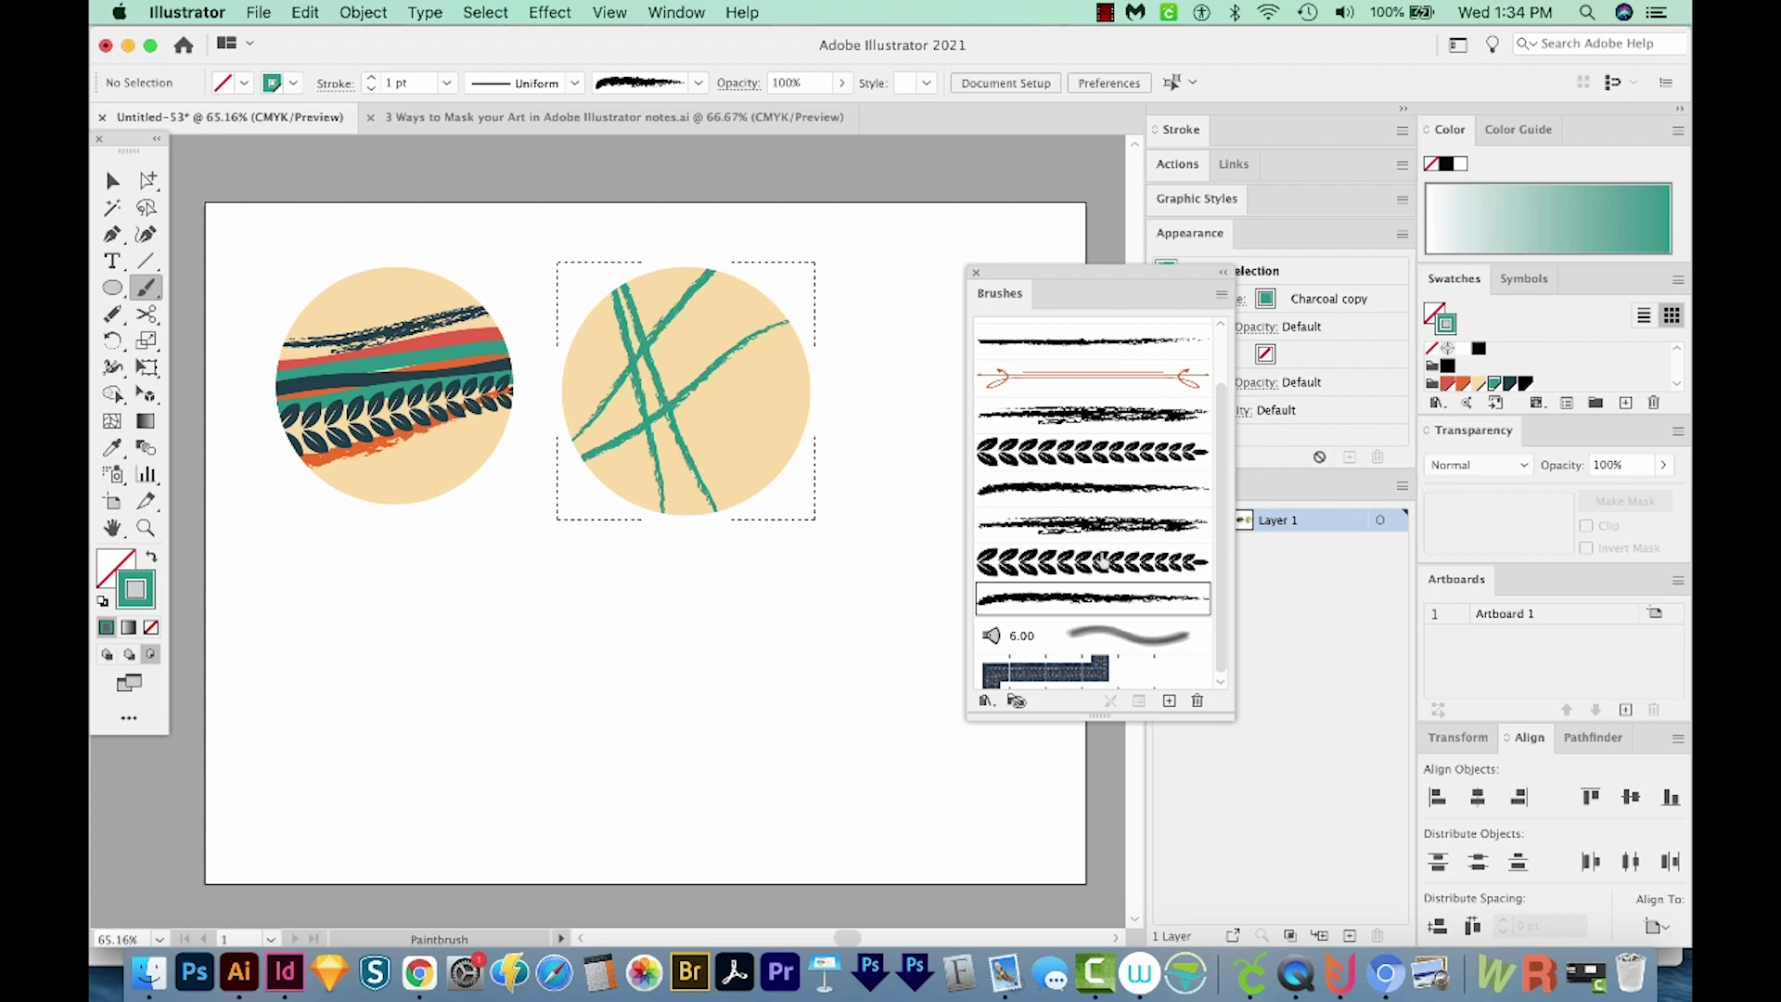
# Step: Paint two orange leaf-brush strokes across the circle and recolour the last one dark navy
pyautogui.click(1103, 561)
pyautogui.click(1462, 384)
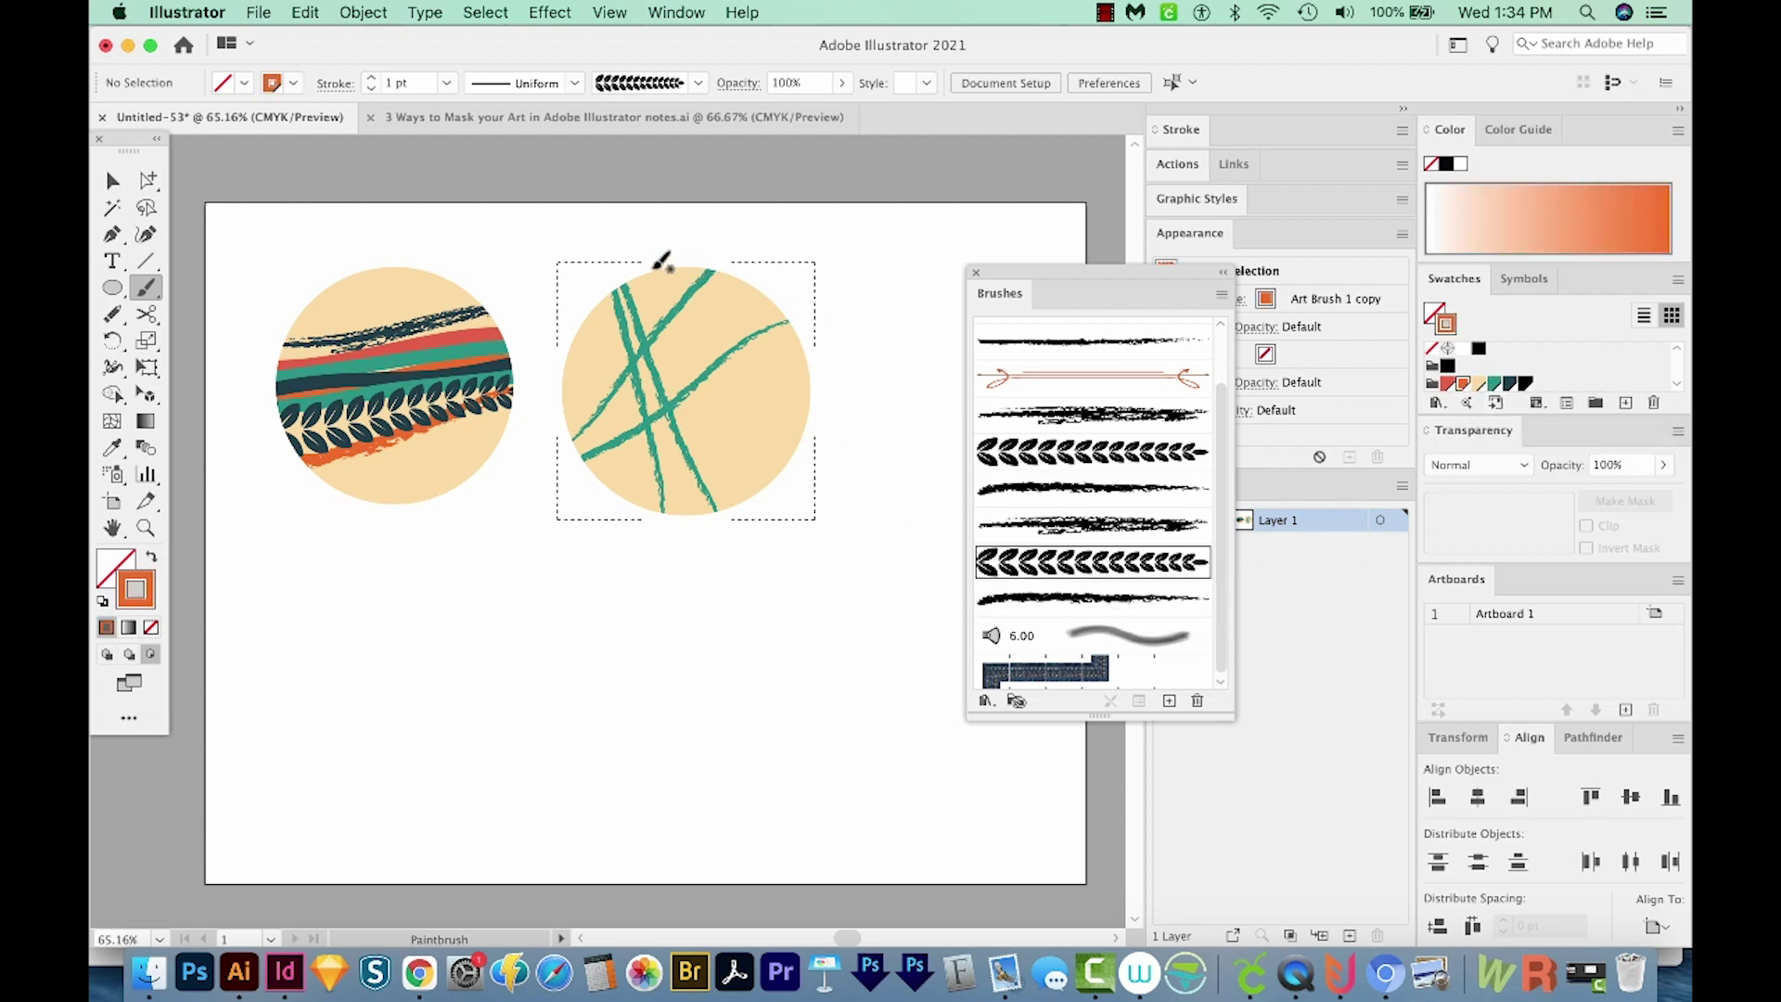
pyautogui.moveTo(660, 261); pyautogui.dragTo(744, 515)
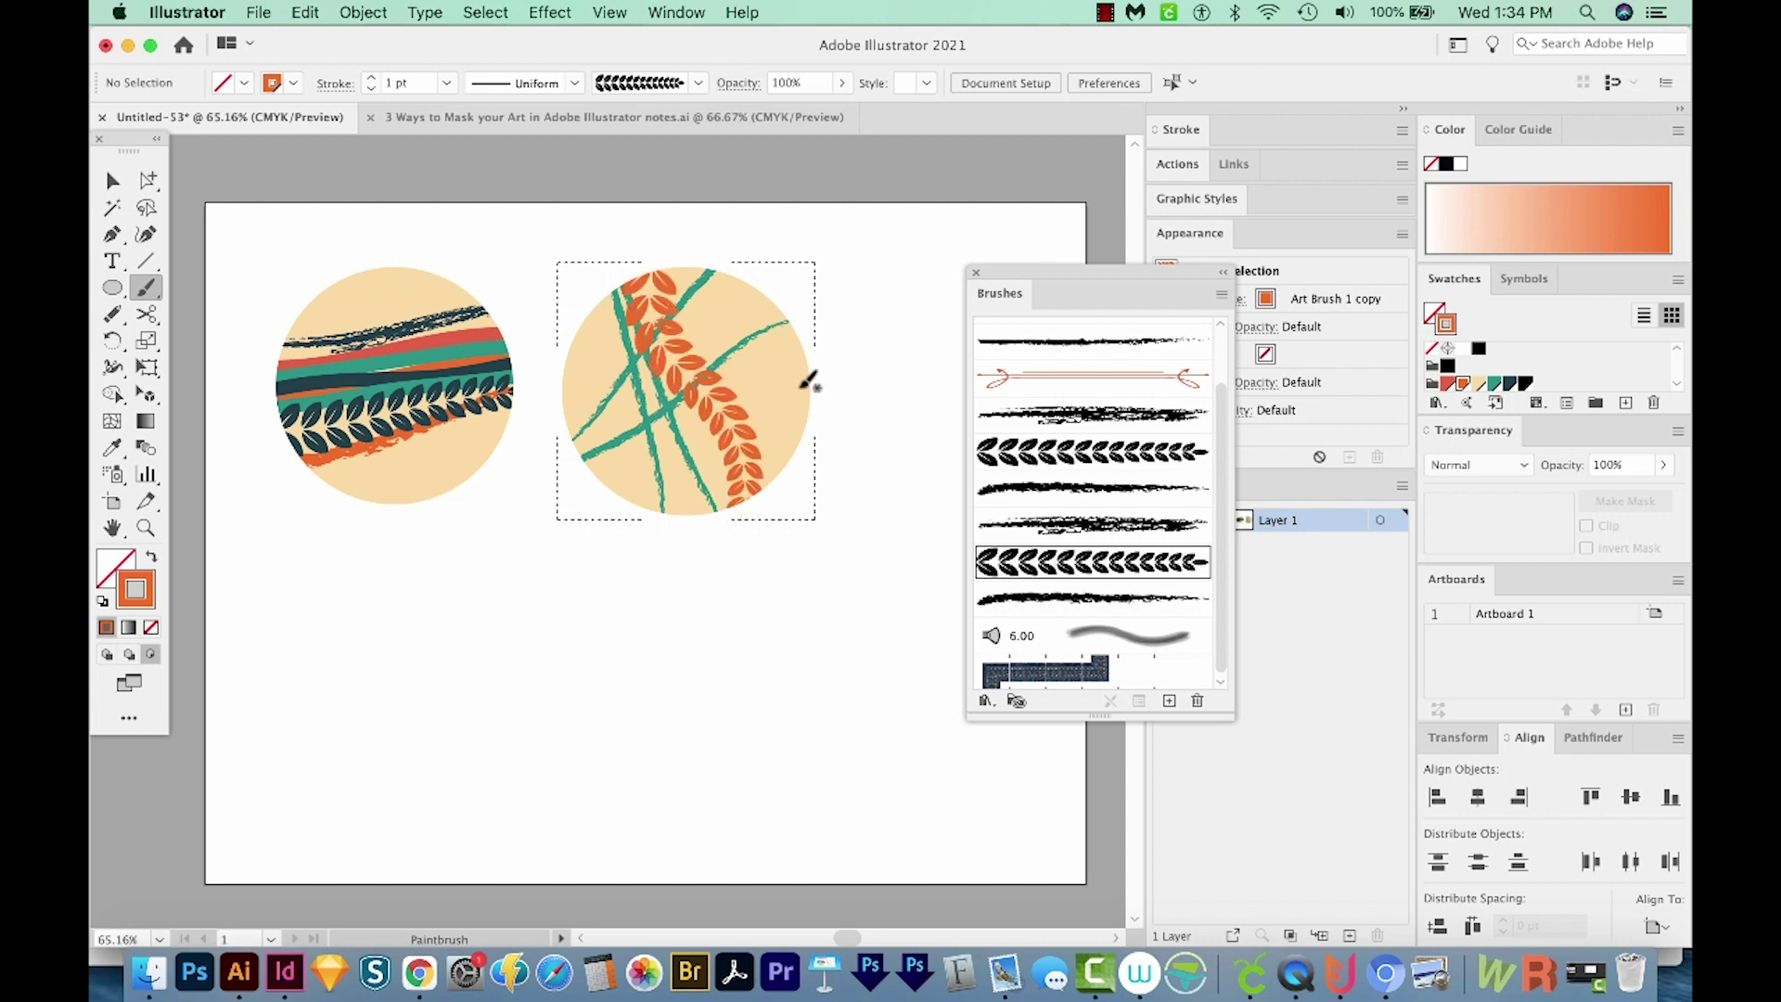
pyautogui.moveTo(574, 440); pyautogui.dragTo(857, 326)
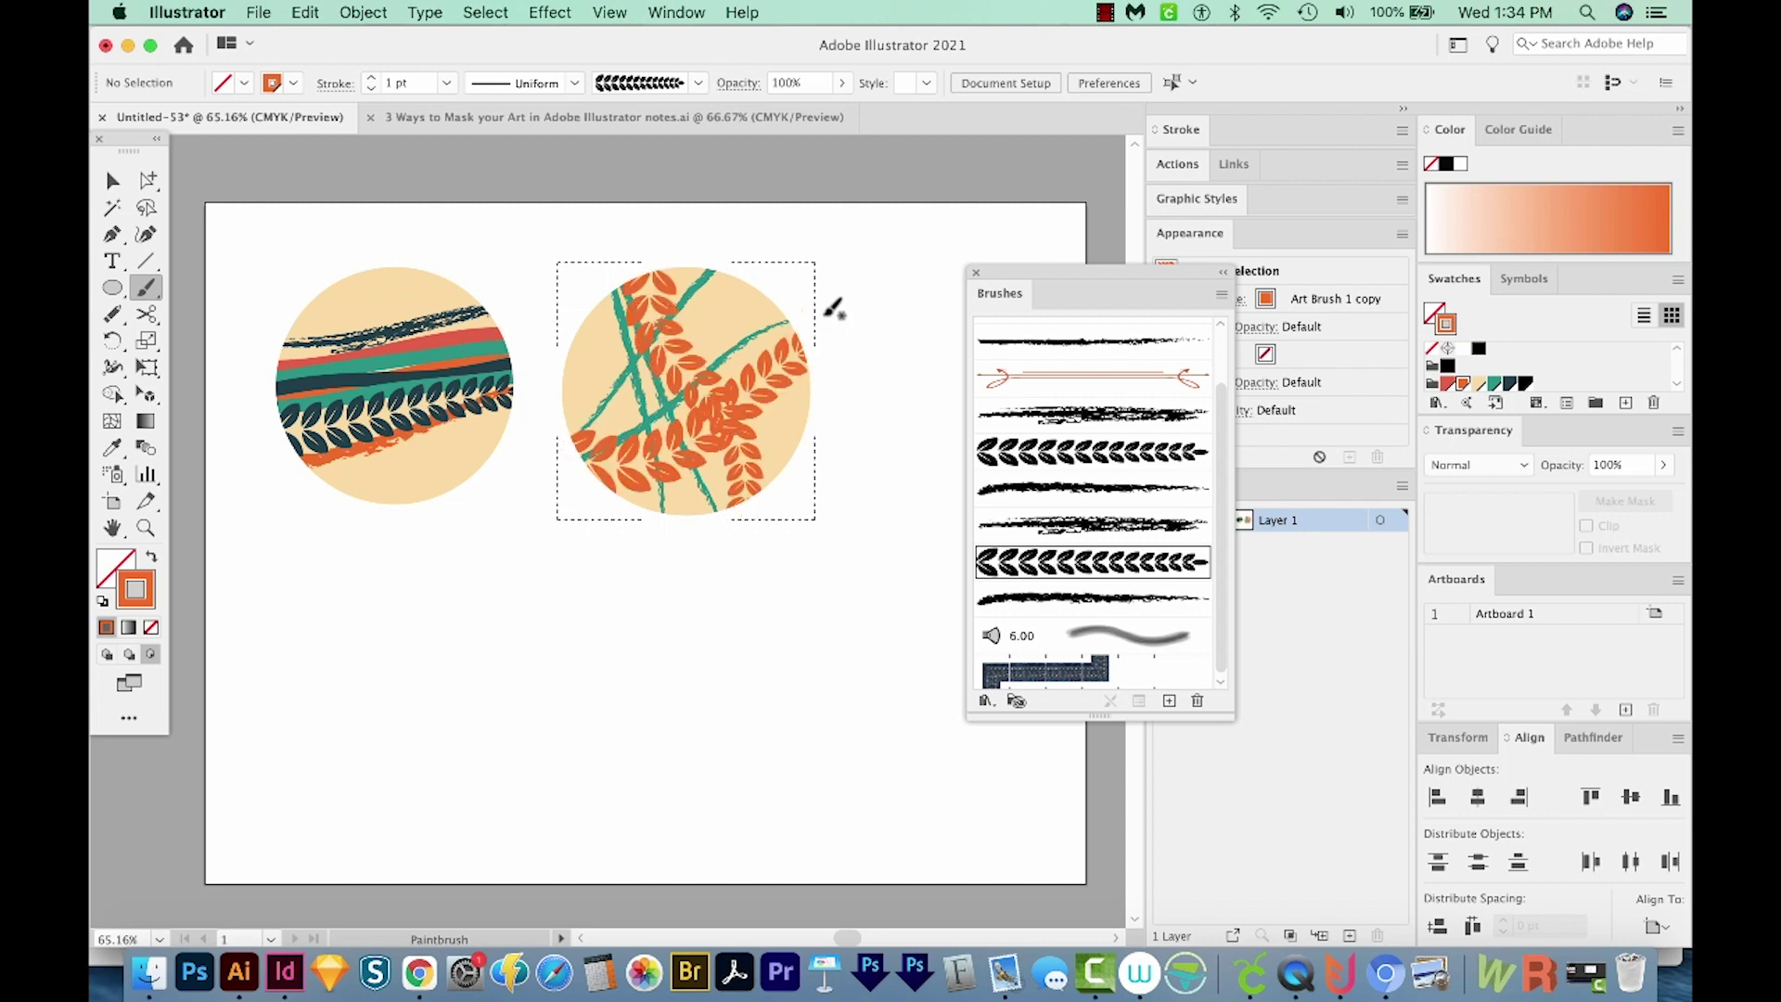
pyautogui.press('a')
pyautogui.click(766, 415)
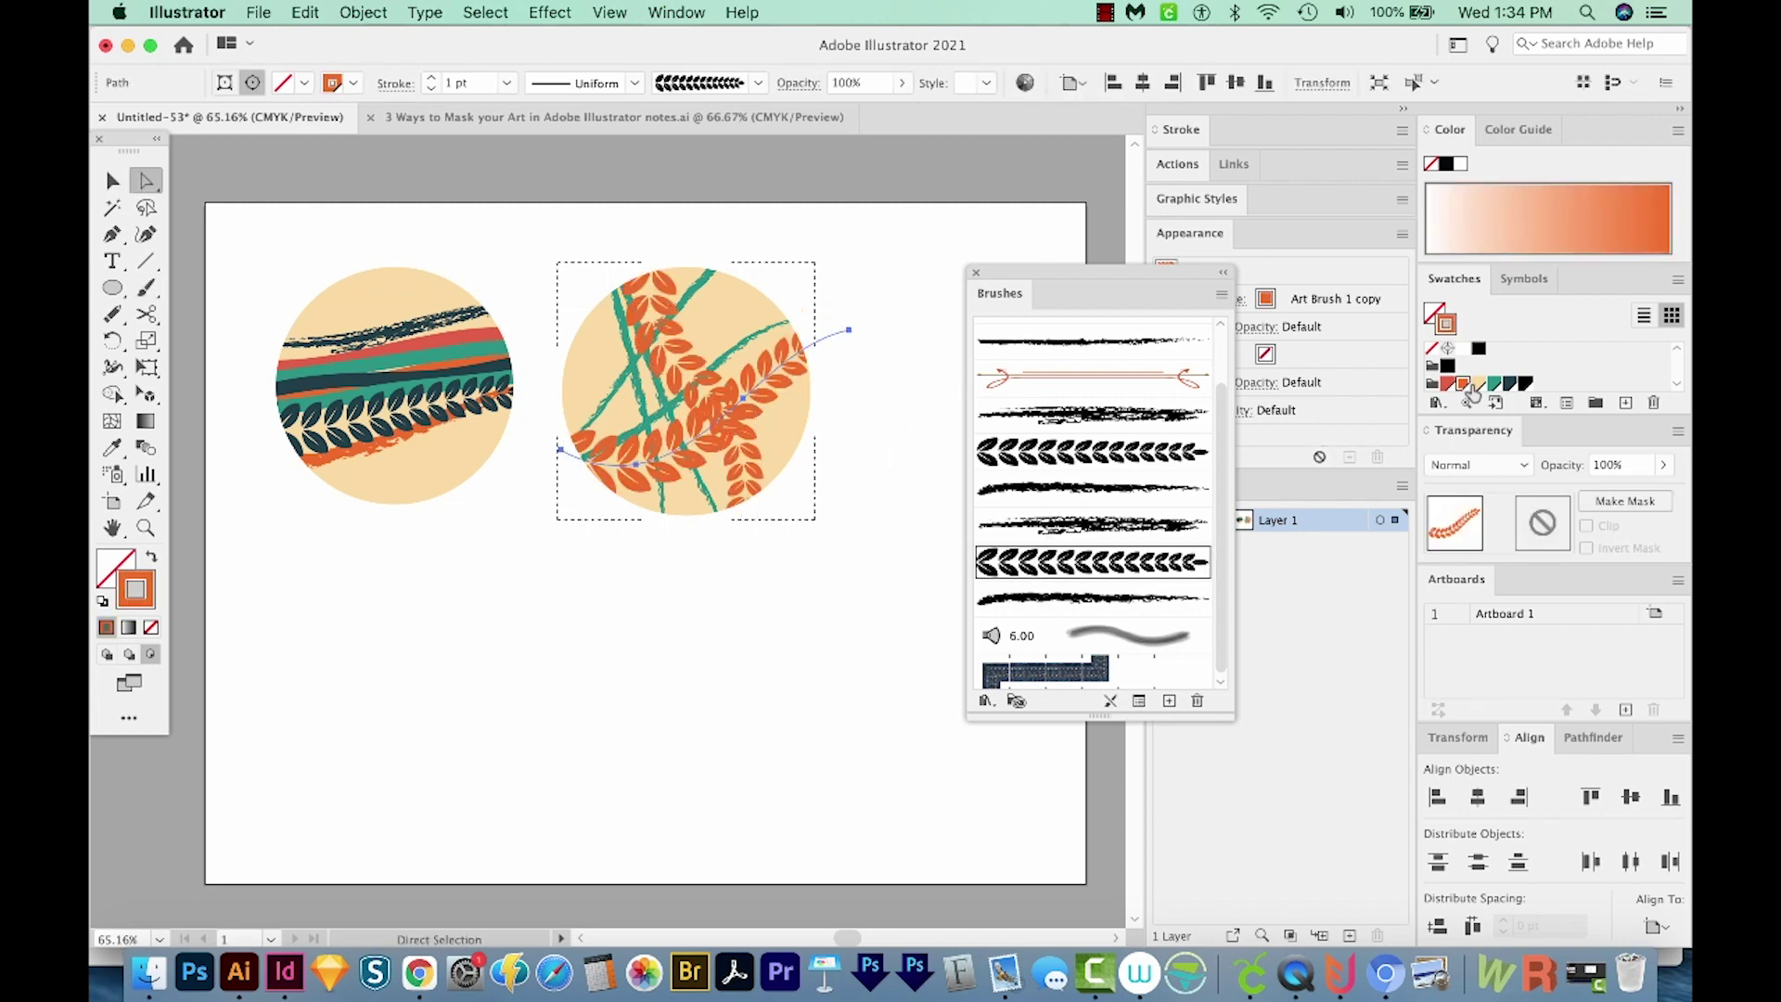
pyautogui.click(1508, 383)
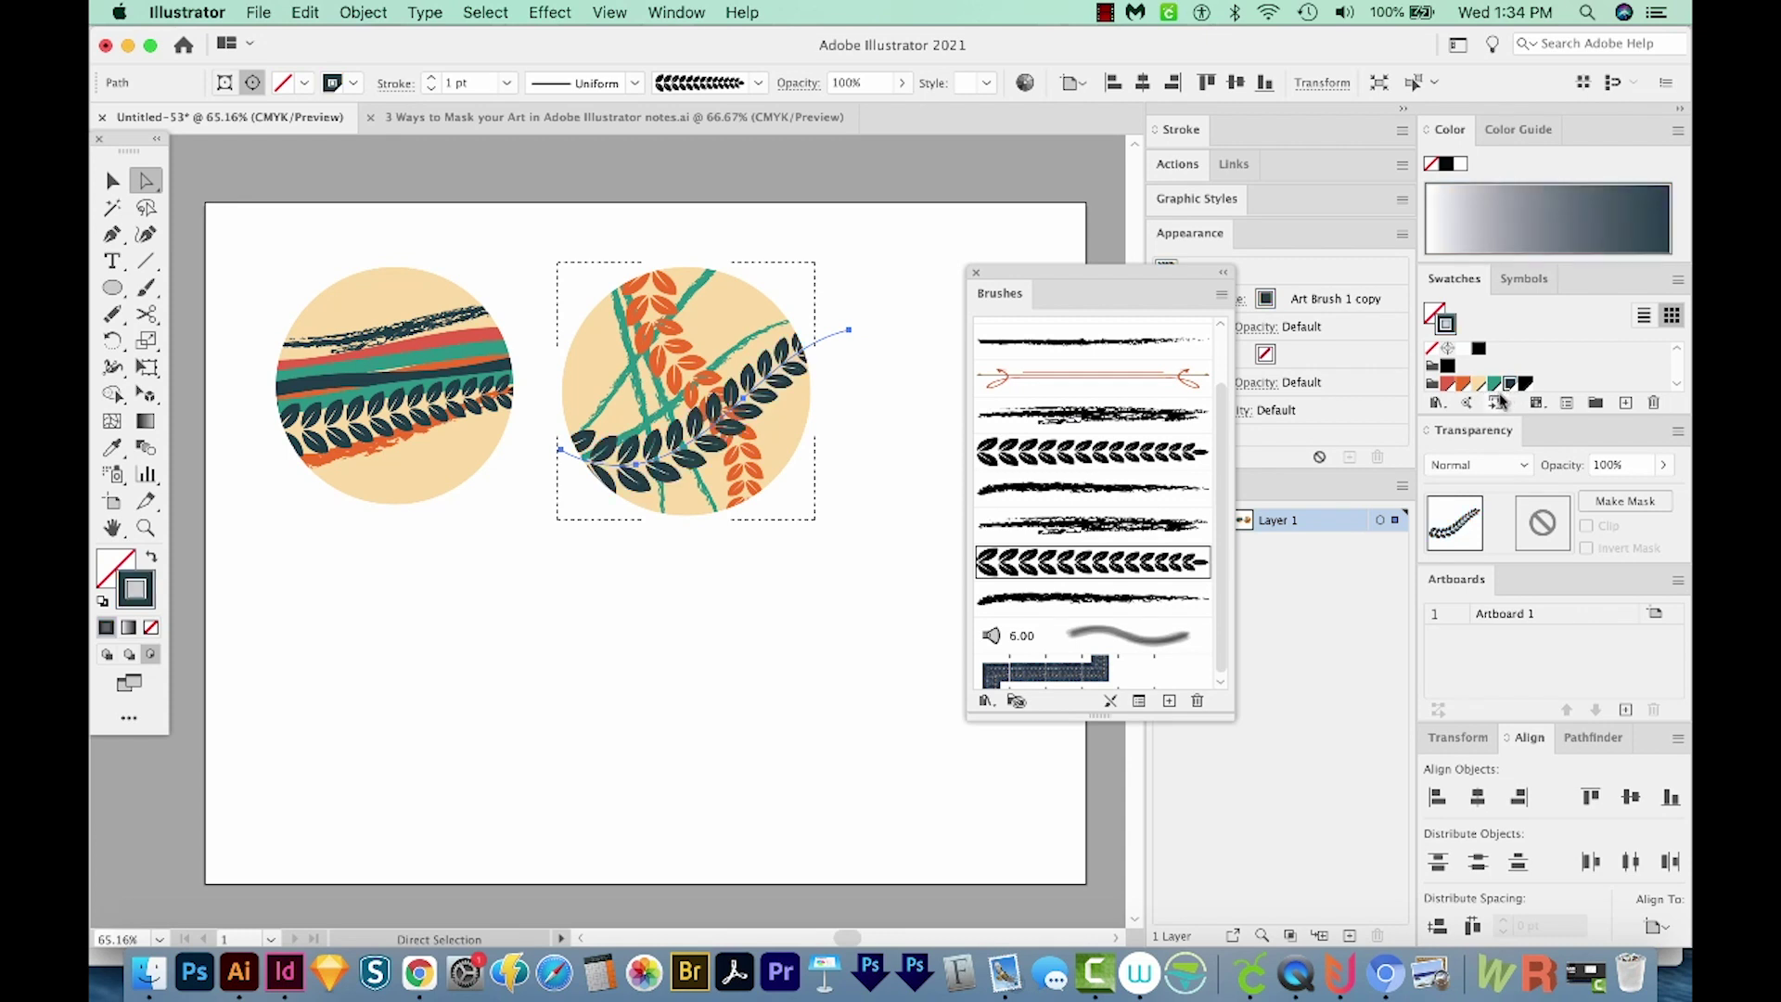
# Step: Exit Draw Inside mode and release the right circle's clipping mask
pyautogui.click(108, 655)
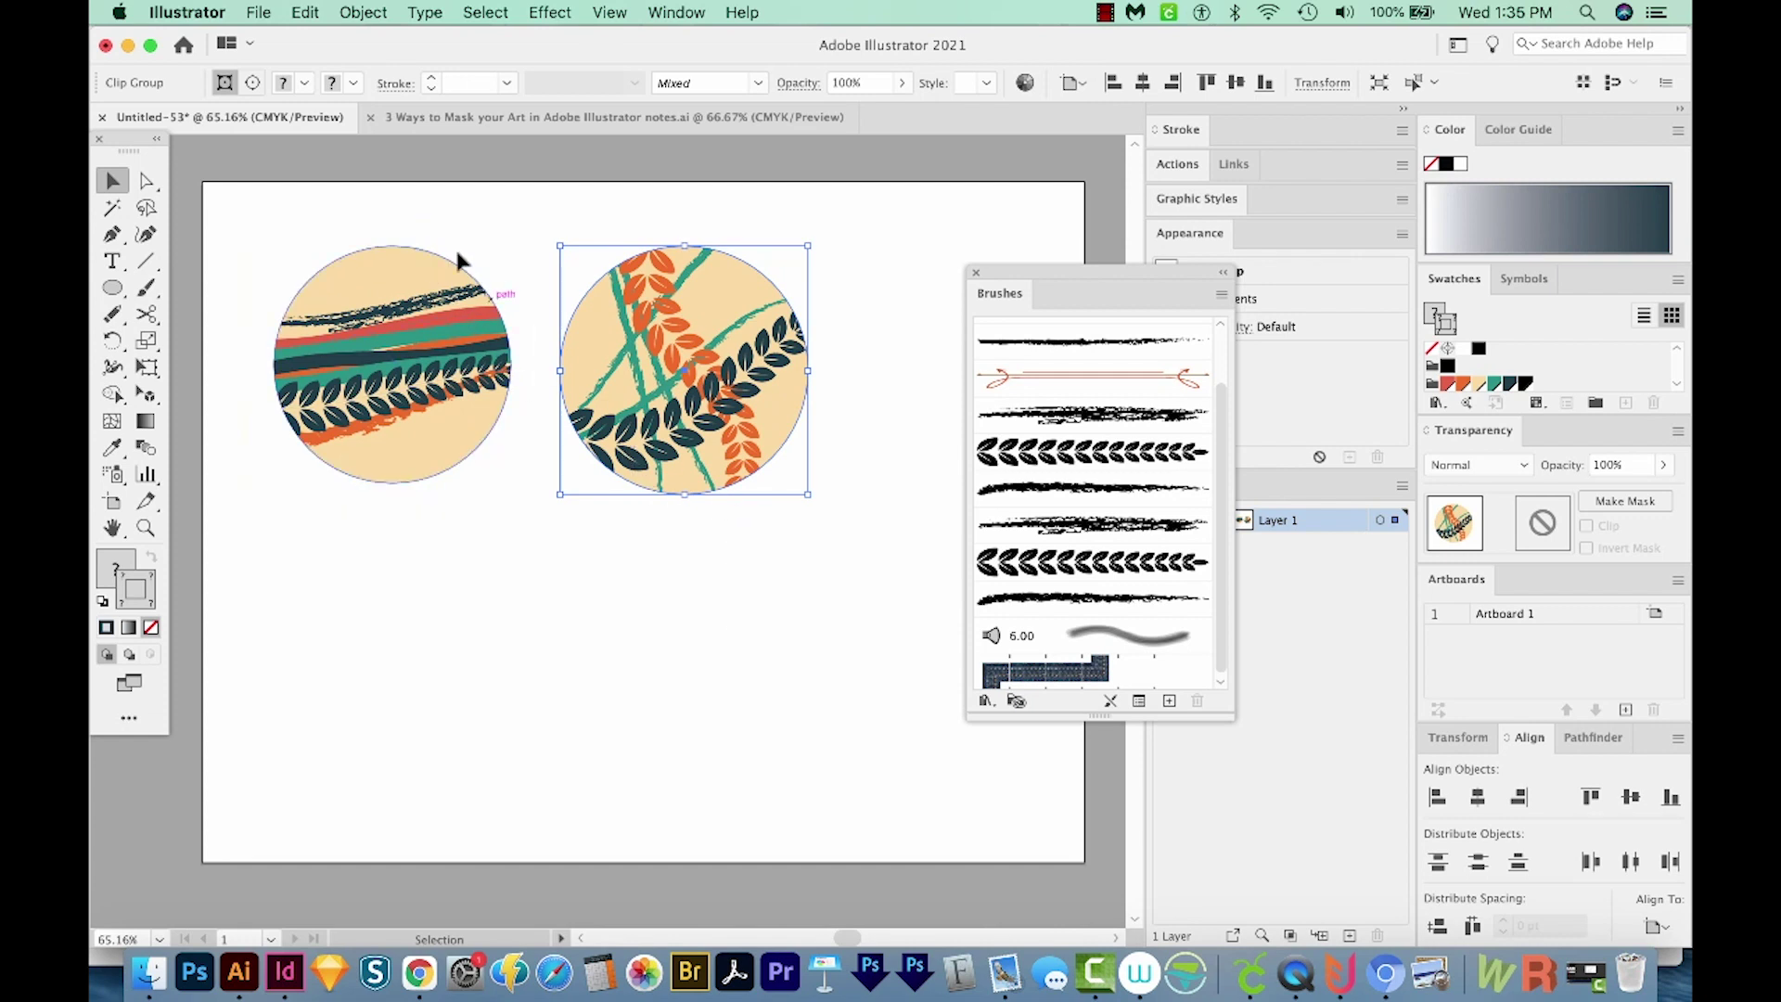
pyautogui.keyDown('shift'); pyautogui.click(457, 418); pyautogui.keyUp('shift')
pyautogui.keyDown('shift'); pyautogui.click(436, 471); pyautogui.keyUp('shift')
pyautogui.click(363, 12)
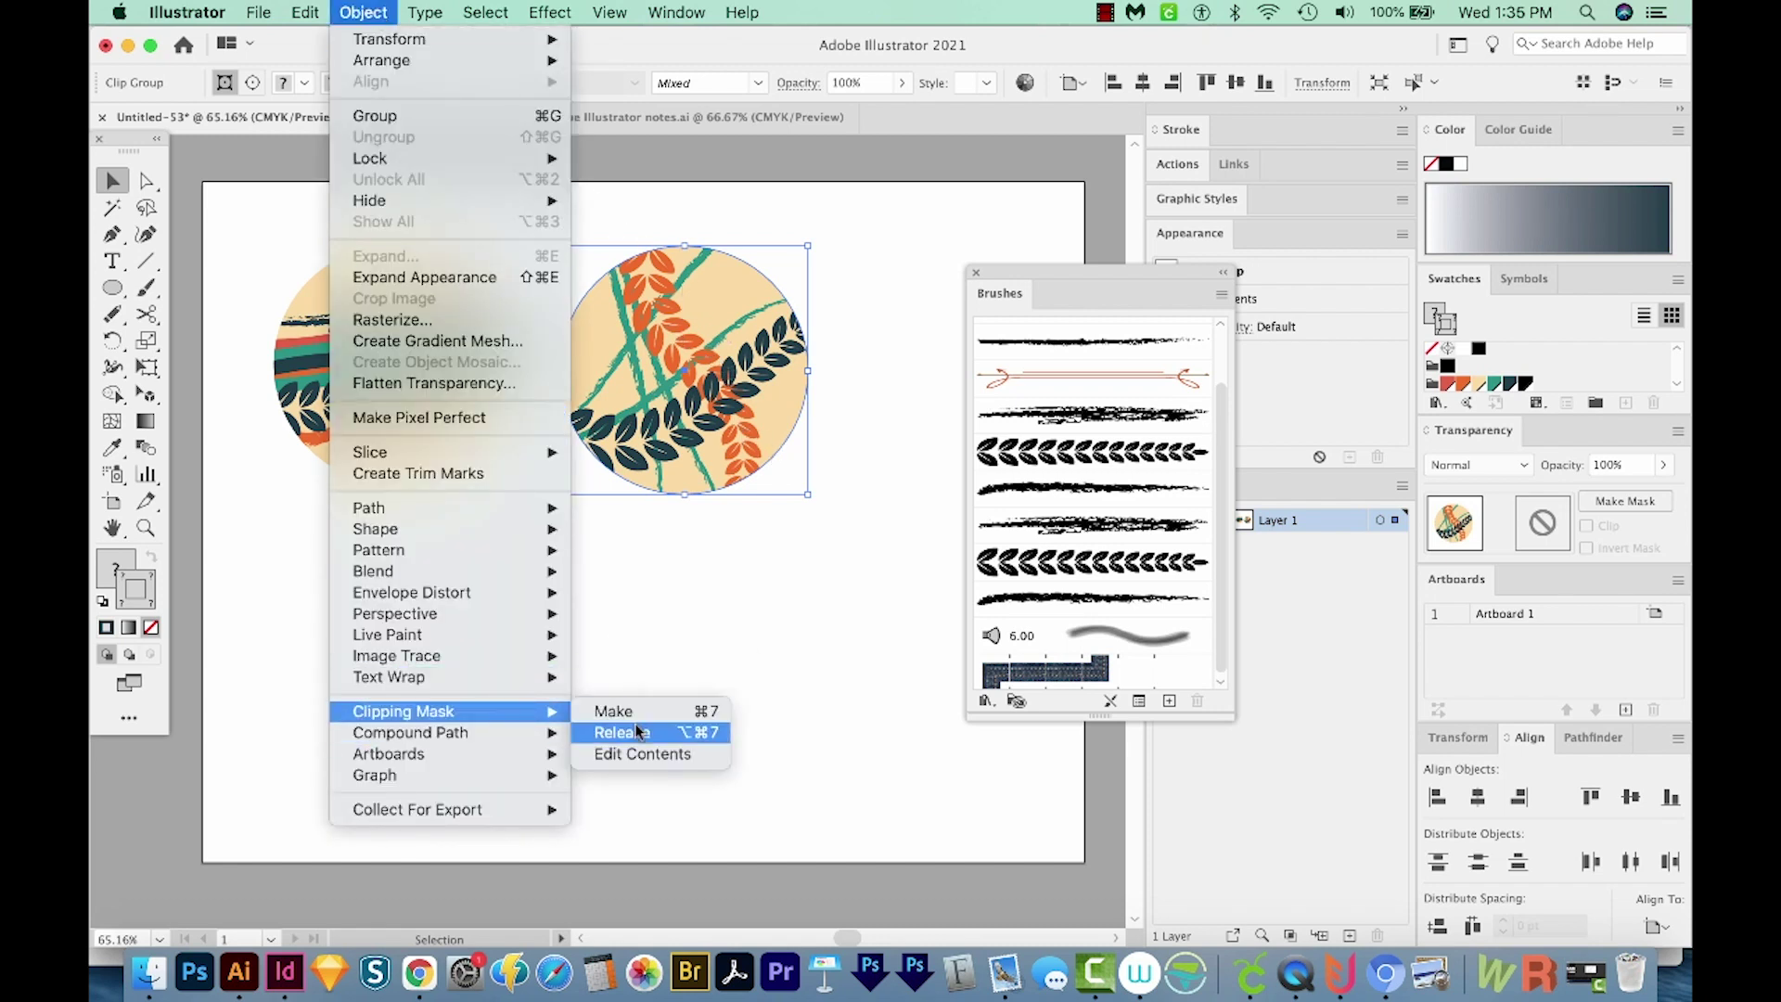
pyautogui.click(637, 732)
# Step: Realign the beige circle over the leaves and remake the clipping mask with Cmd+7
pyautogui.click(792, 578)
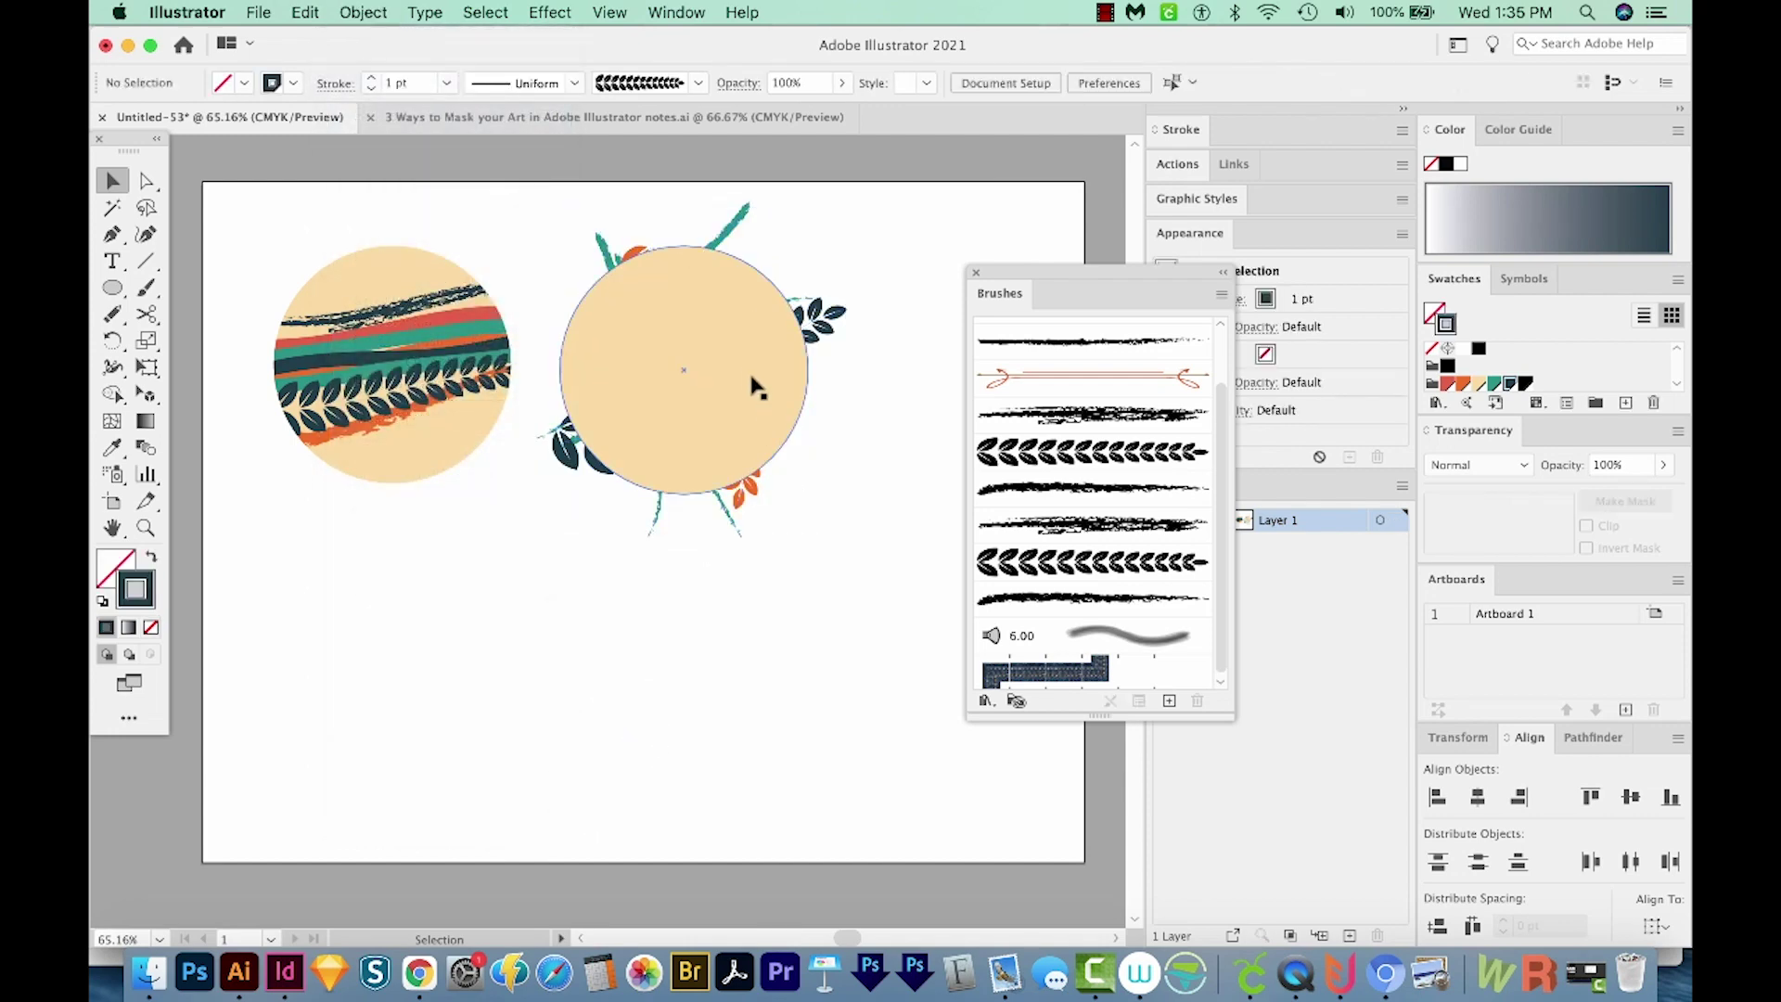
pyautogui.moveTo(755, 386); pyautogui.dragTo(724, 682)
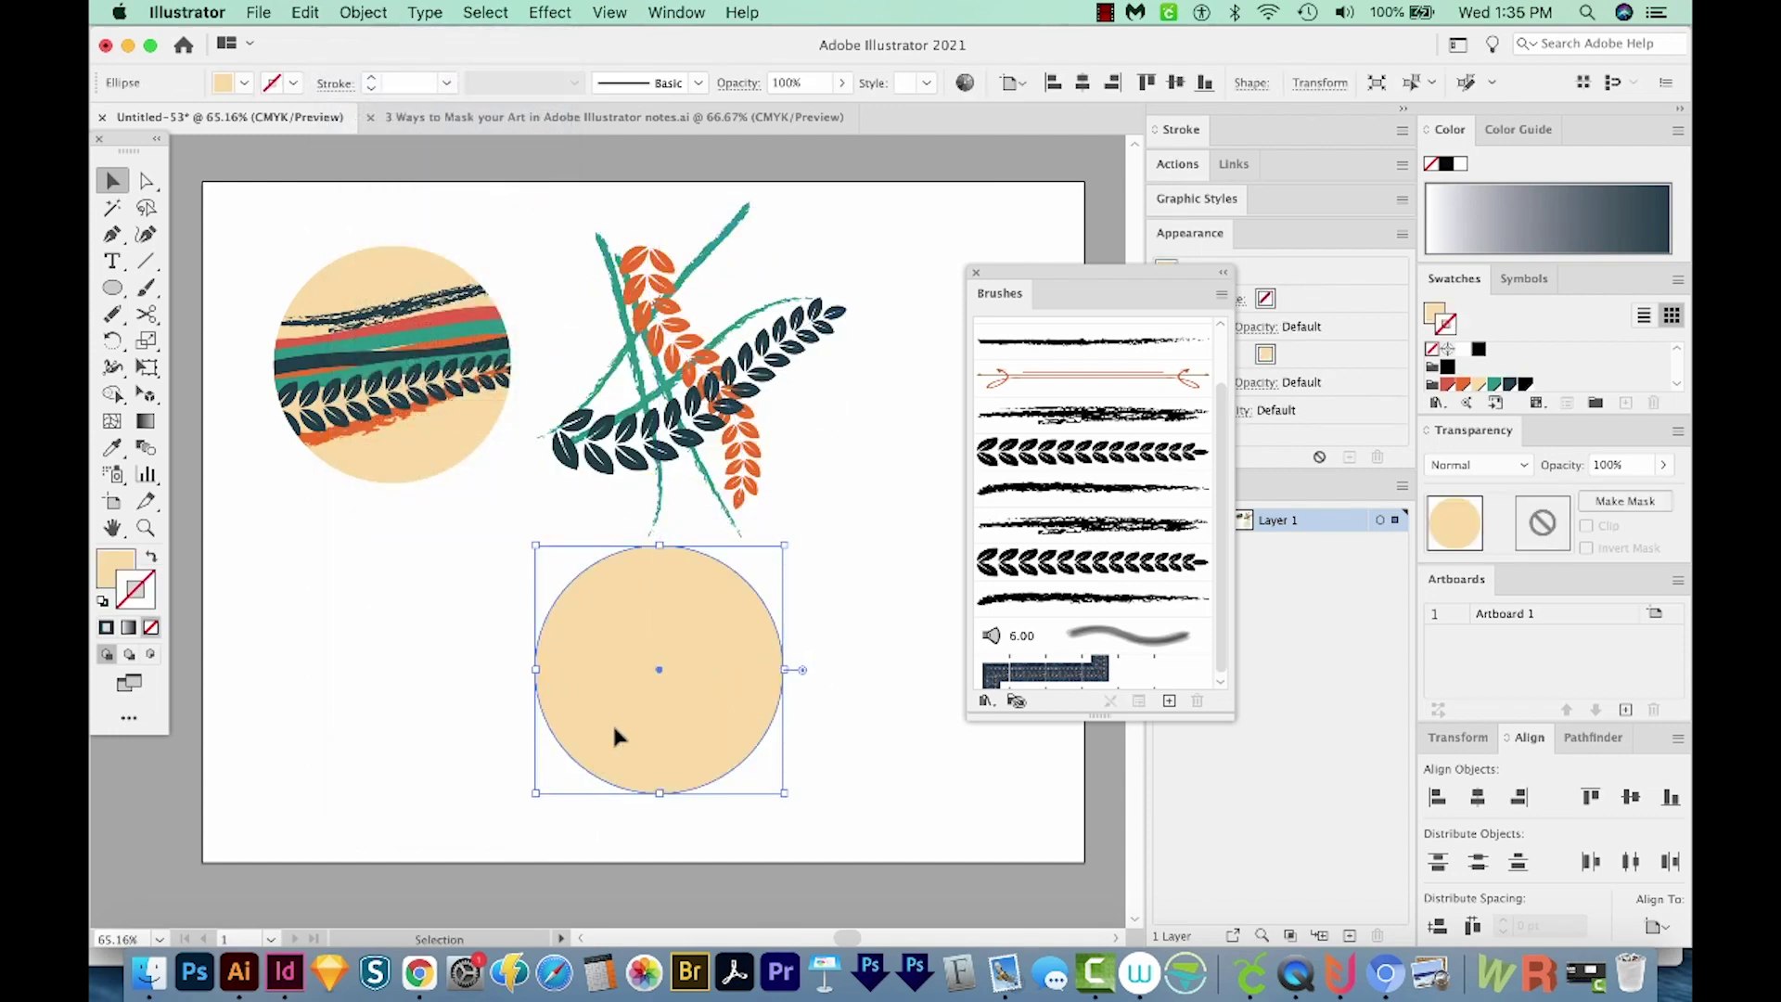
pyautogui.moveTo(617, 736); pyautogui.dragTo(718, 384)
pyautogui.moveTo(683, 510); pyautogui.dragTo(666, 311)
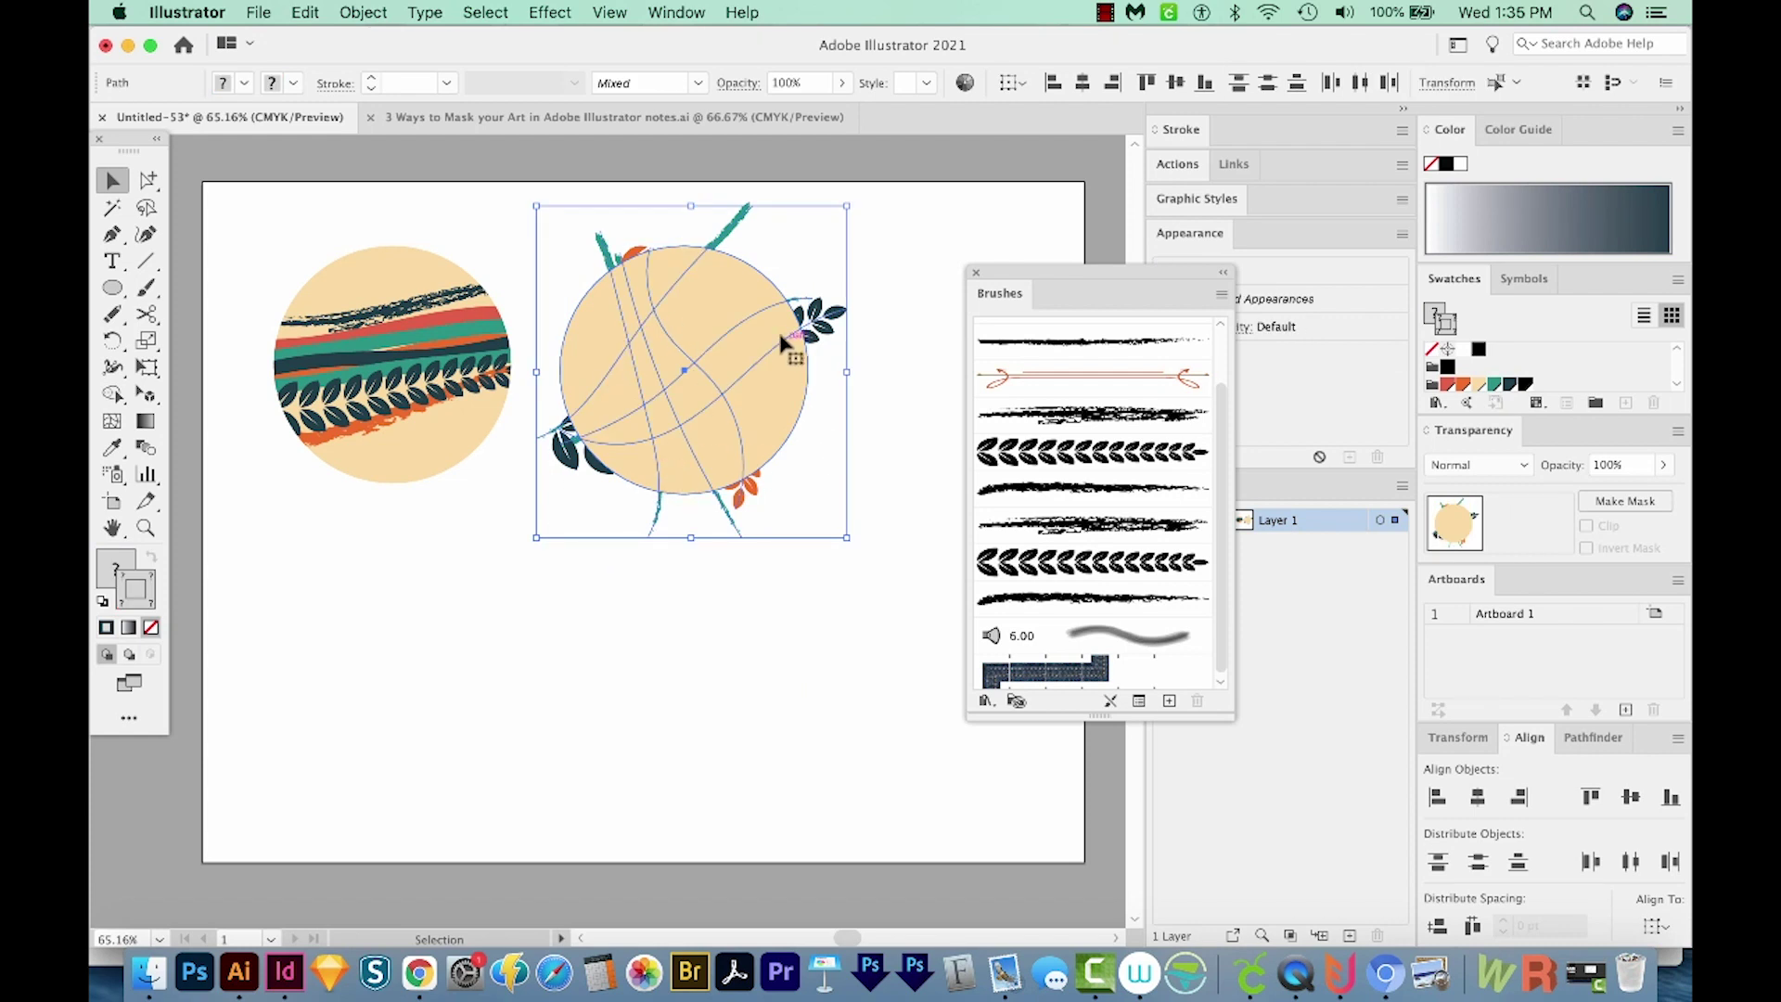
pyautogui.press('super+shift+a')
pyautogui.click(730, 282)
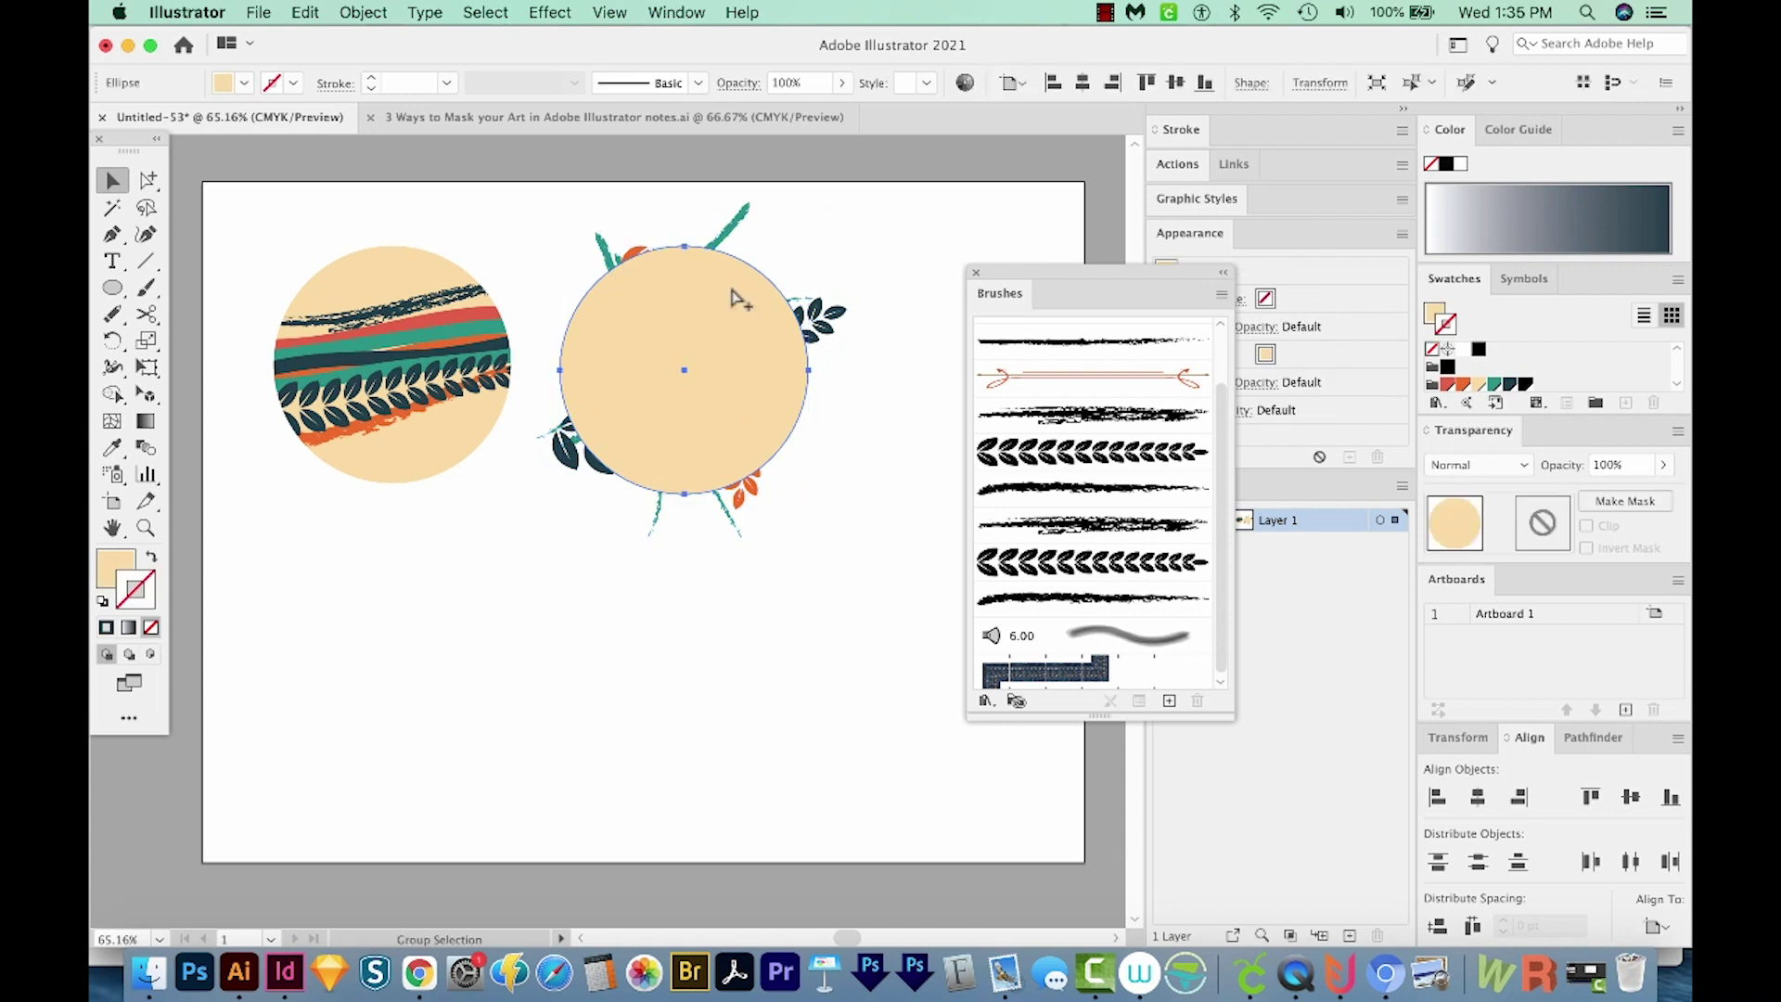
pyautogui.press('super+shift+a')
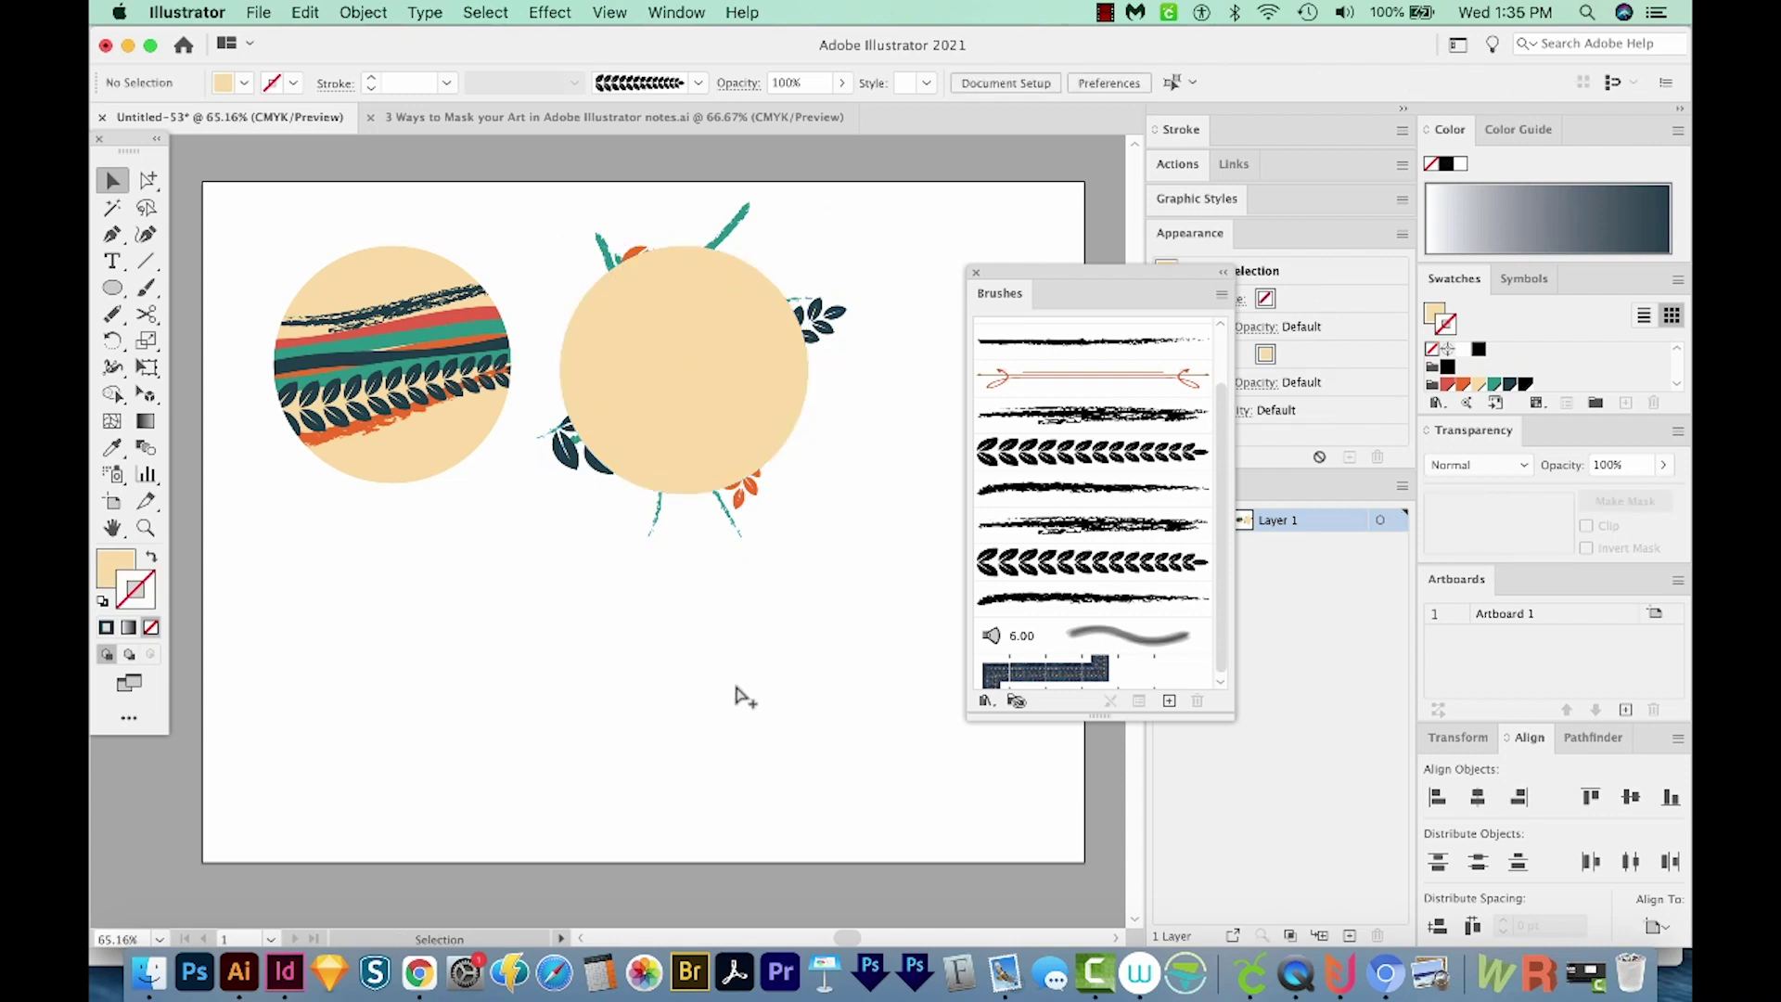
pyautogui.press('super+z')
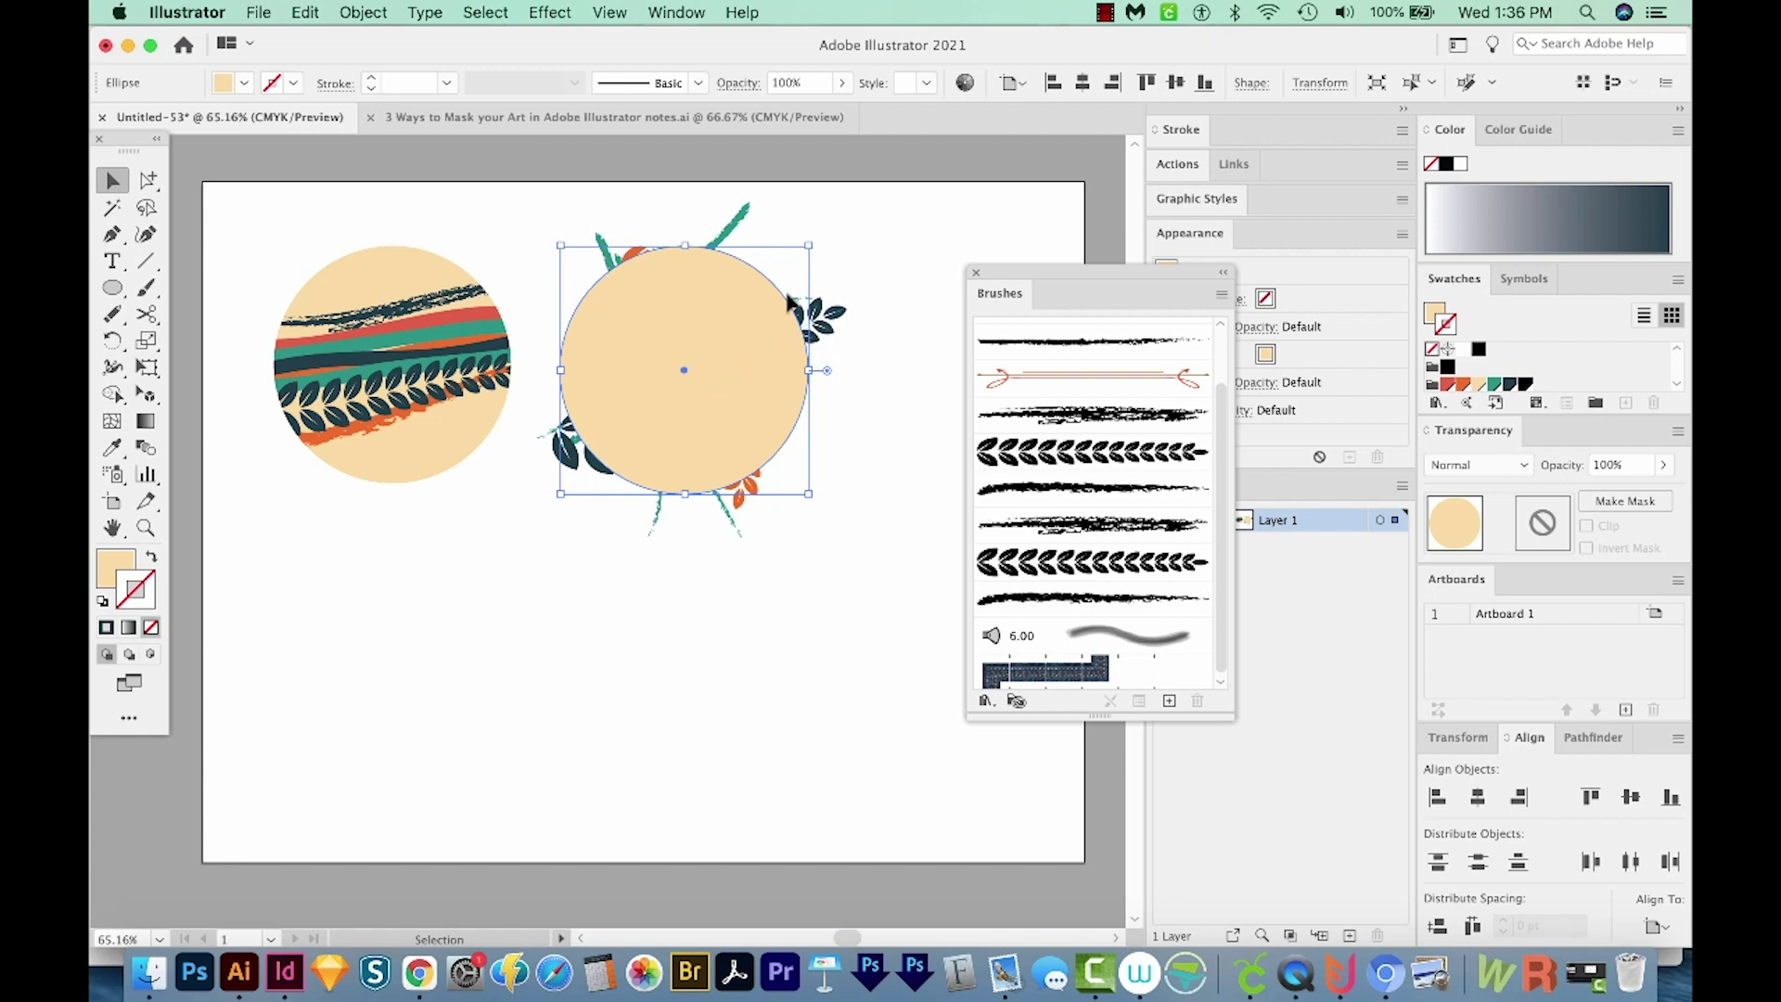
pyautogui.press('super+a')
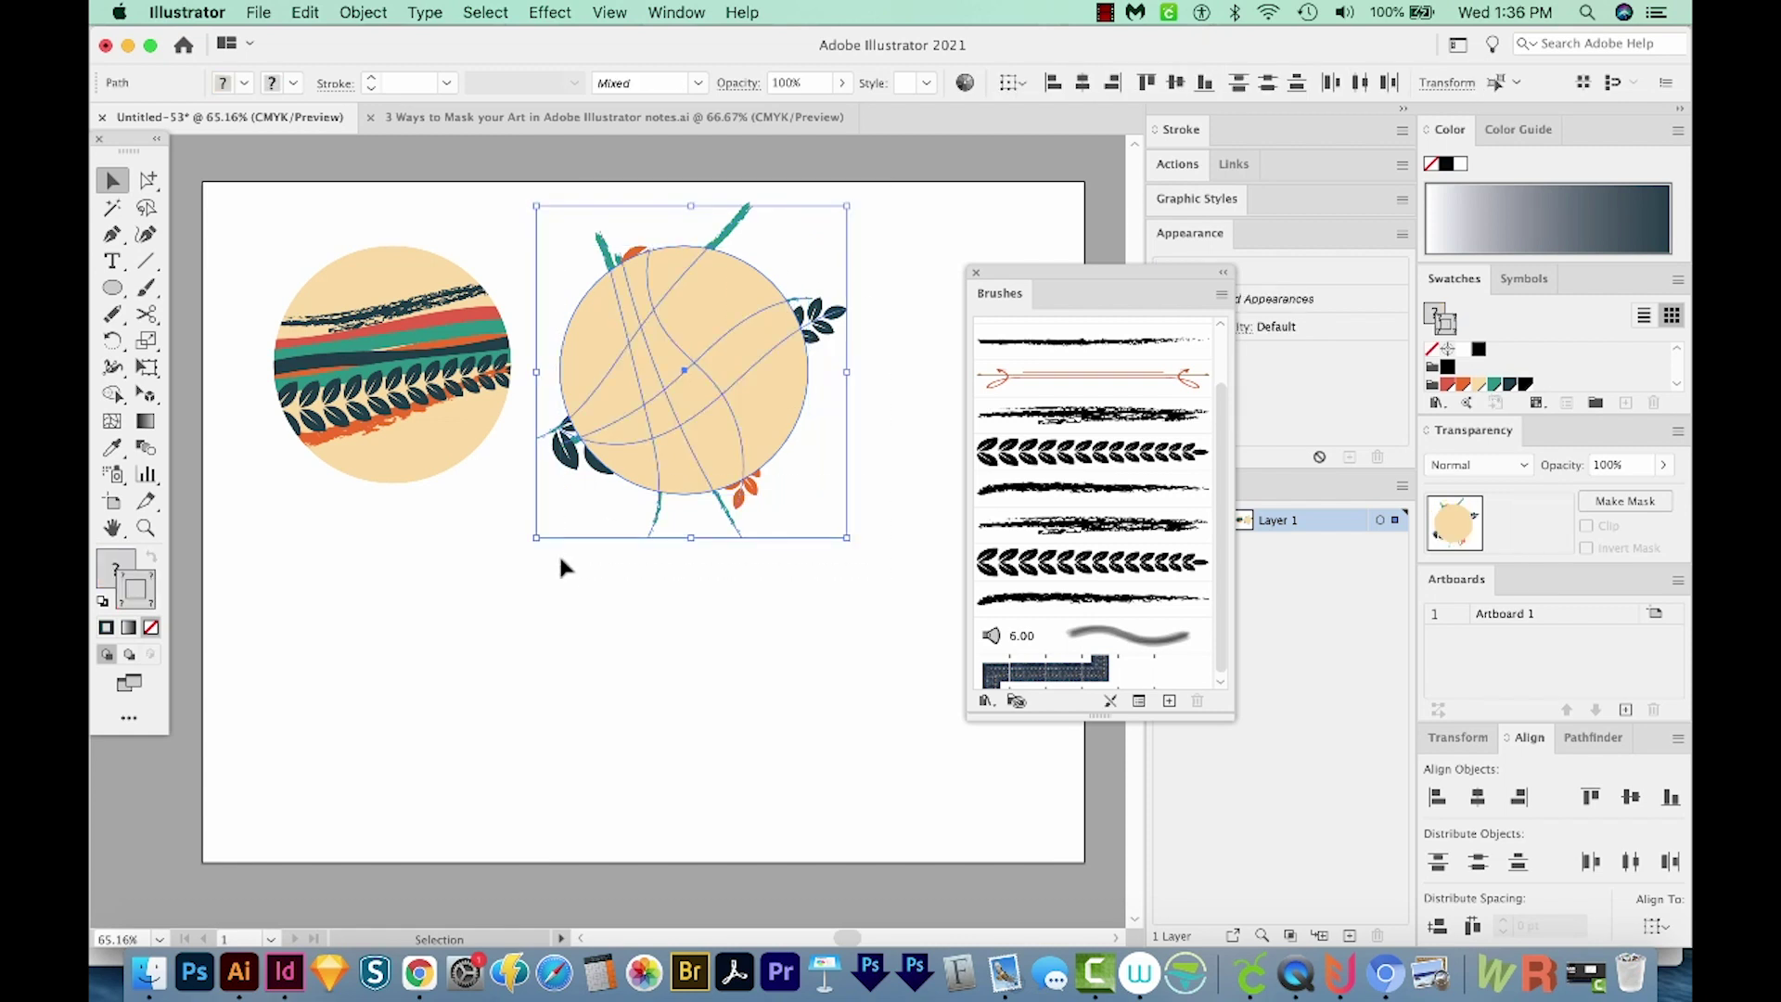
pyautogui.press('super+7')
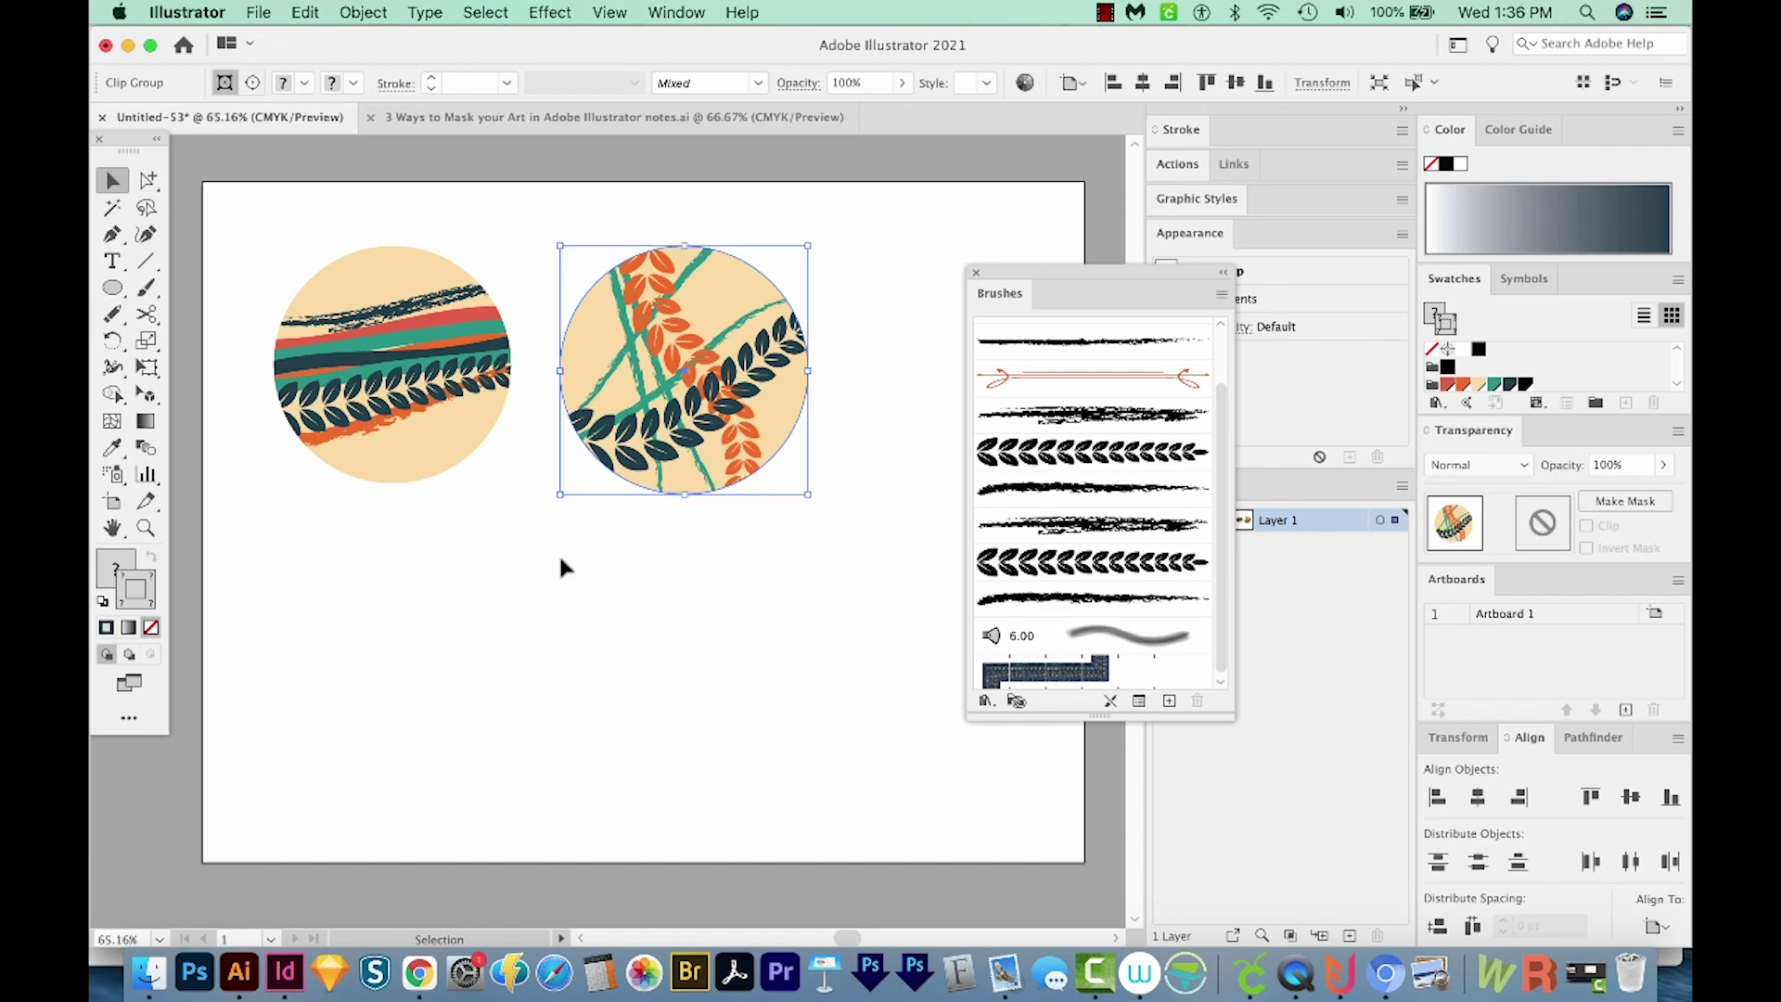
pyautogui.moveTo(617, 510)
pyautogui.mouseDown()
pyautogui.moveTo(566, 508)
pyautogui.moveTo(667, 461)
pyautogui.mouseUp()
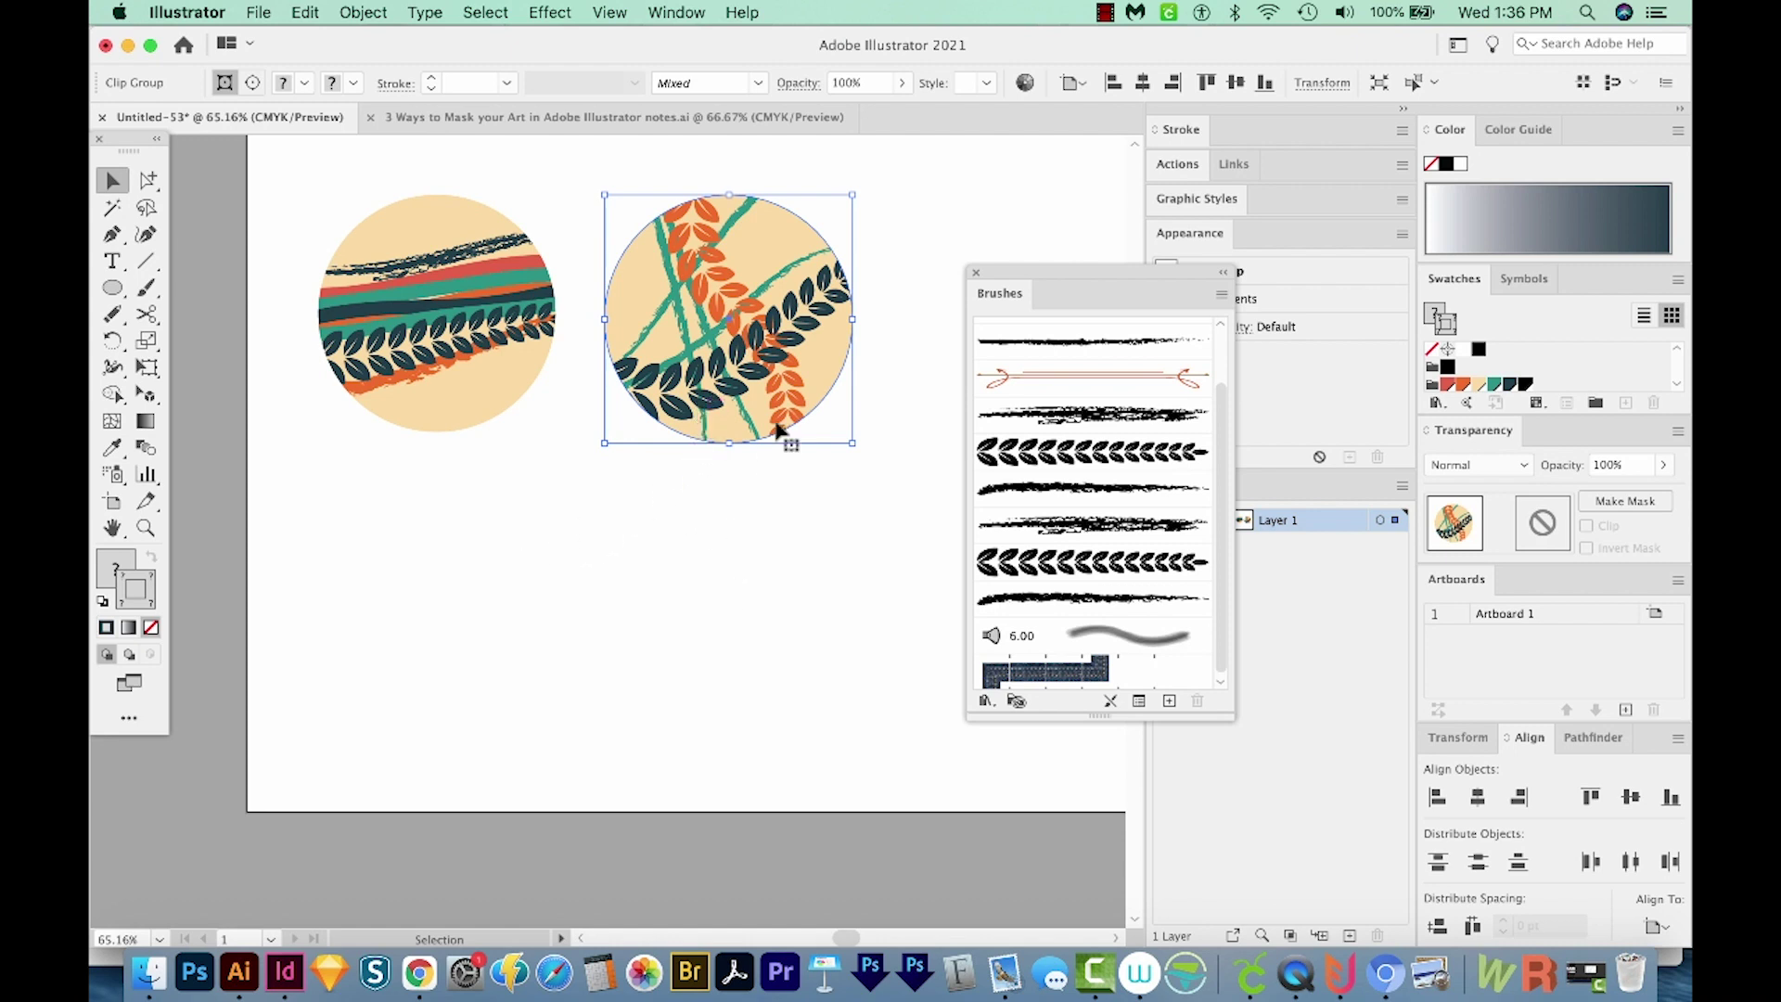
pyautogui.hscroll(-2, 851, 552)
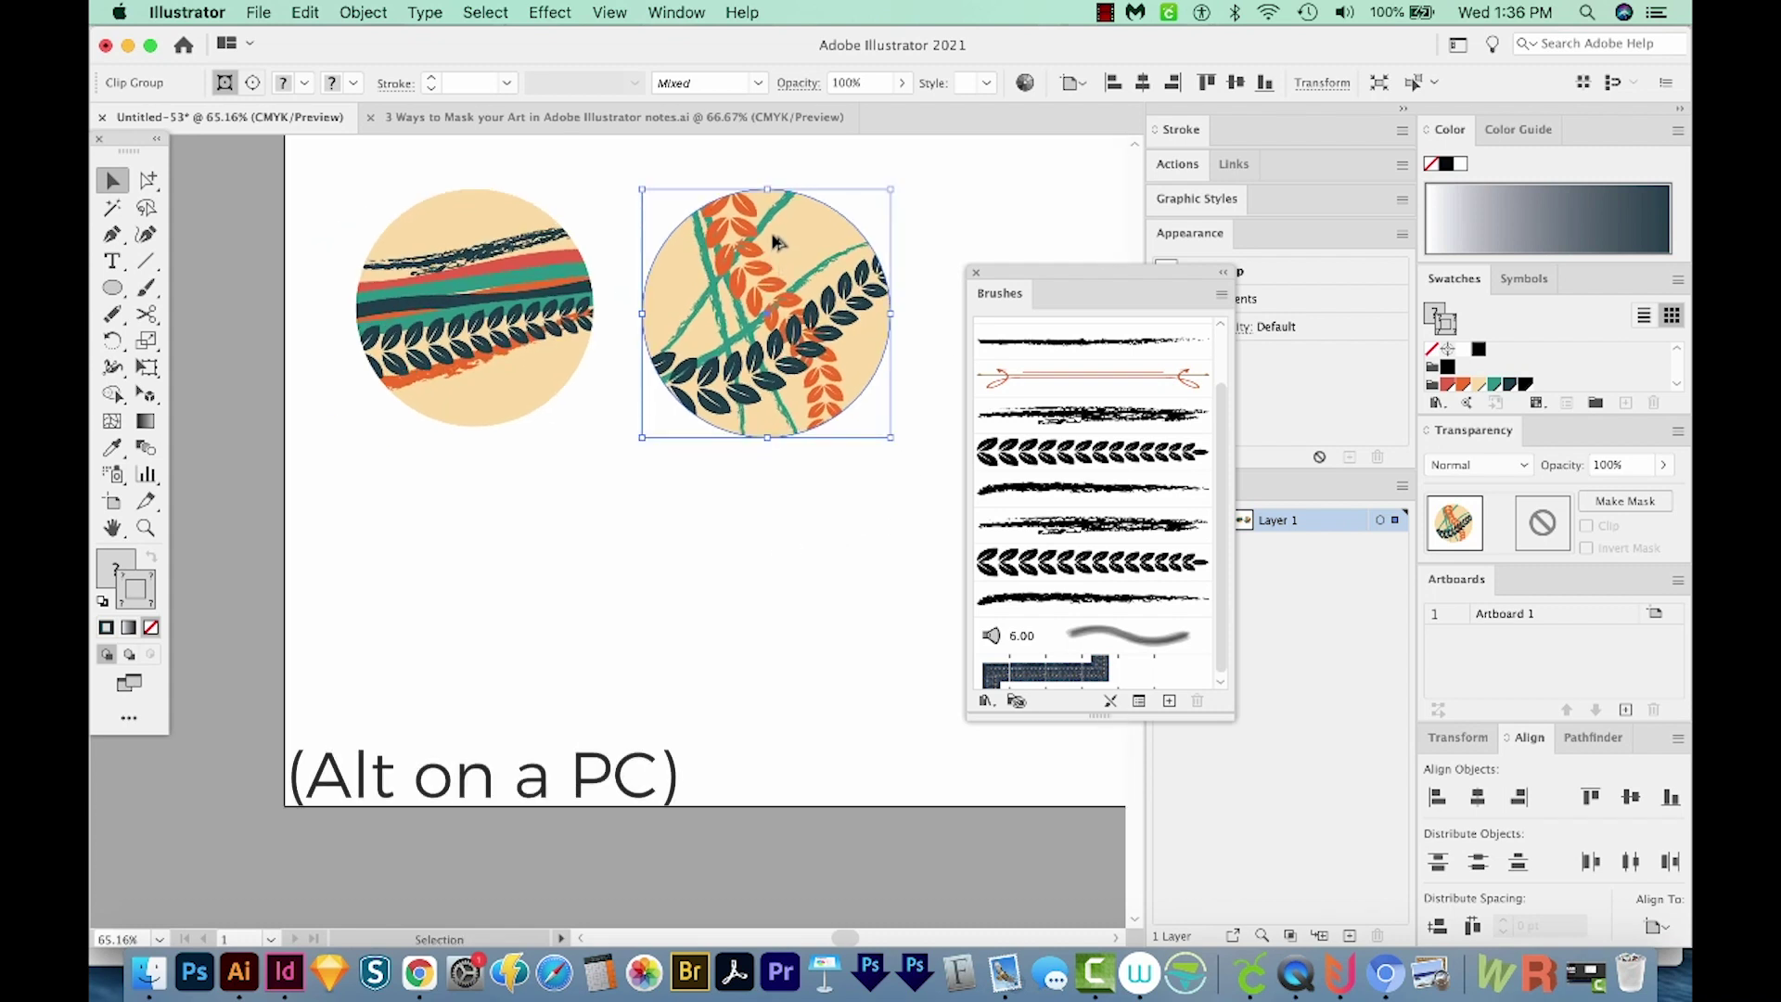
# Step: Duplicate the leaf circle below the others and draw a rectangle over the copy
pyautogui.moveTo(774, 236)
pyautogui.mouseDown()
pyautogui.moveTo(684, 564)
pyautogui.moveTo(594, 490)
pyautogui.mouseUp()
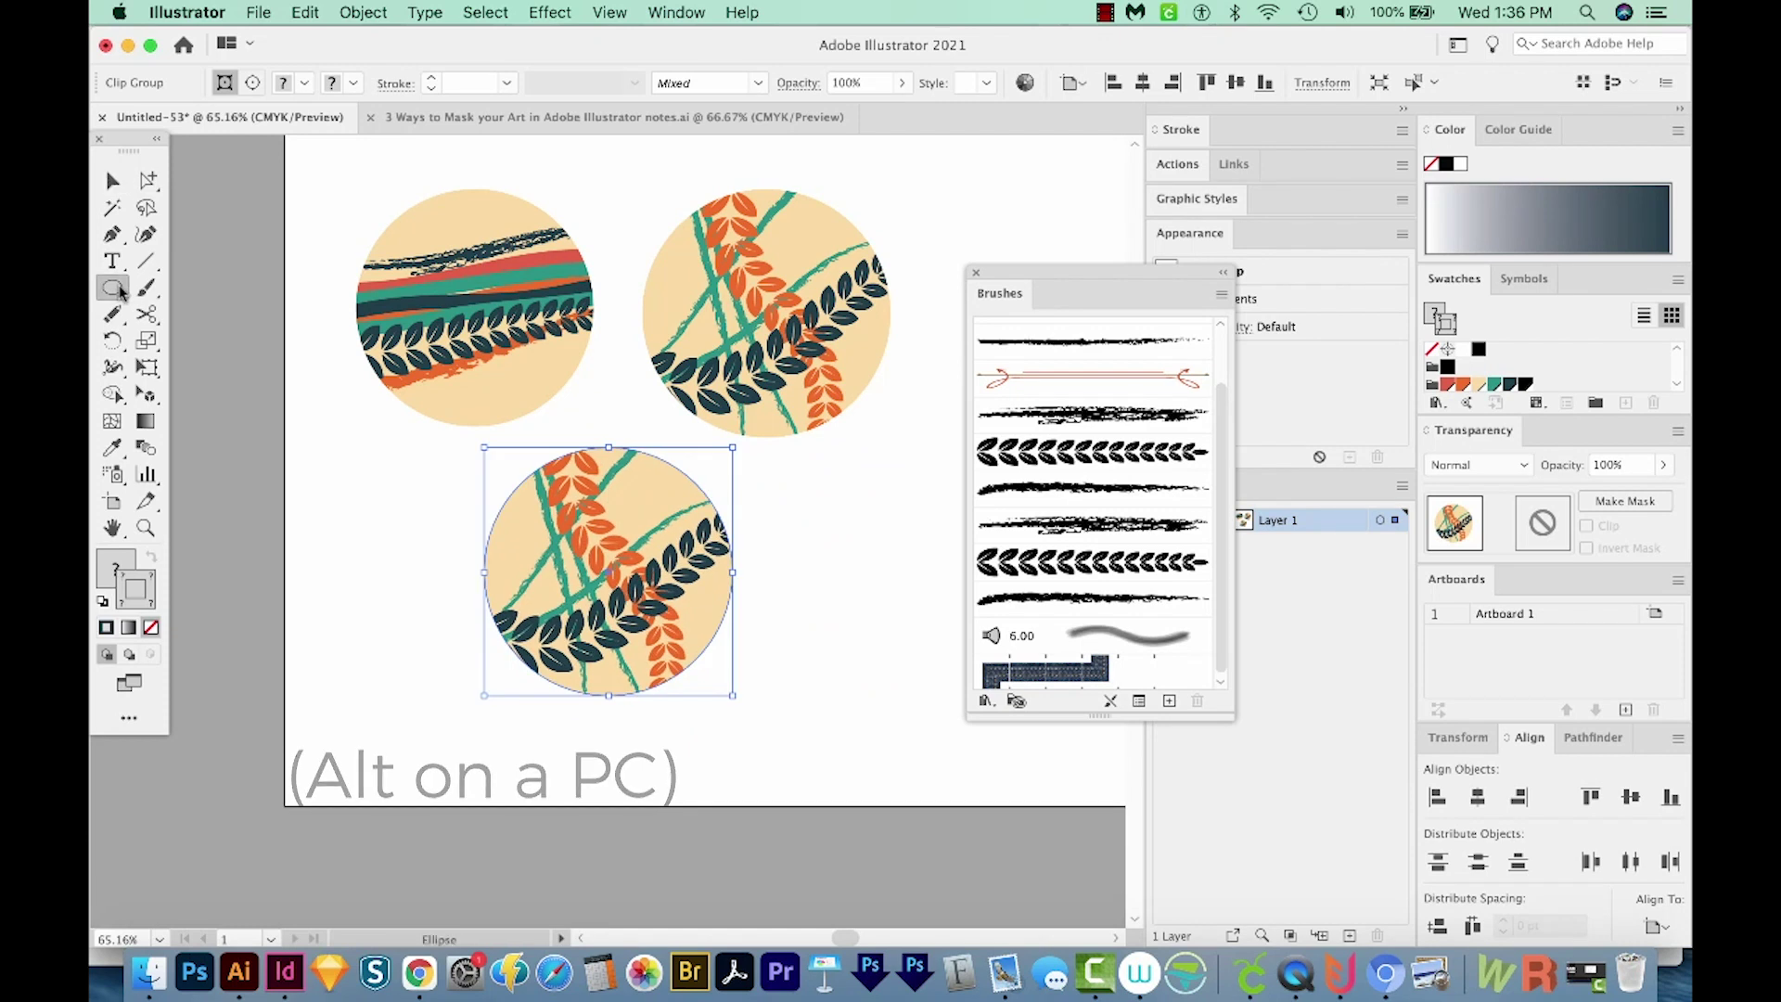
pyautogui.click(112, 286)
pyautogui.click(175, 286)
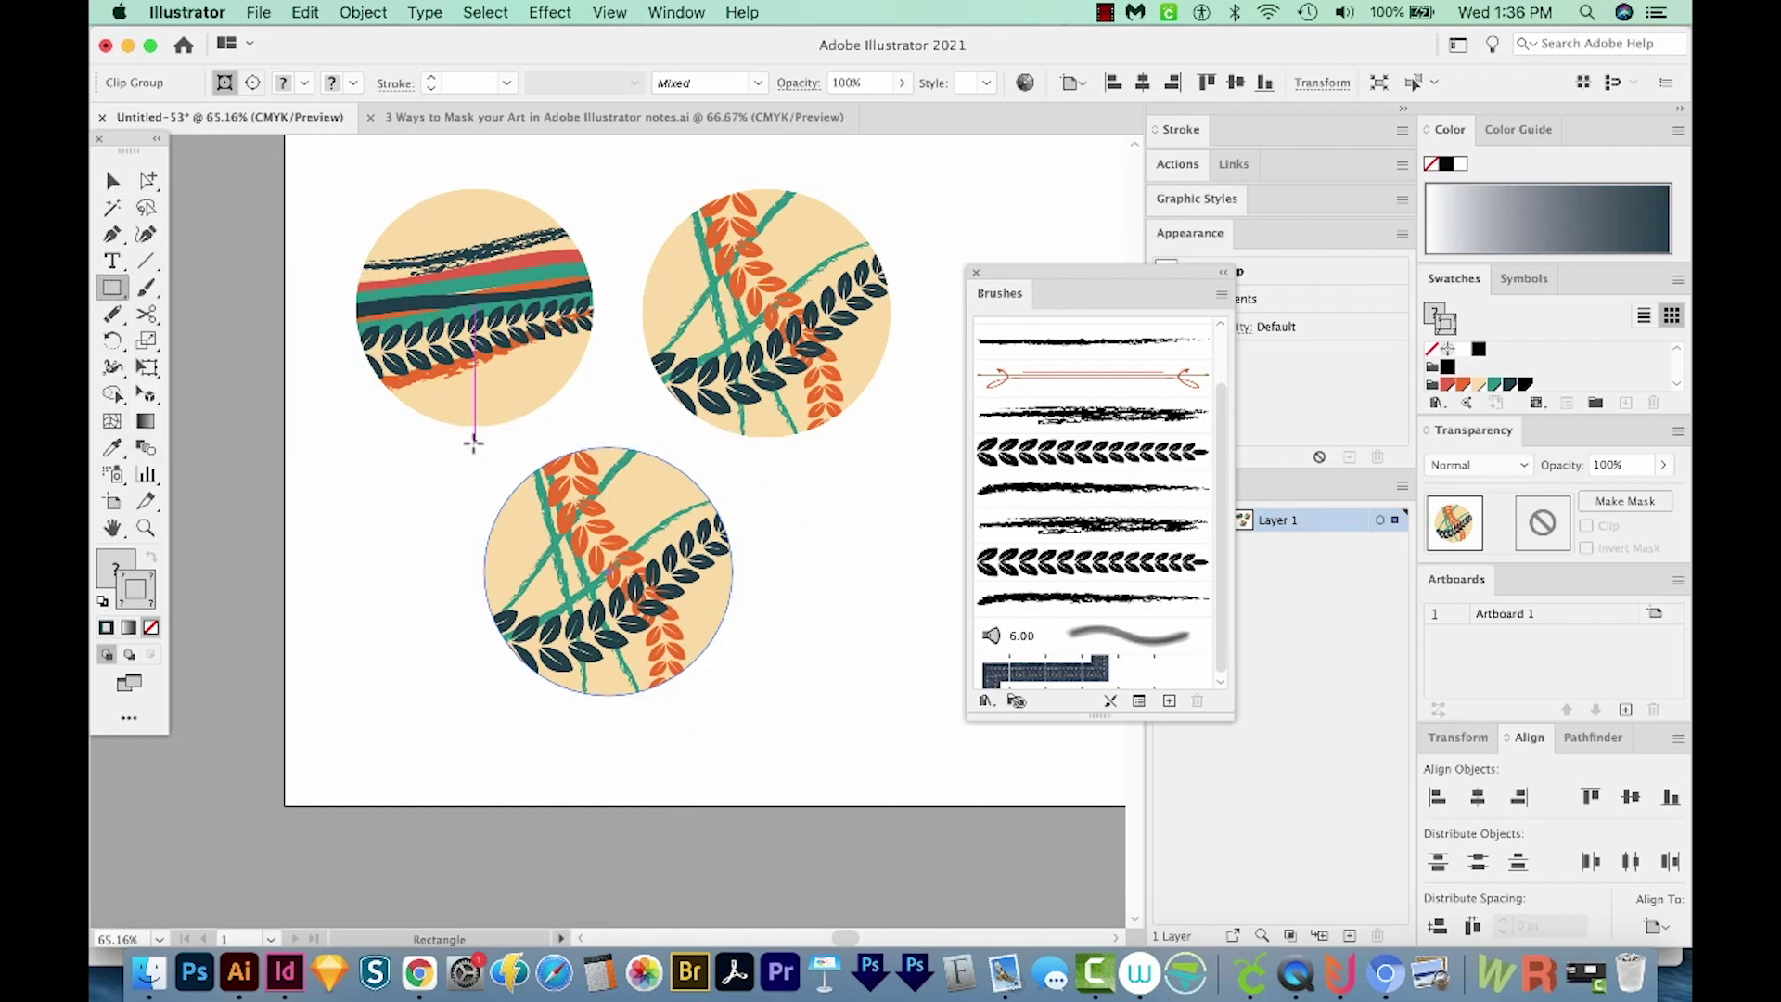
pyautogui.moveTo(470, 441)
pyautogui.mouseDown()
pyautogui.moveTo(520, 526)
pyautogui.moveTo(749, 737)
pyautogui.mouseUp()
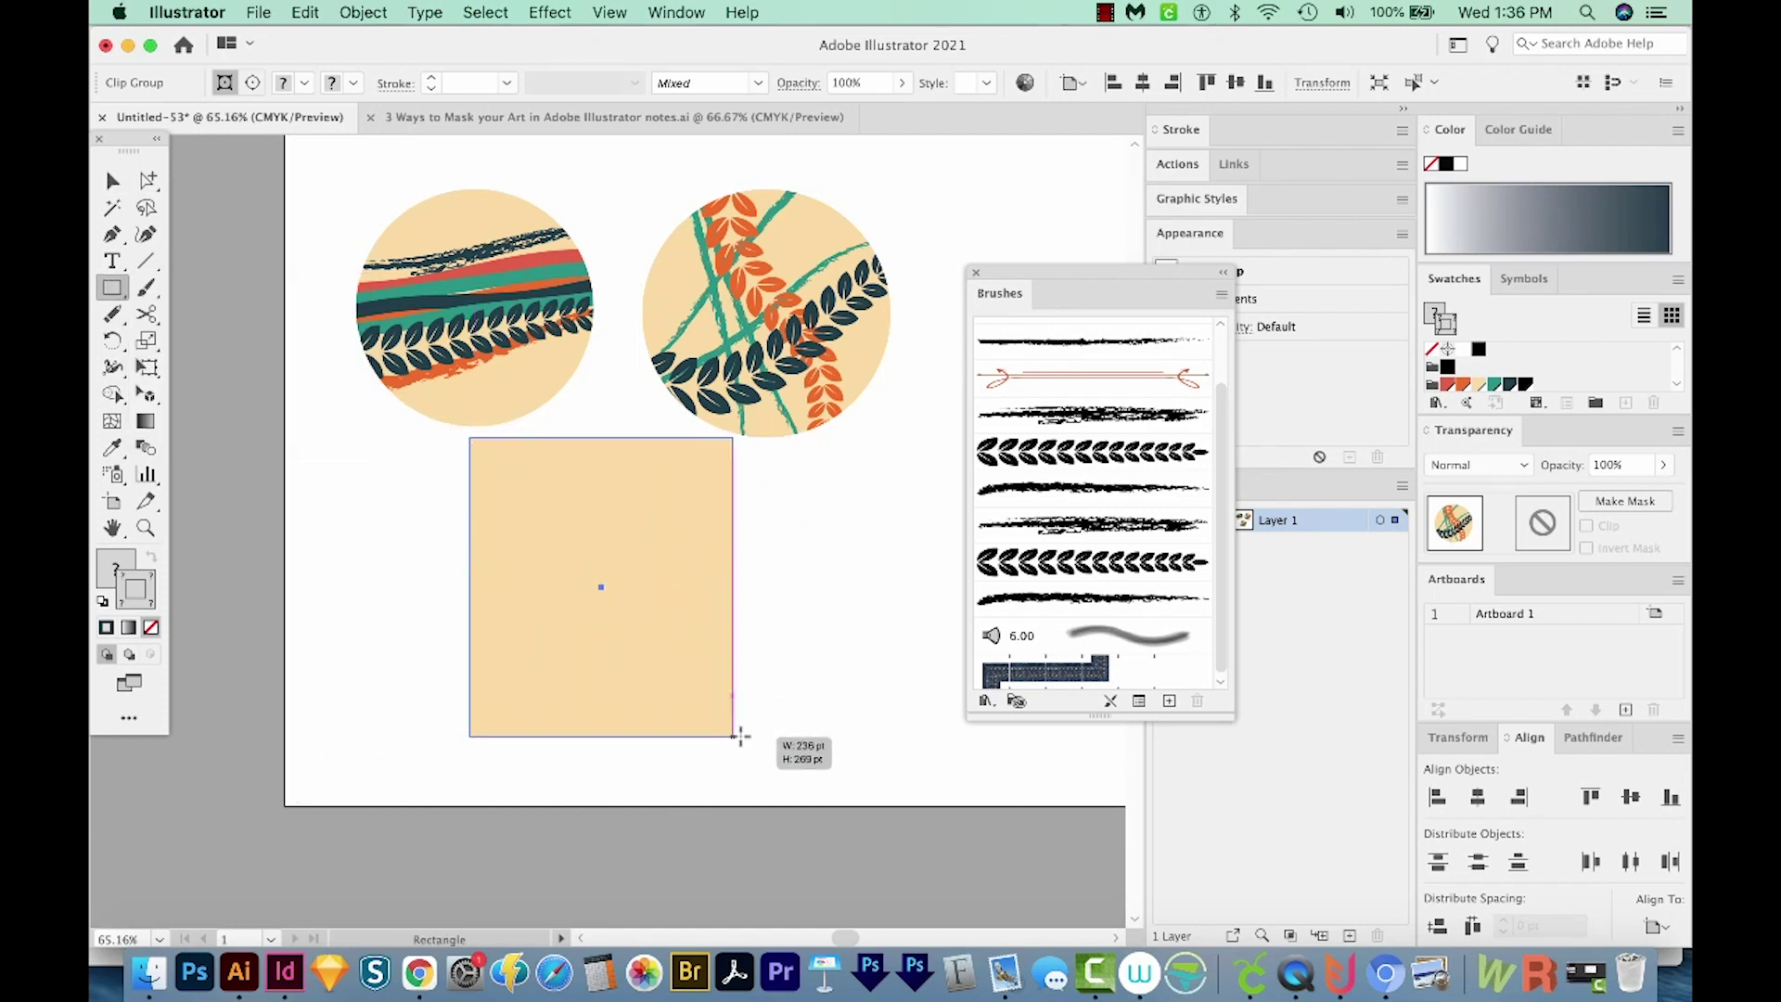
pyautogui.moveTo(748, 737); pyautogui.dragTo(750, 739)
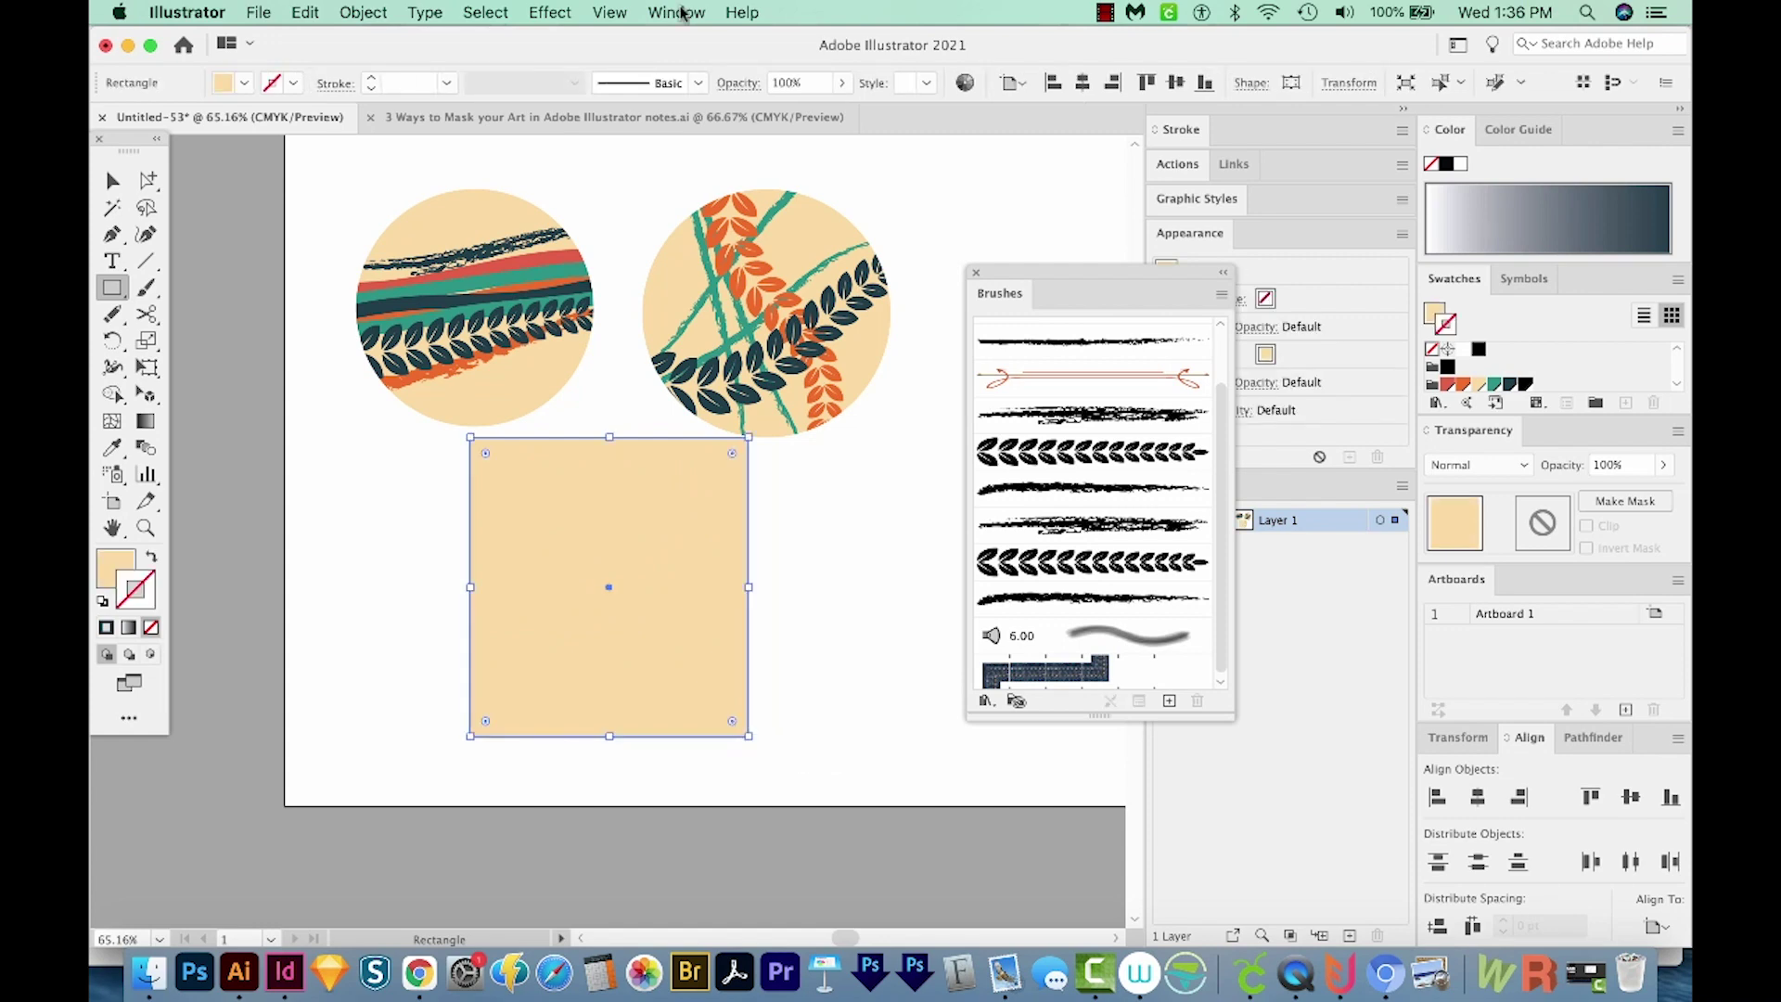
# Step: Give the rectangle a black-white gradient fill from the Gradient panel, then remove it from view
pyautogui.click(680, 13)
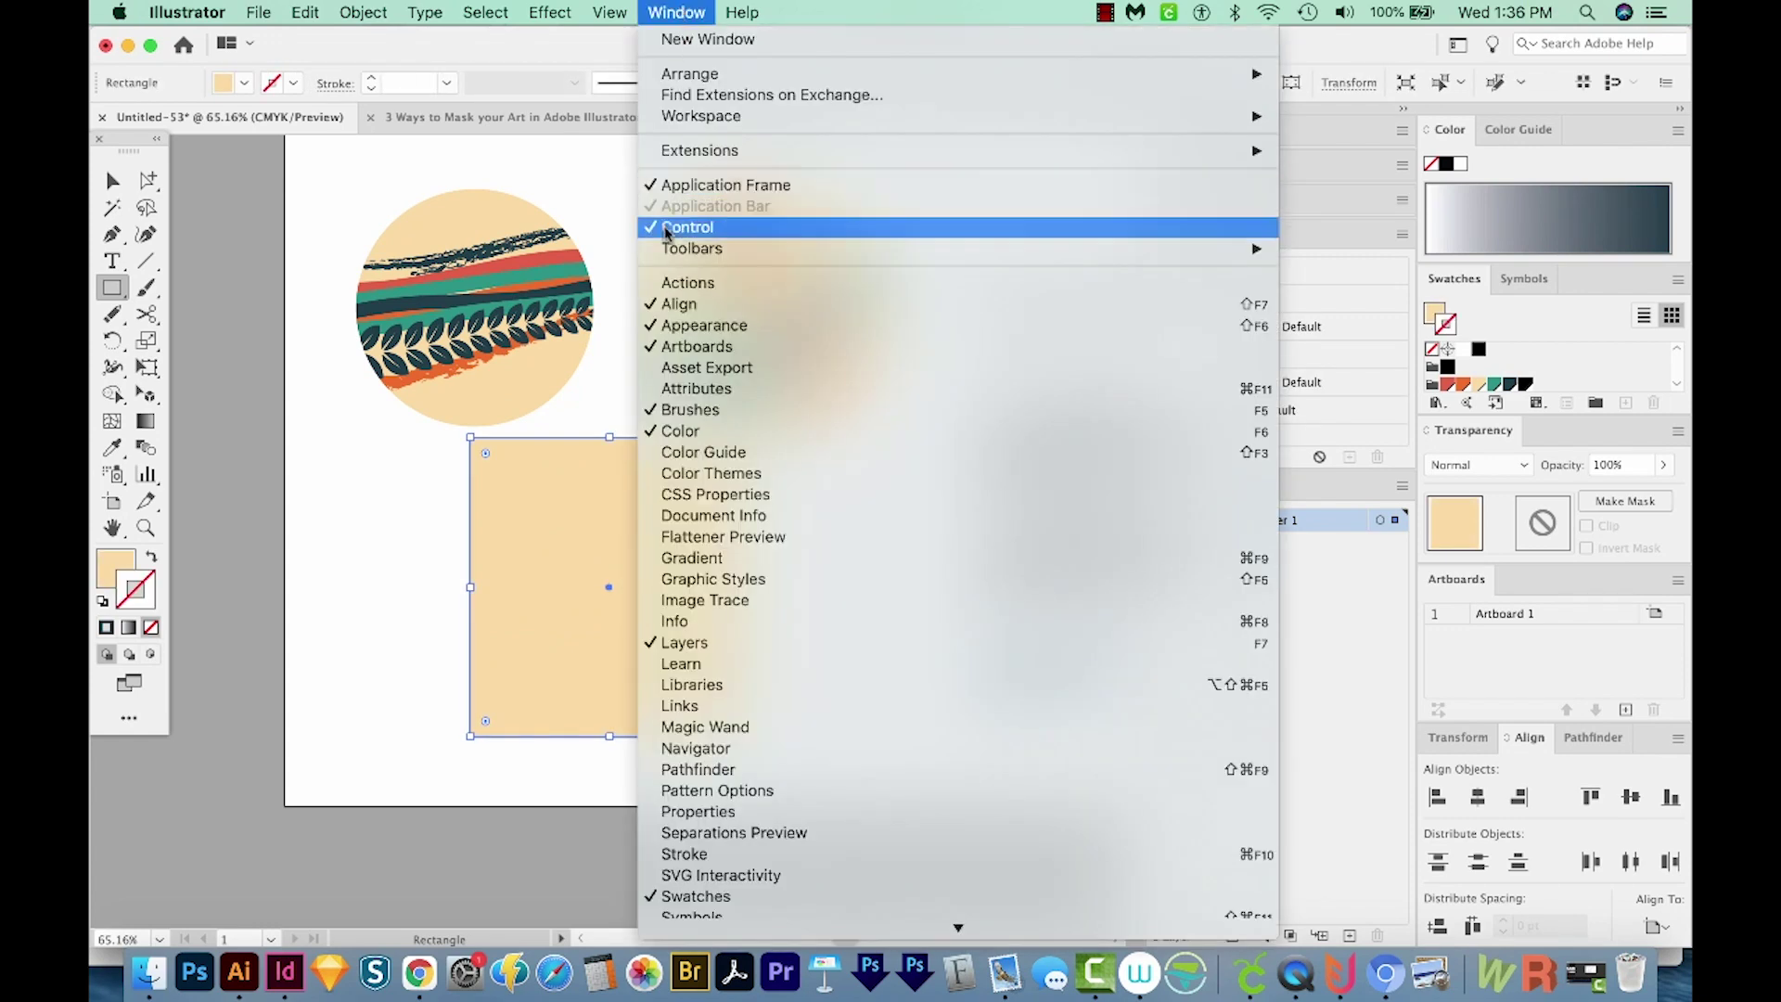
pyautogui.click(758, 562)
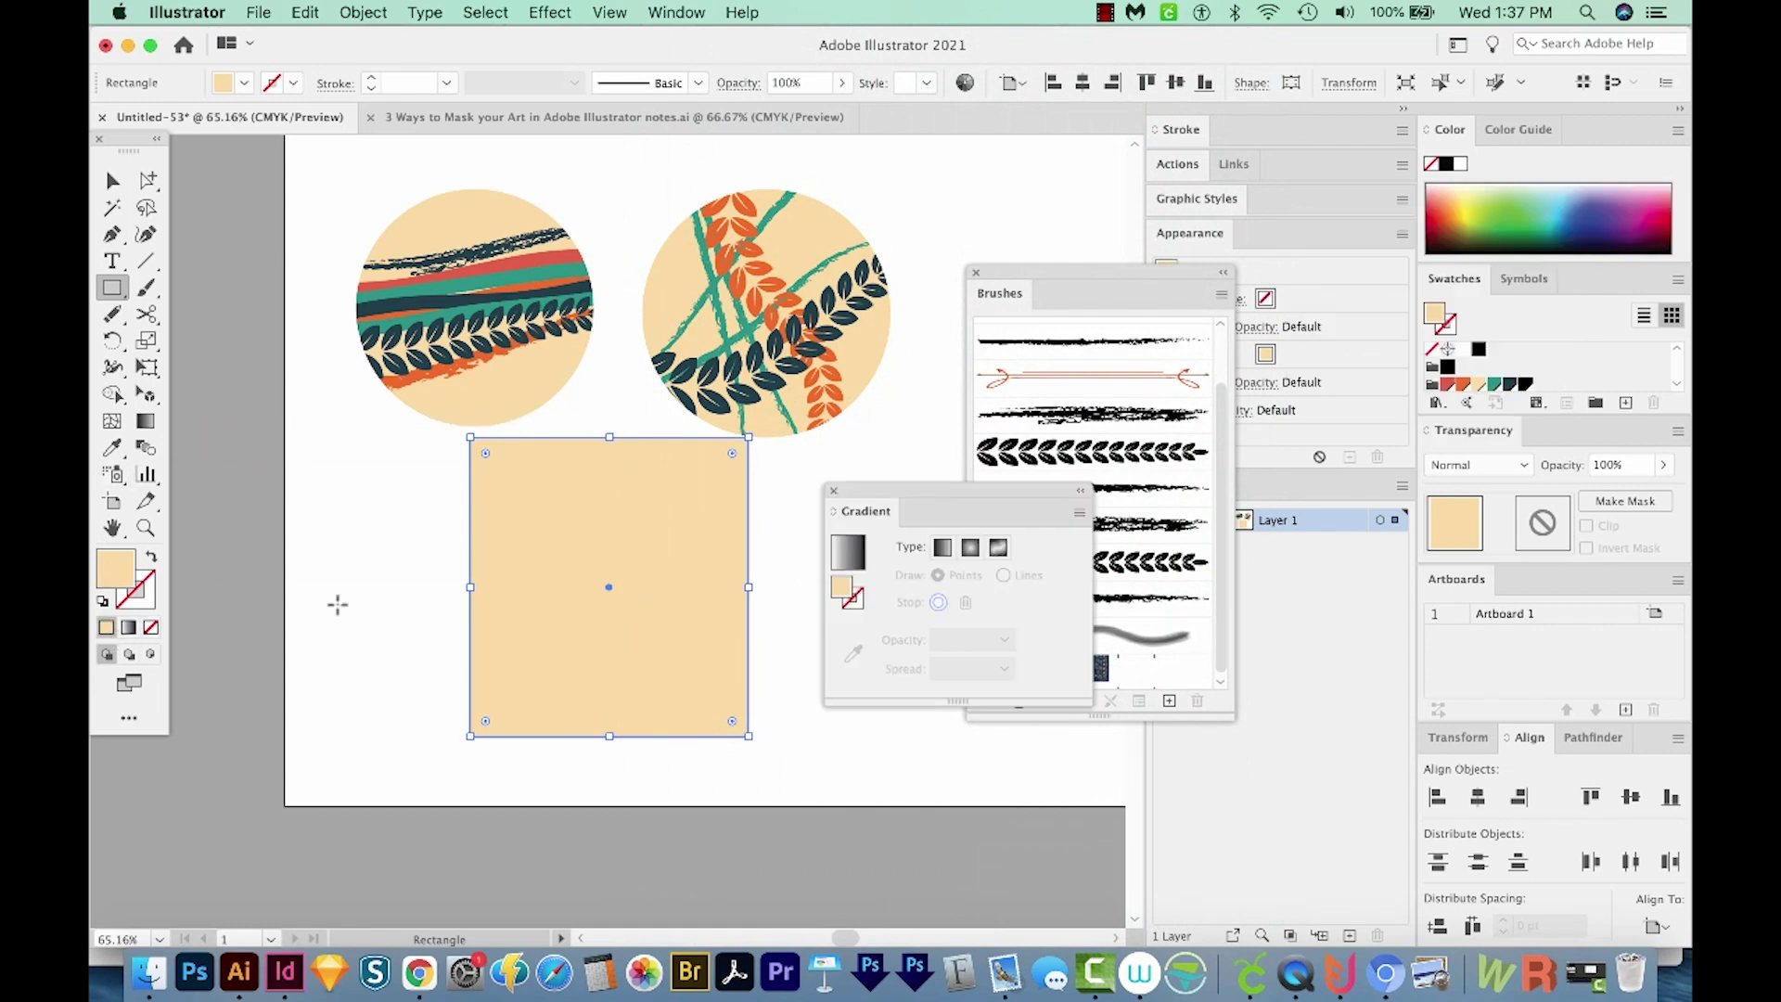
pyautogui.click(843, 556)
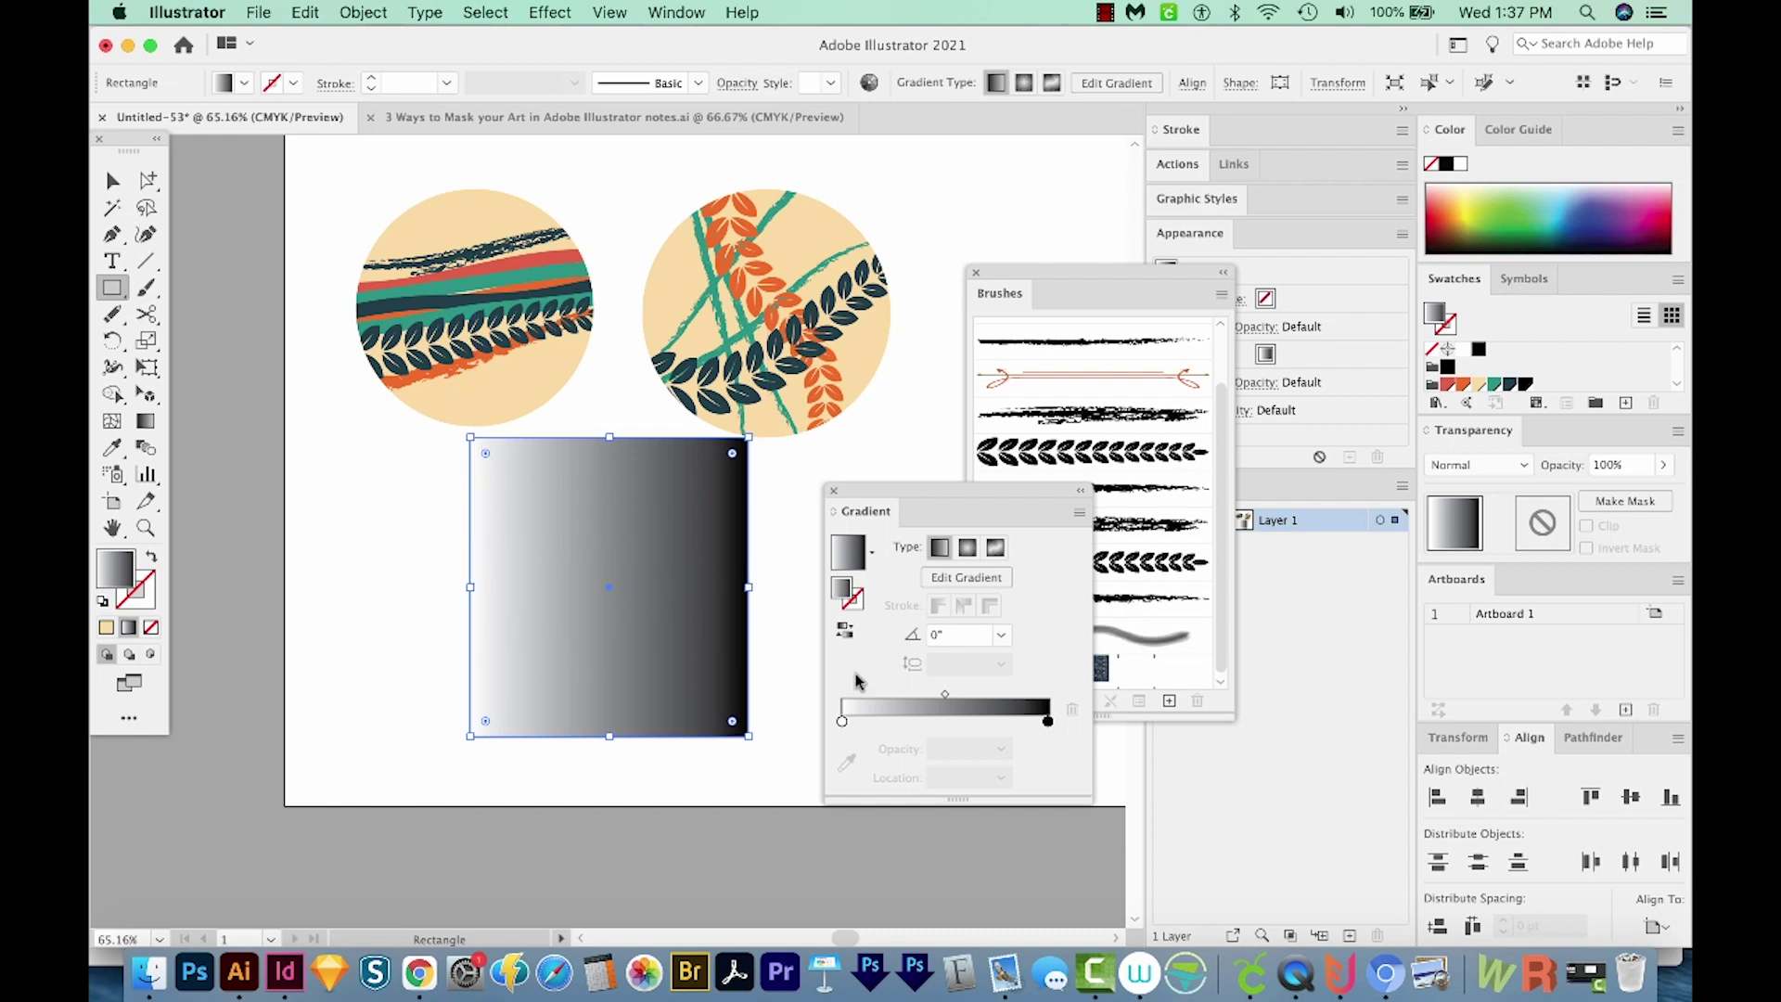
pyautogui.moveTo(929, 491); pyautogui.dragTo(903, 517)
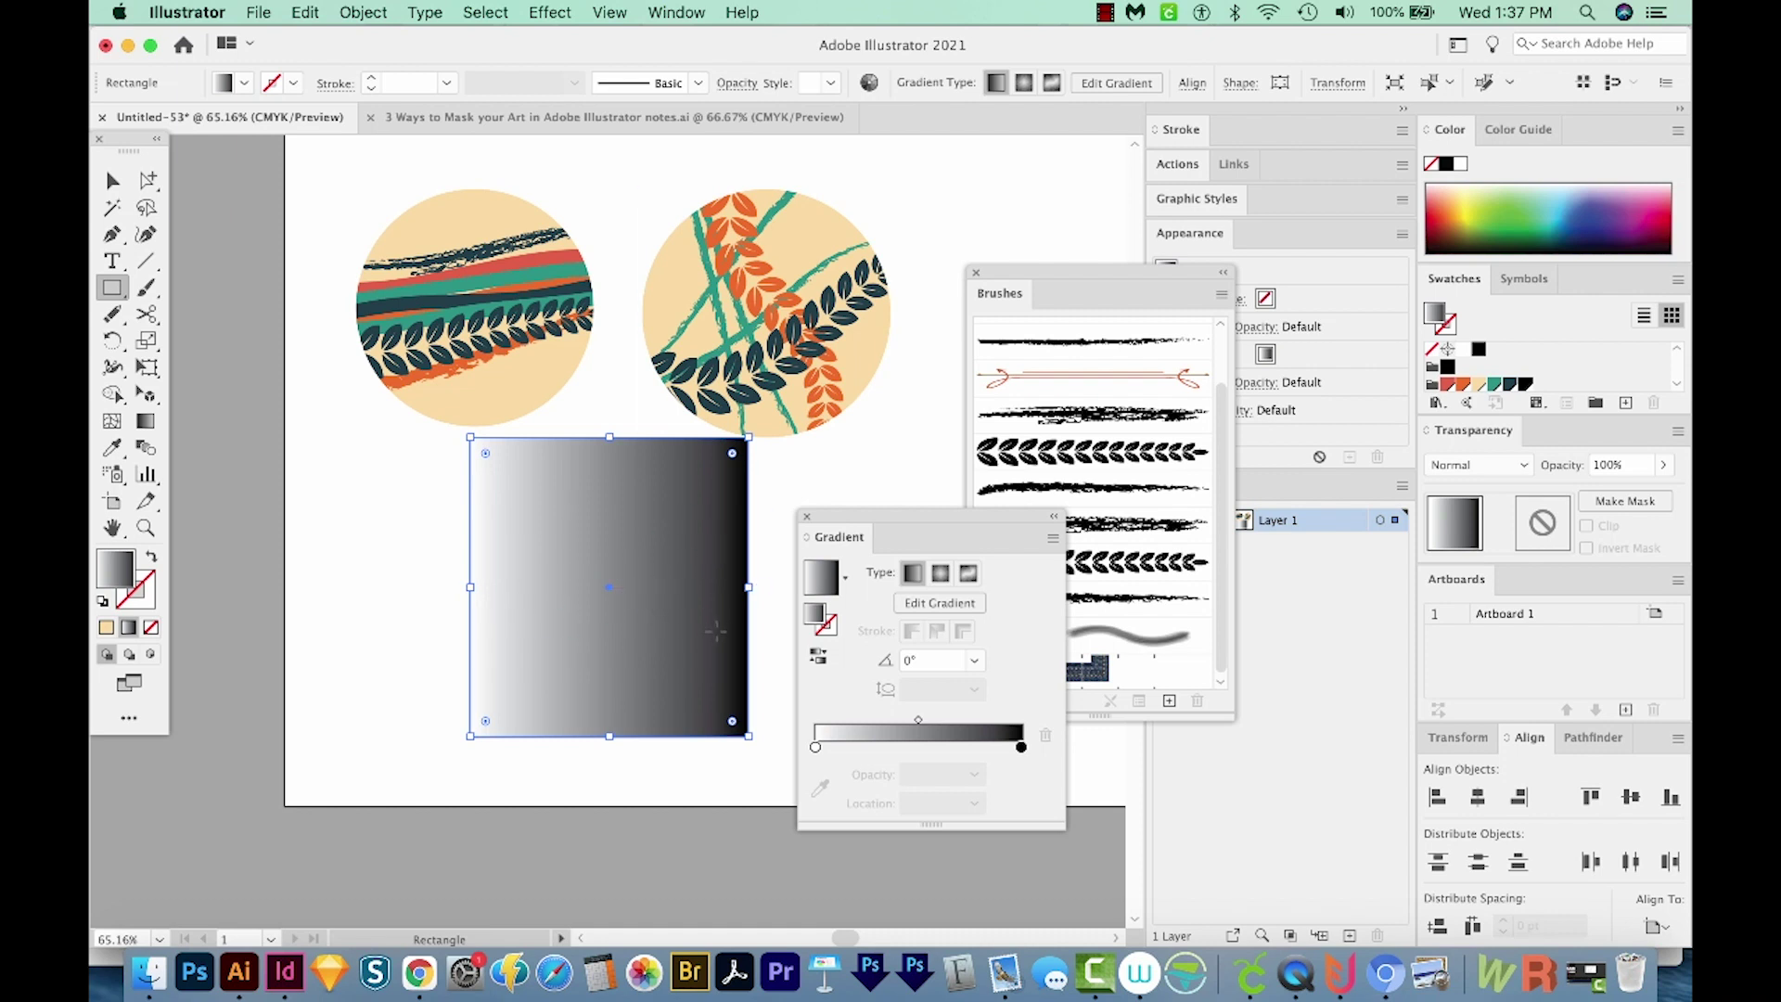
pyautogui.press('Delete')
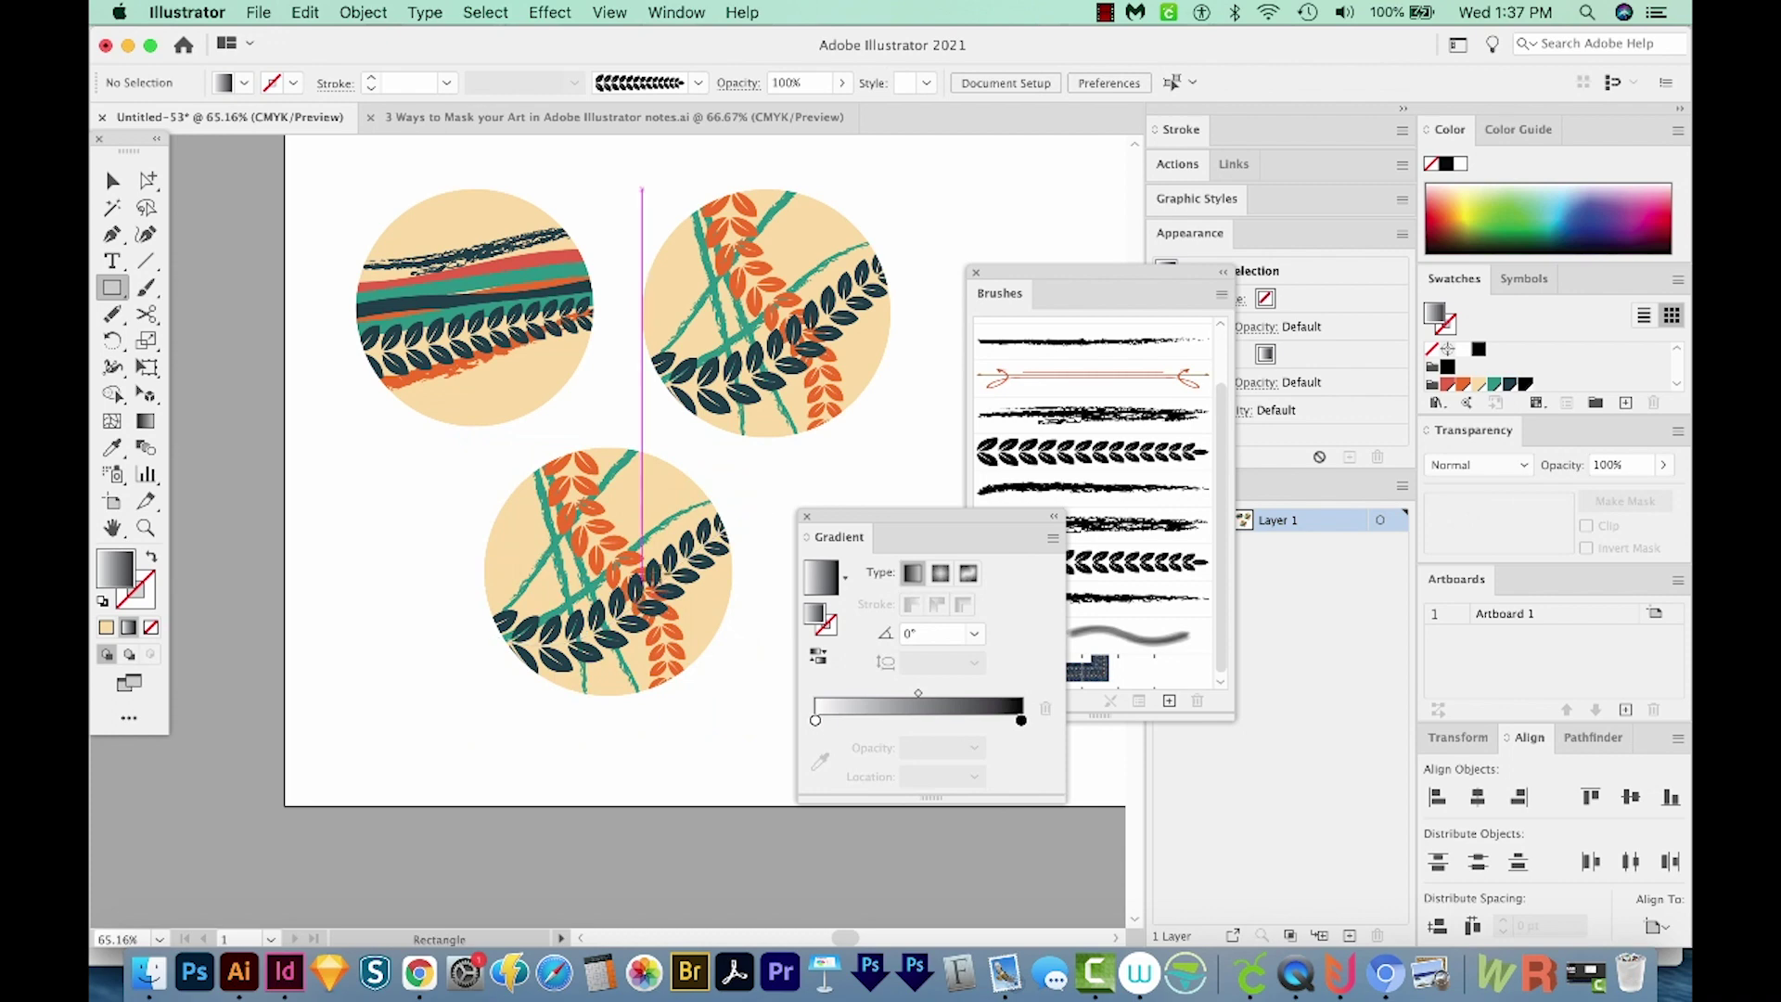
# Step: Apply Make Mask to the lower leaf circle in Transparency and enter mask editing
pyautogui.press('v')
pyautogui.moveTo(642, 571); pyautogui.dragTo(488, 690)
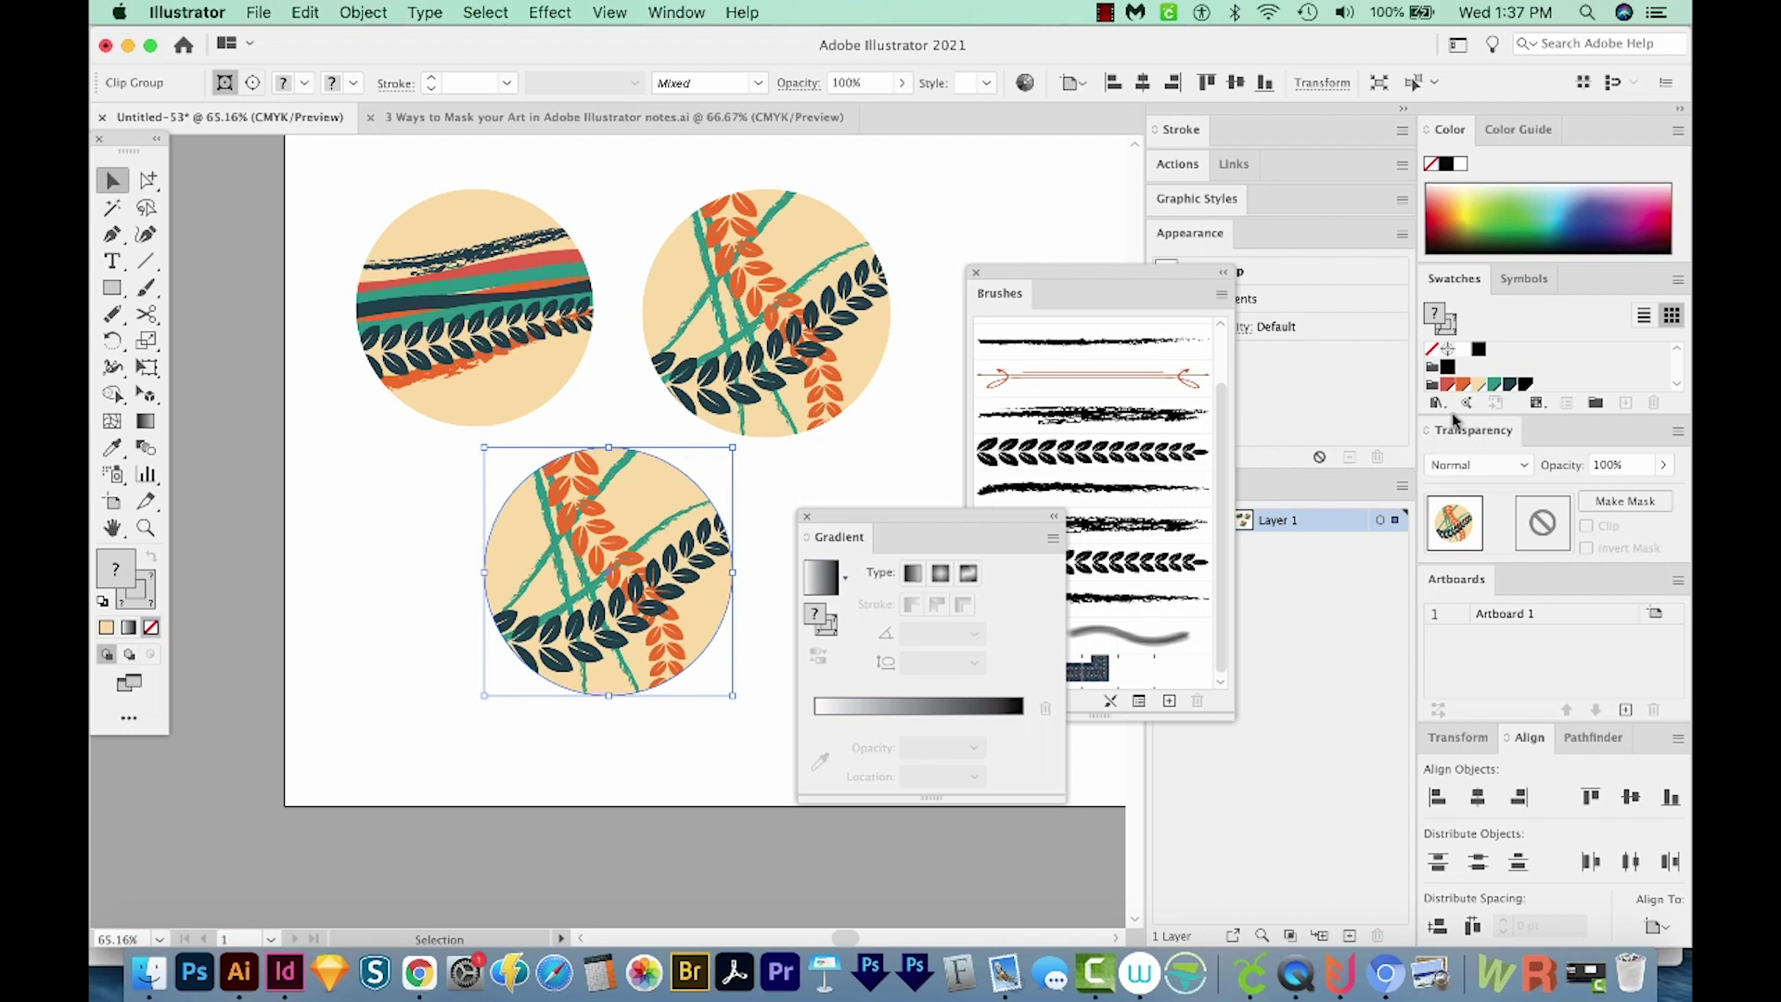
pyautogui.click(675, 13)
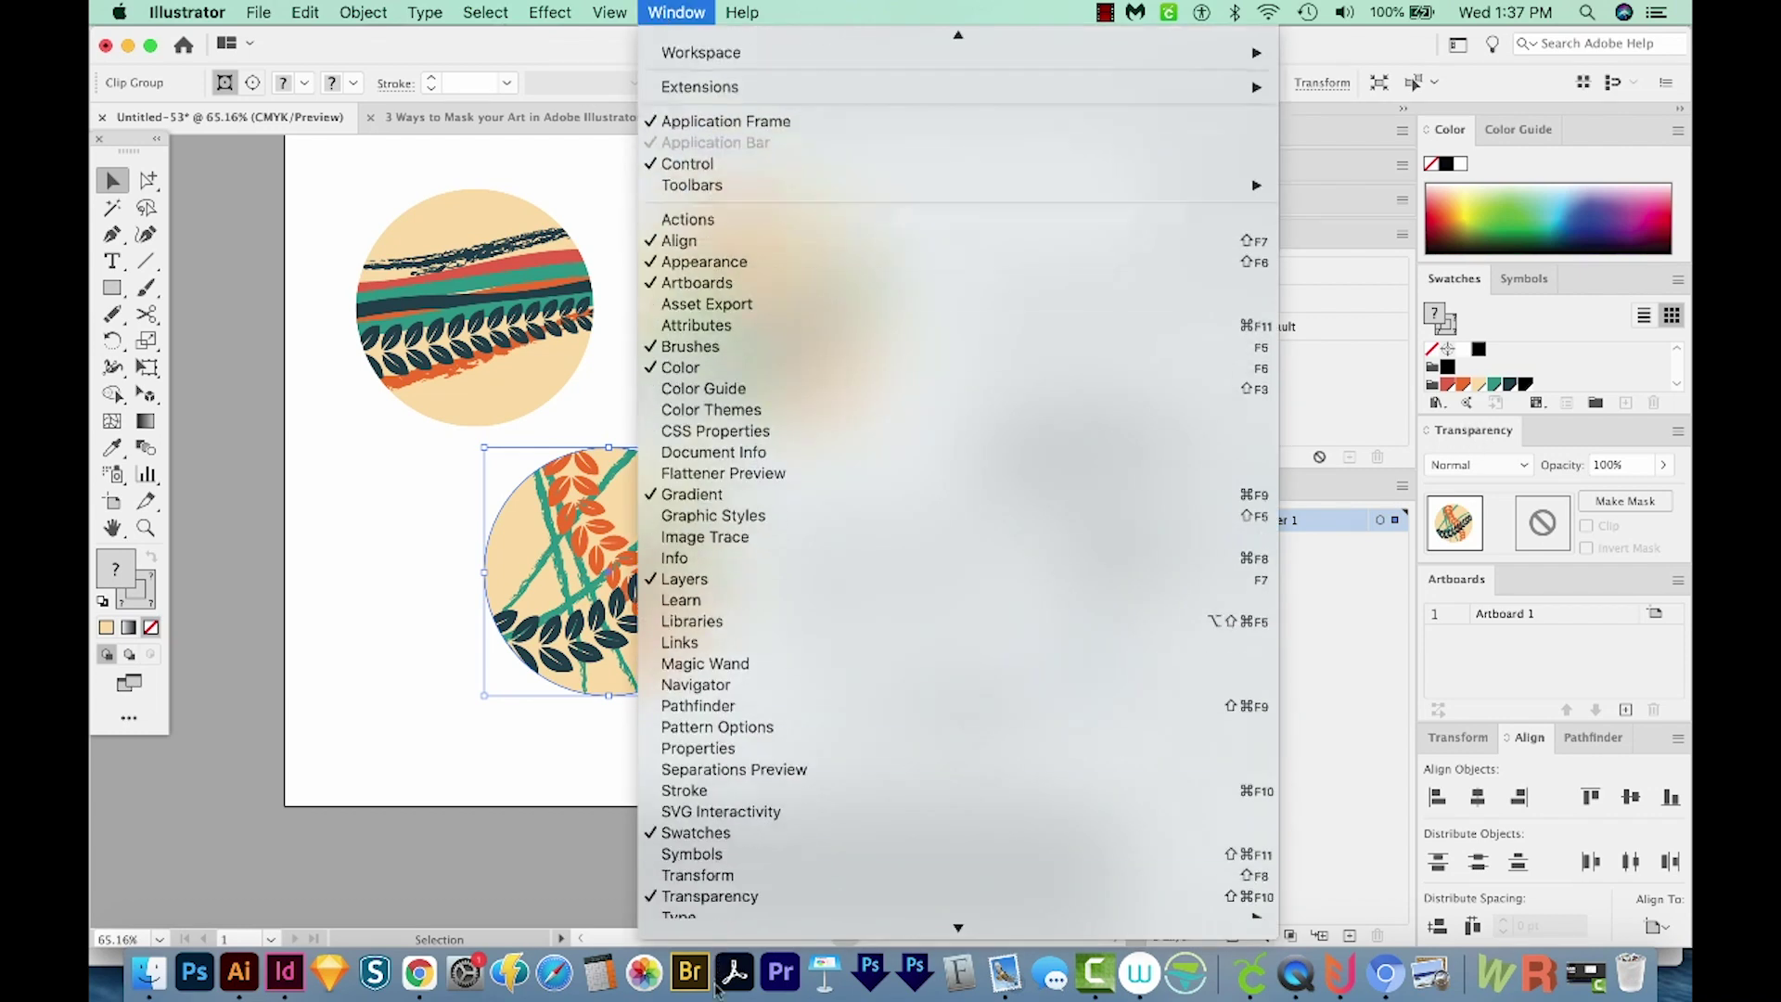
pyautogui.click(1484, 436)
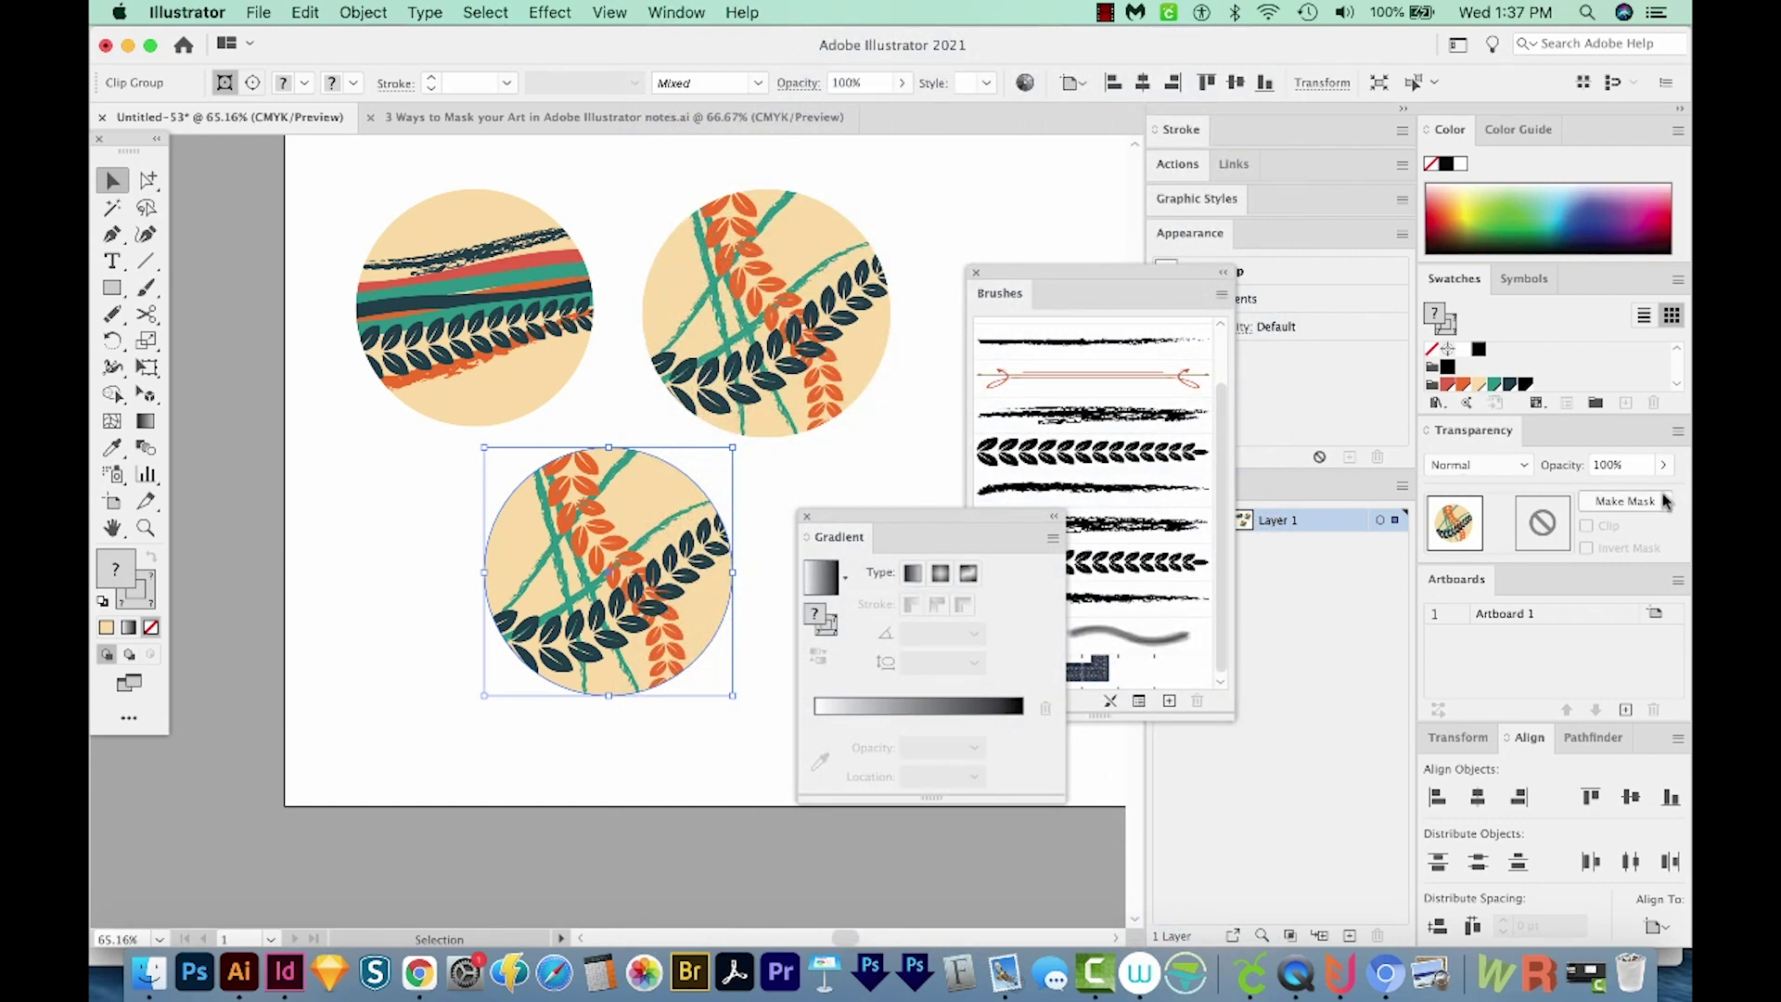
pyautogui.click(1624, 501)
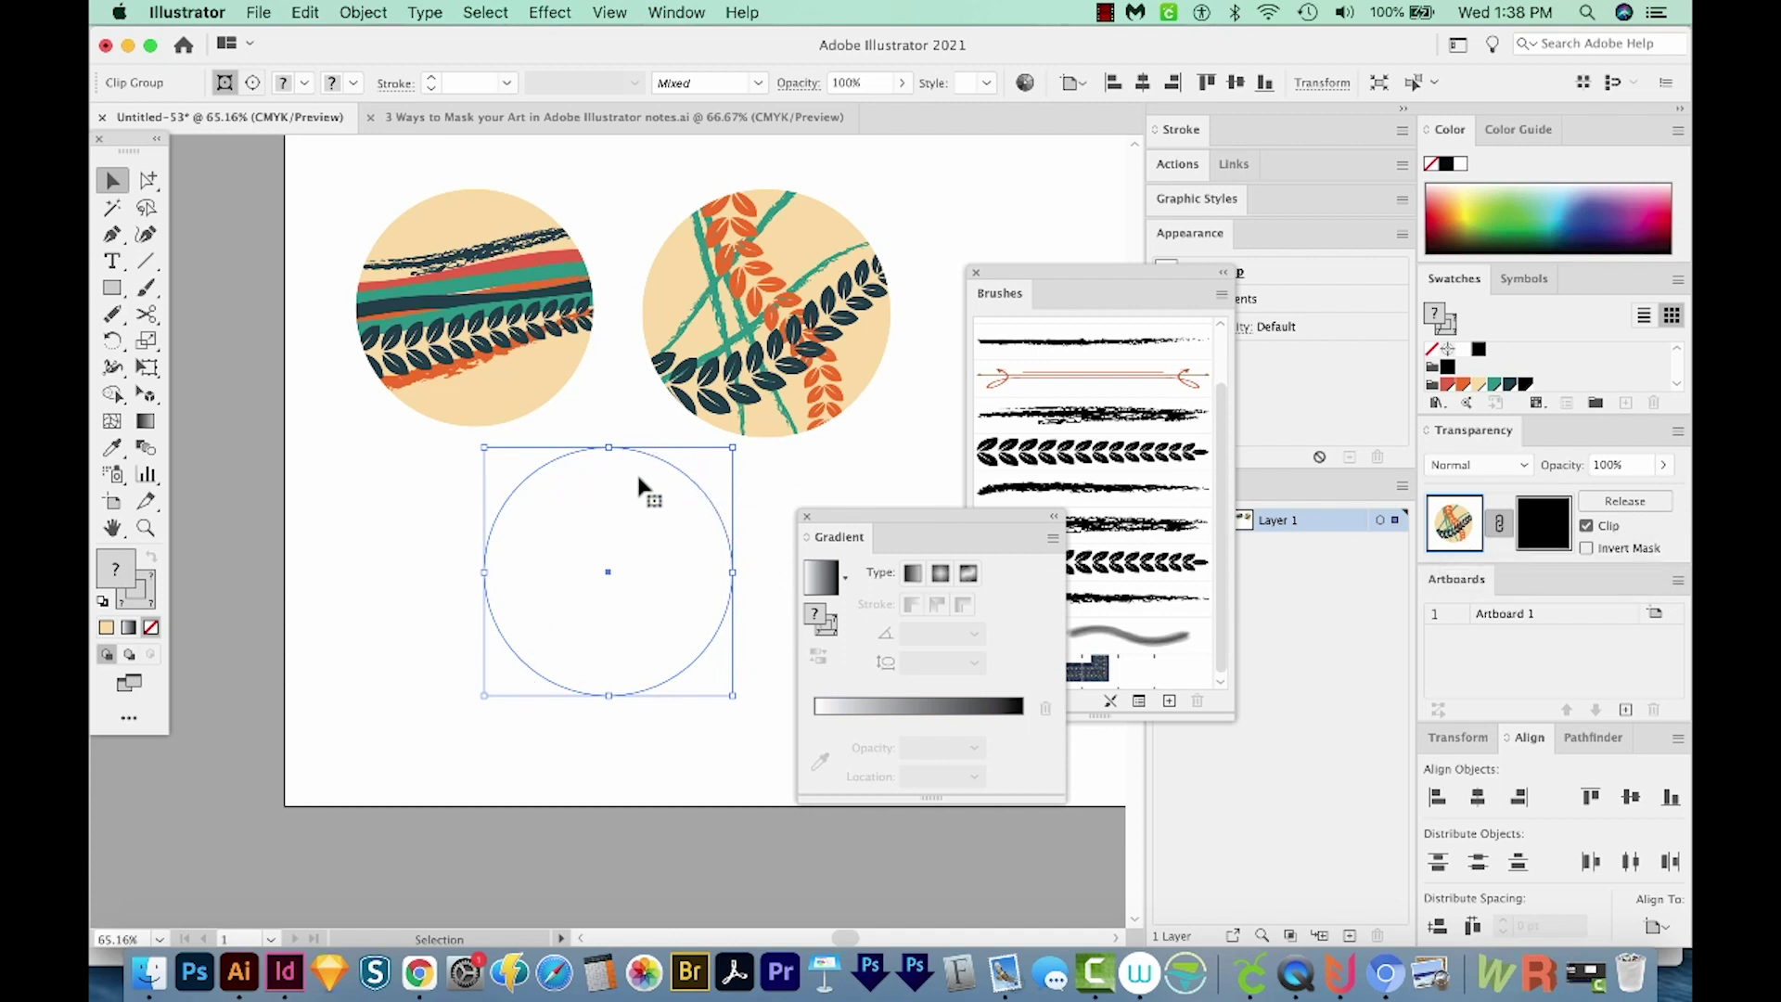
pyautogui.click(1542, 532)
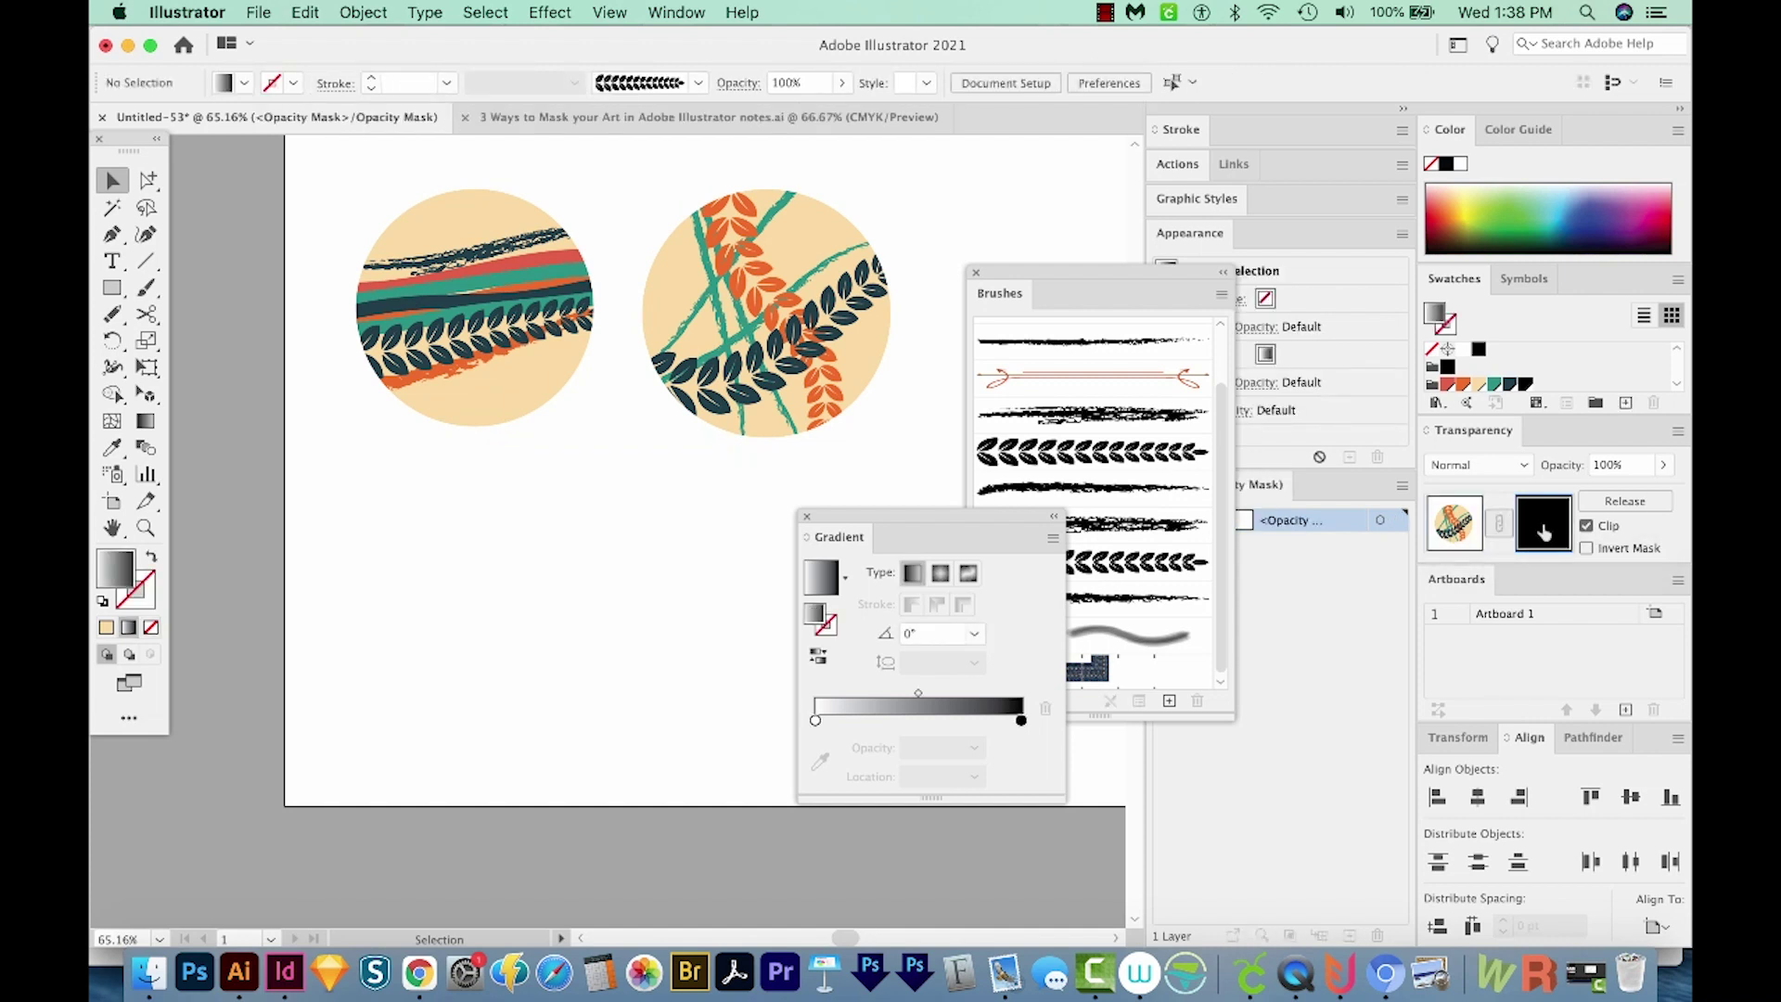
# Step: Paste the gradient rectangle into the opacity mask, then return to the artwork
pyautogui.press('super+f')
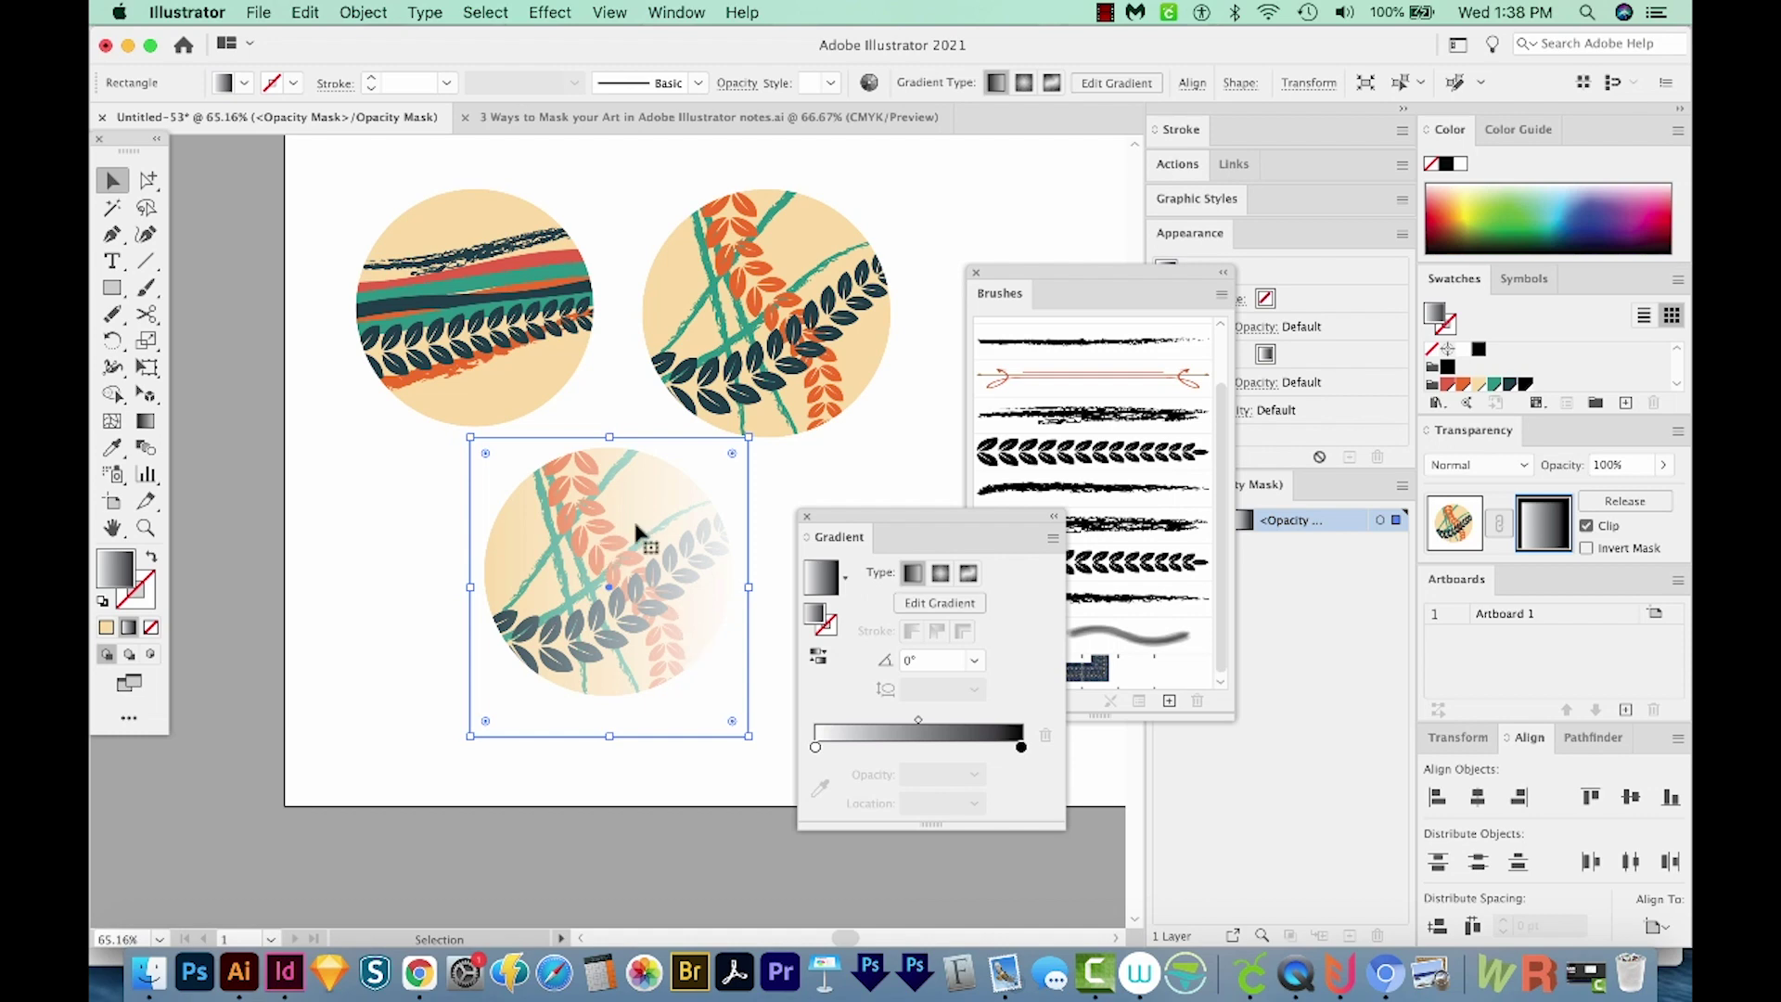
pyautogui.hscroll(5, 699, 662)
pyautogui.scroll(-3, 699, 663)
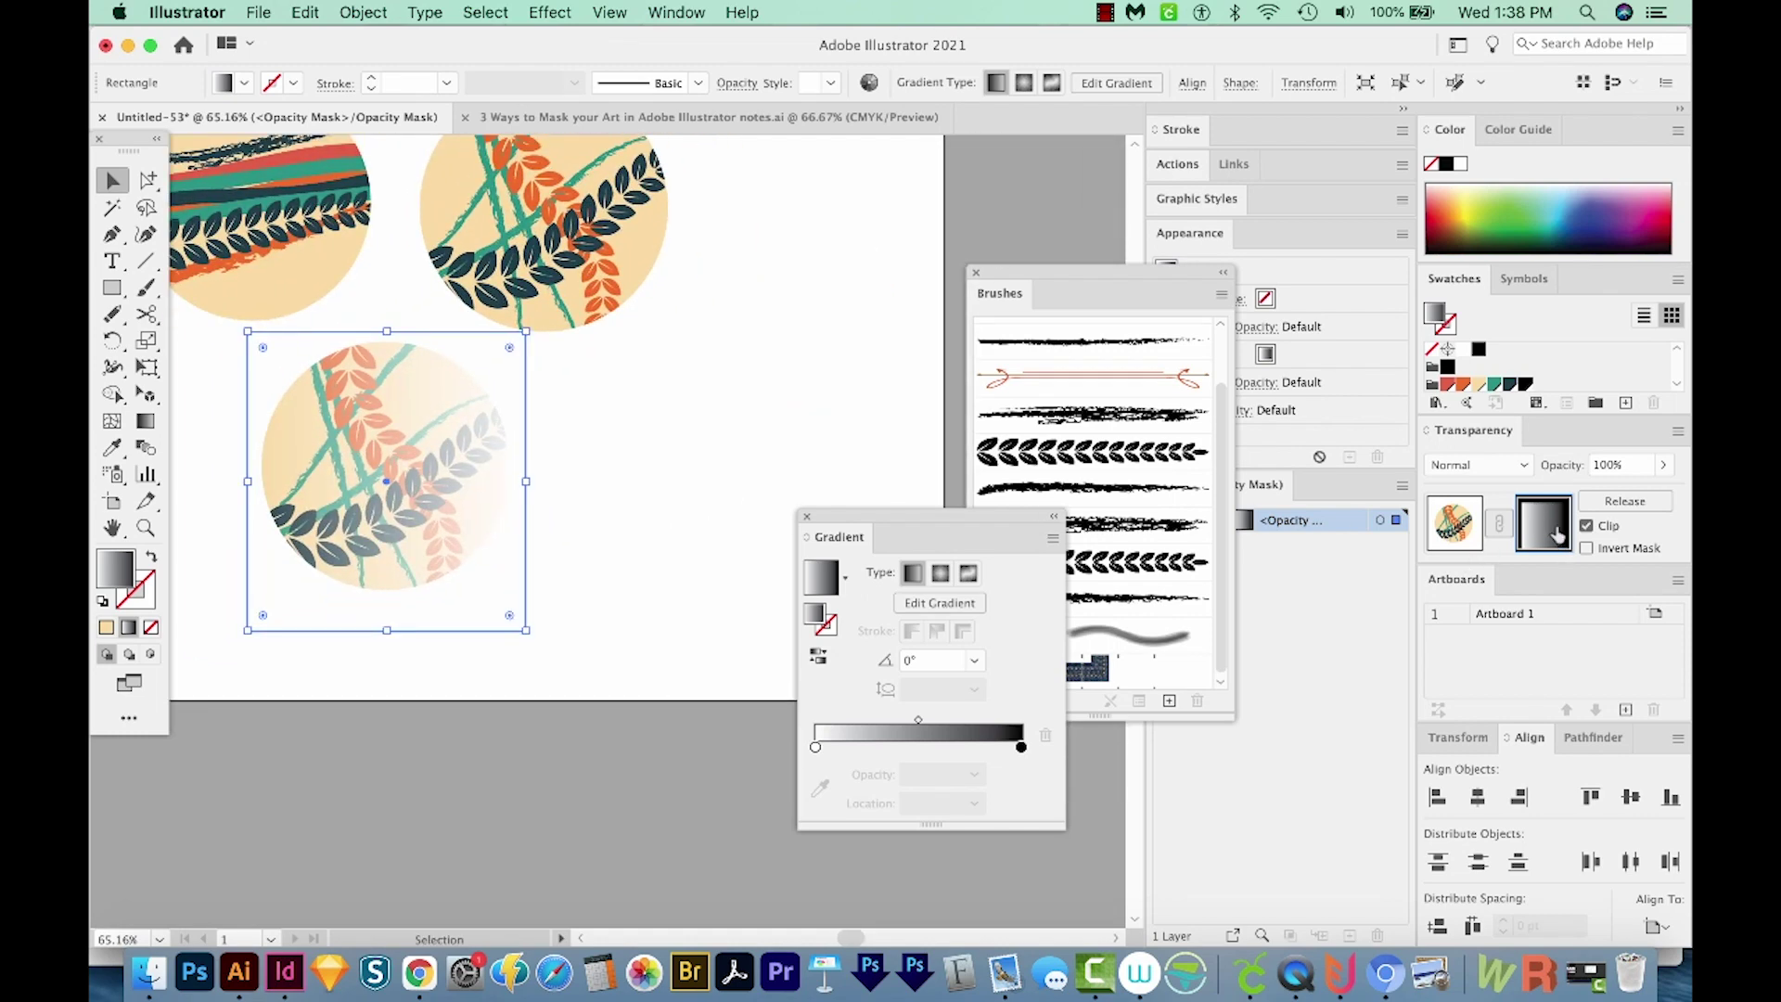
pyautogui.click(553, 248)
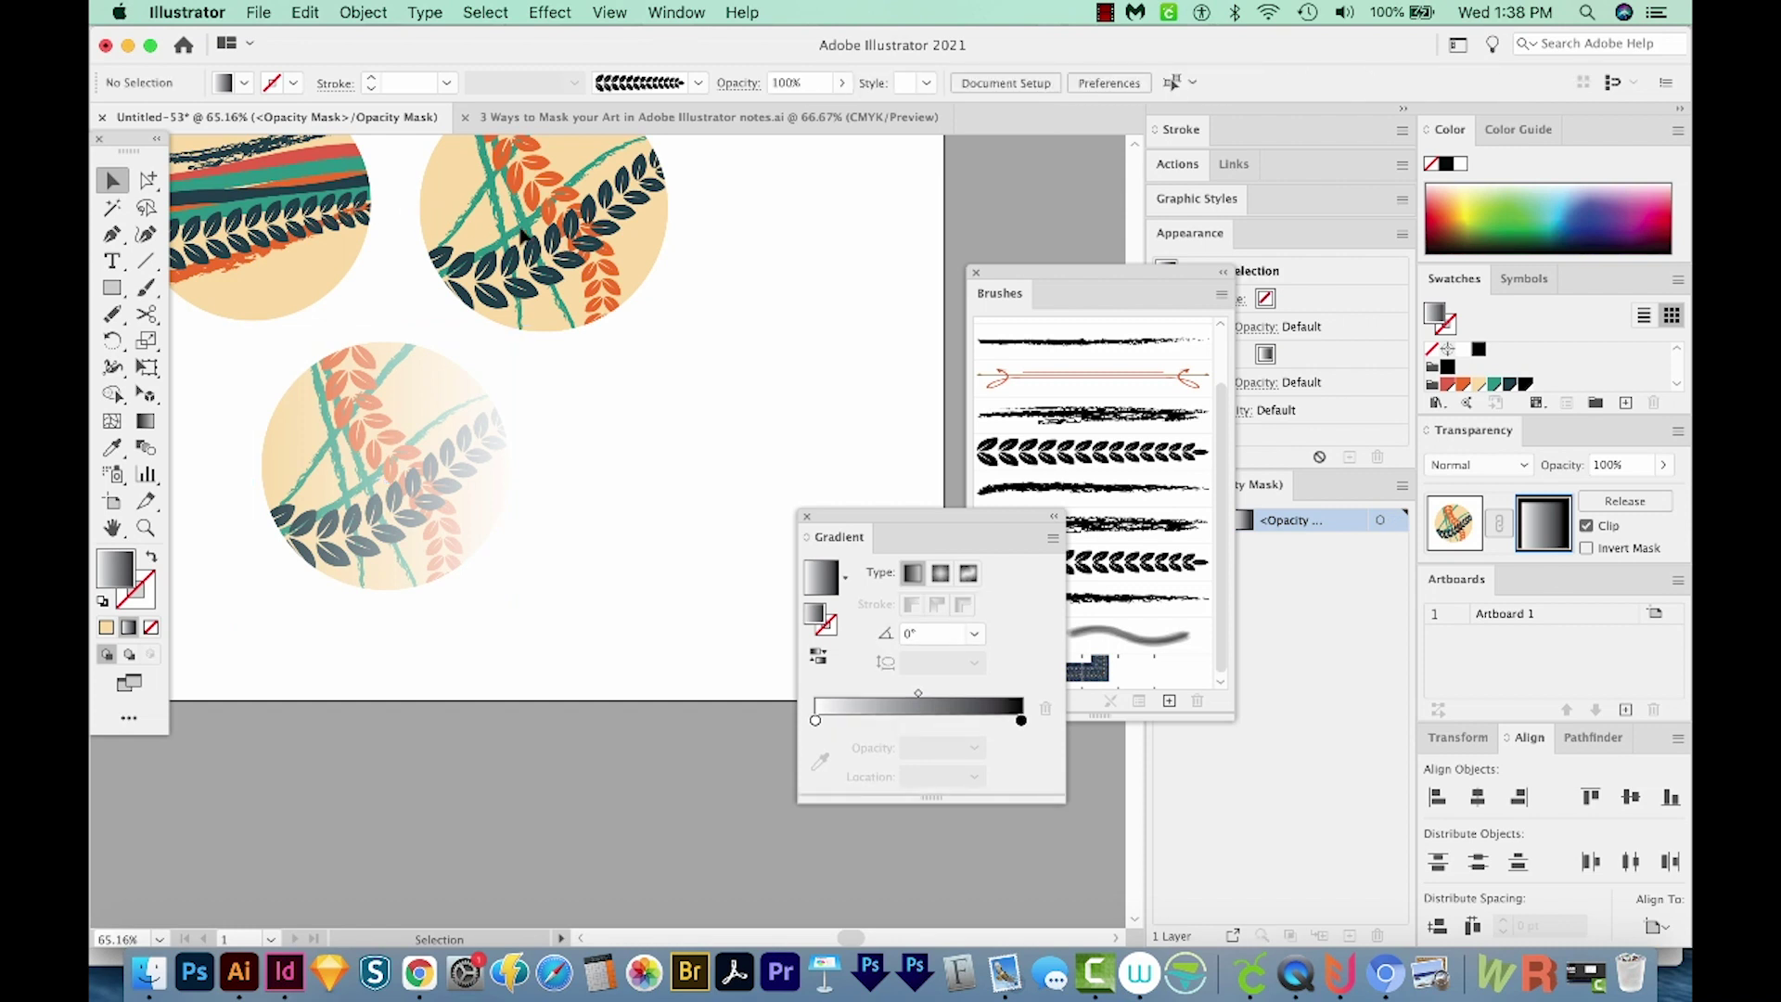
pyautogui.click(394, 410)
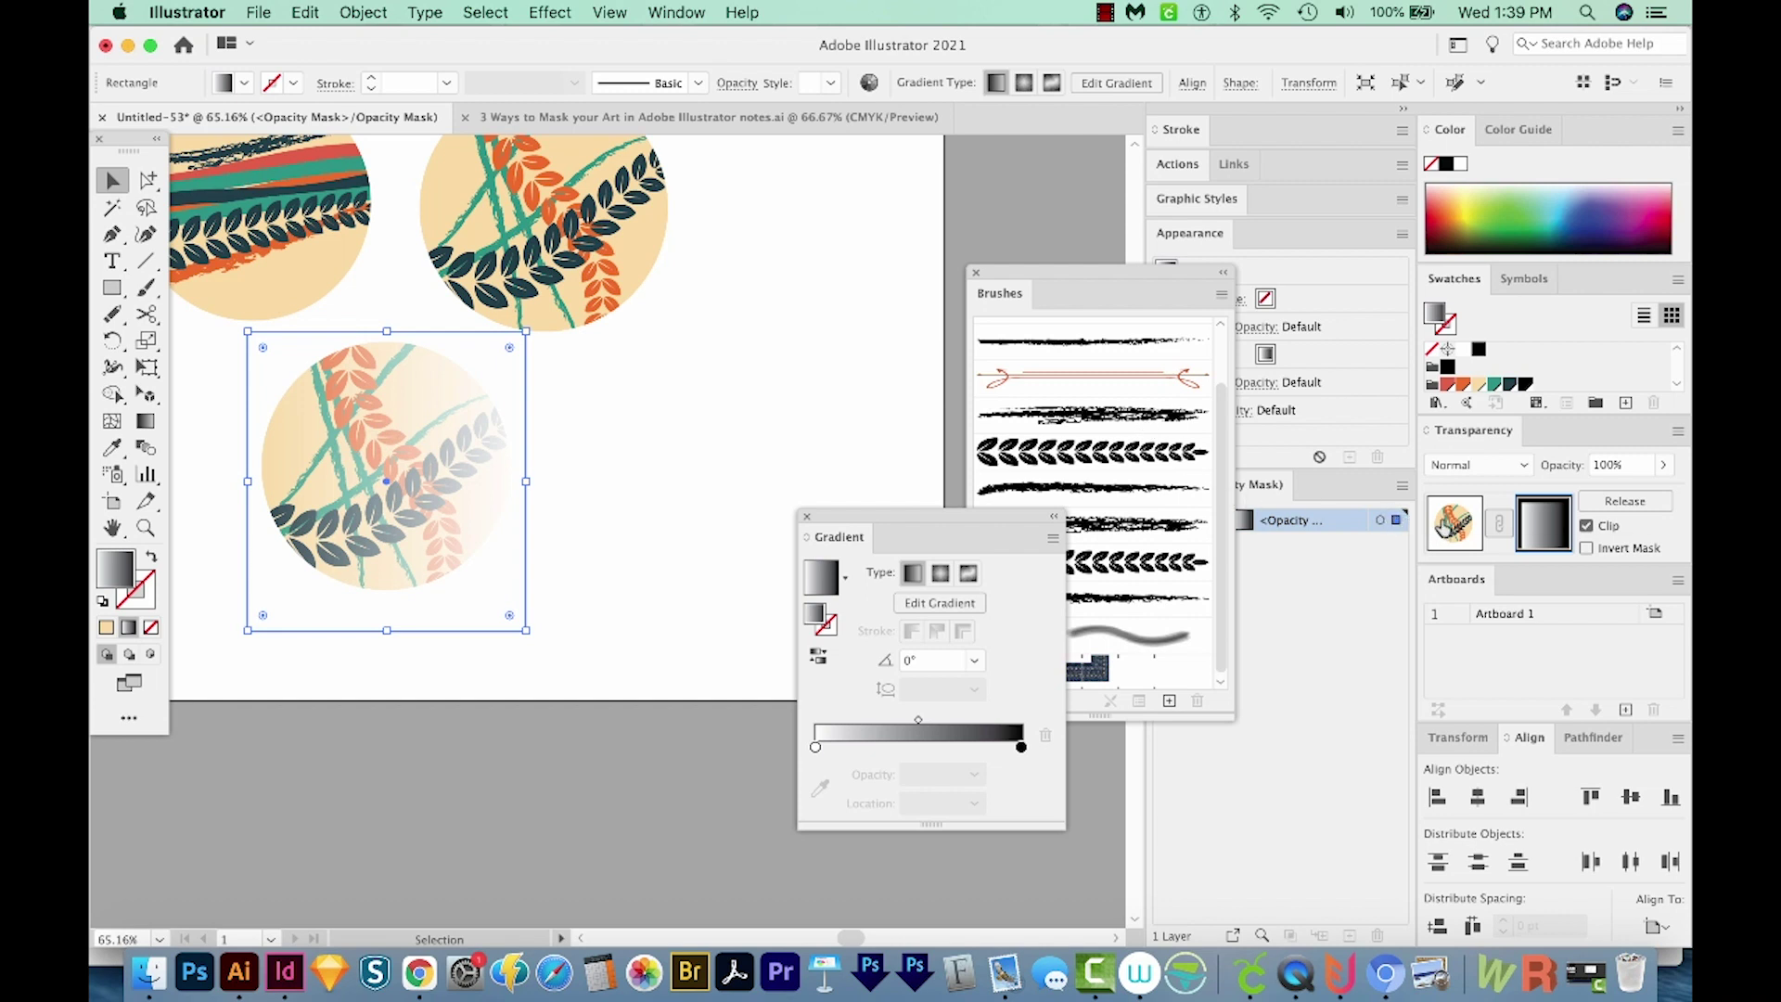
pyautogui.click(1454, 525)
# Step: Reposition the faded circle and bring all circles back into view
pyautogui.click(537, 676)
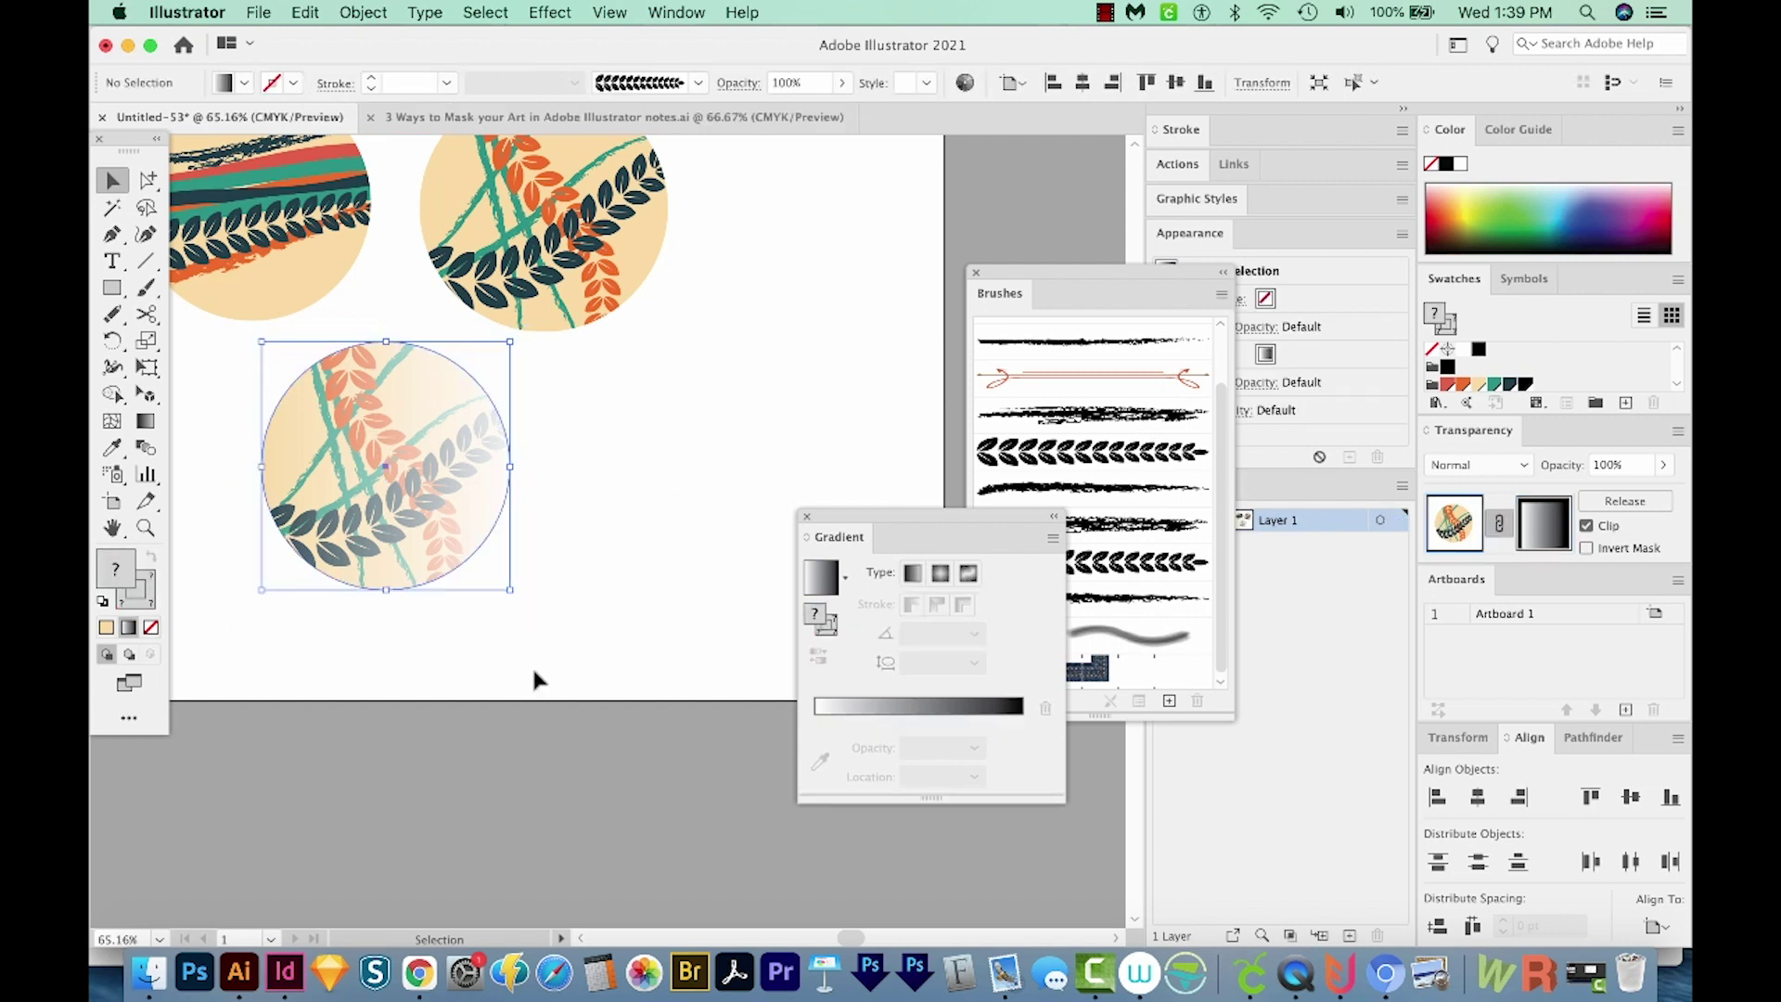
pyautogui.moveTo(357, 478); pyautogui.dragTo(946, 313)
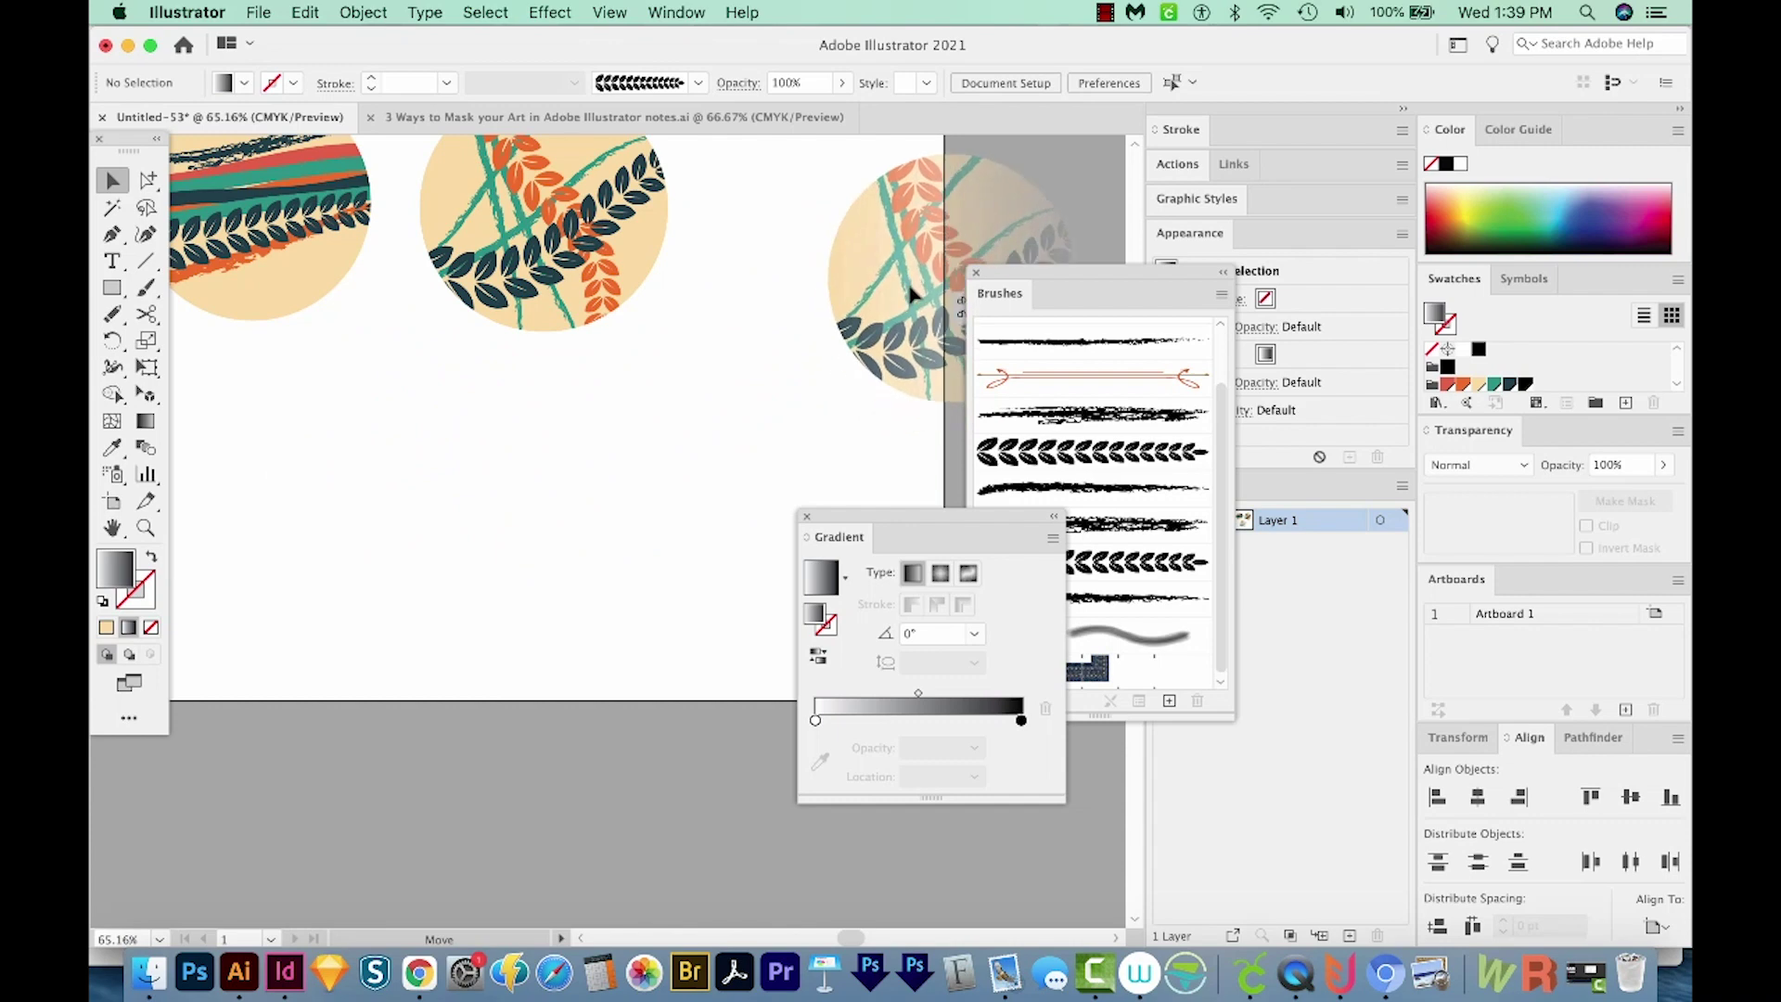
pyautogui.moveTo(826, 445); pyautogui.dragTo(505, 565)
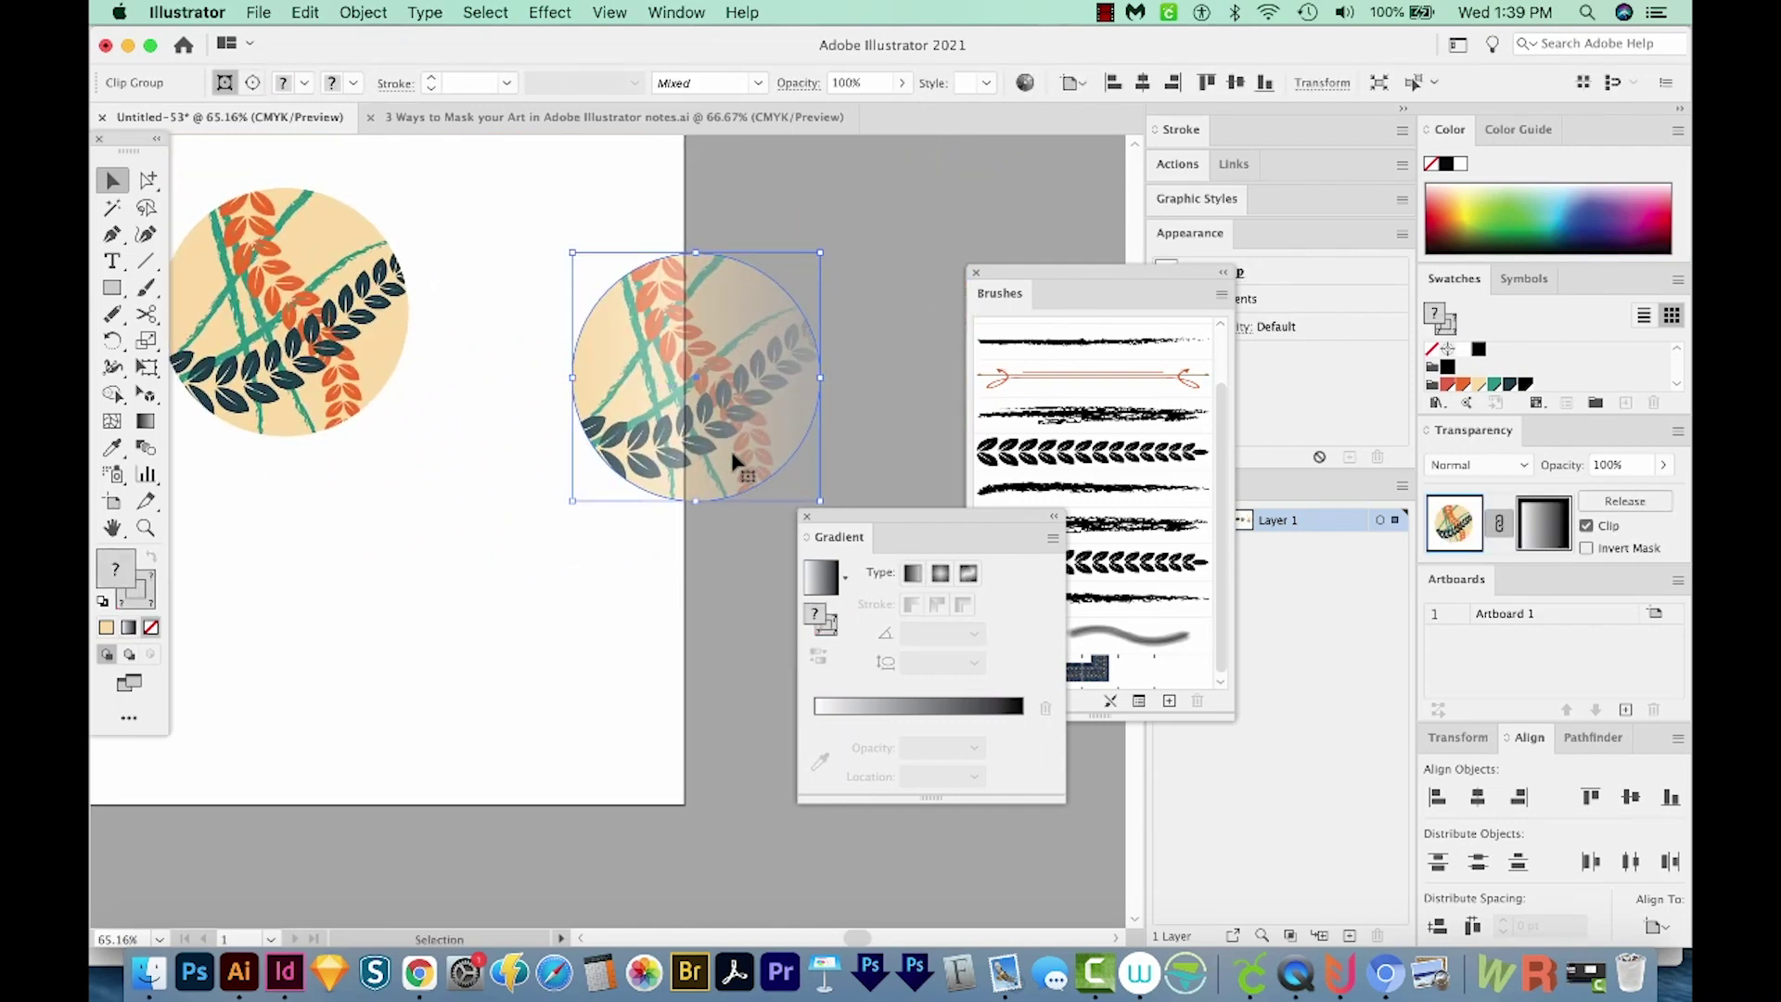
pyautogui.moveTo(665, 376)
pyautogui.mouseDown()
pyautogui.moveTo(498, 491)
pyautogui.moveTo(480, 475)
pyautogui.mouseUp()
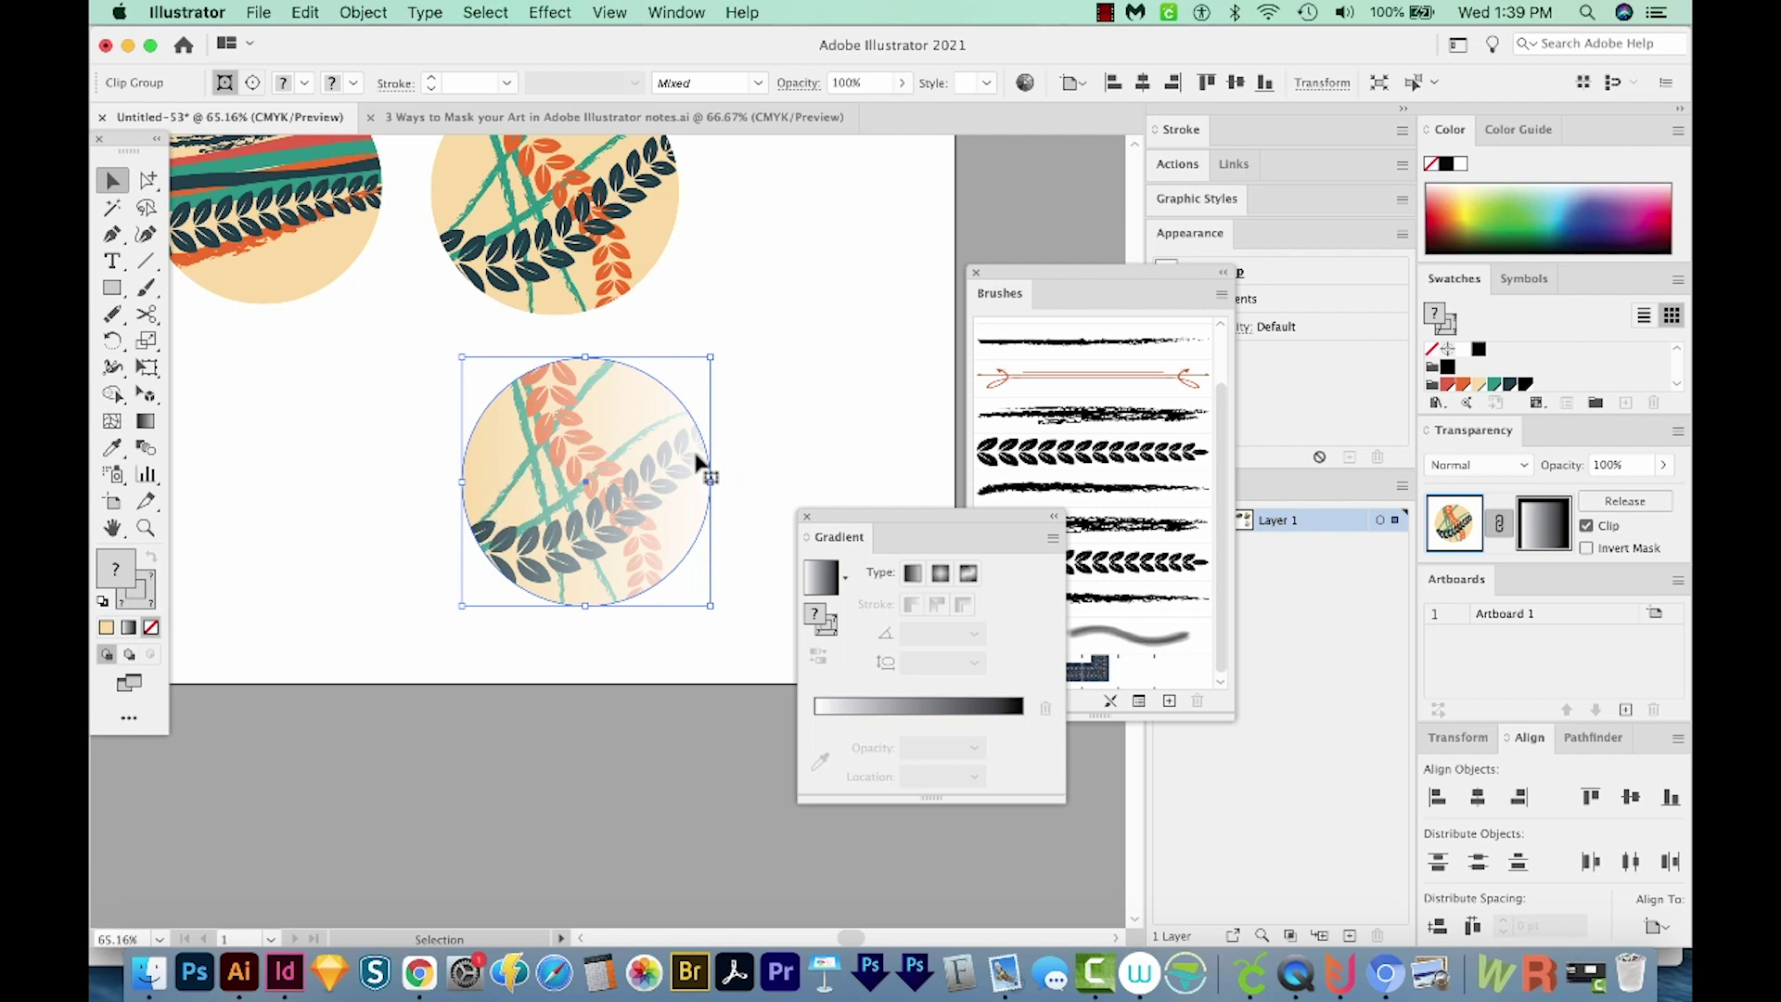
# Step: Add a black stop near 79% and a white stop near 23% to the mask gradient
pyautogui.click(1545, 526)
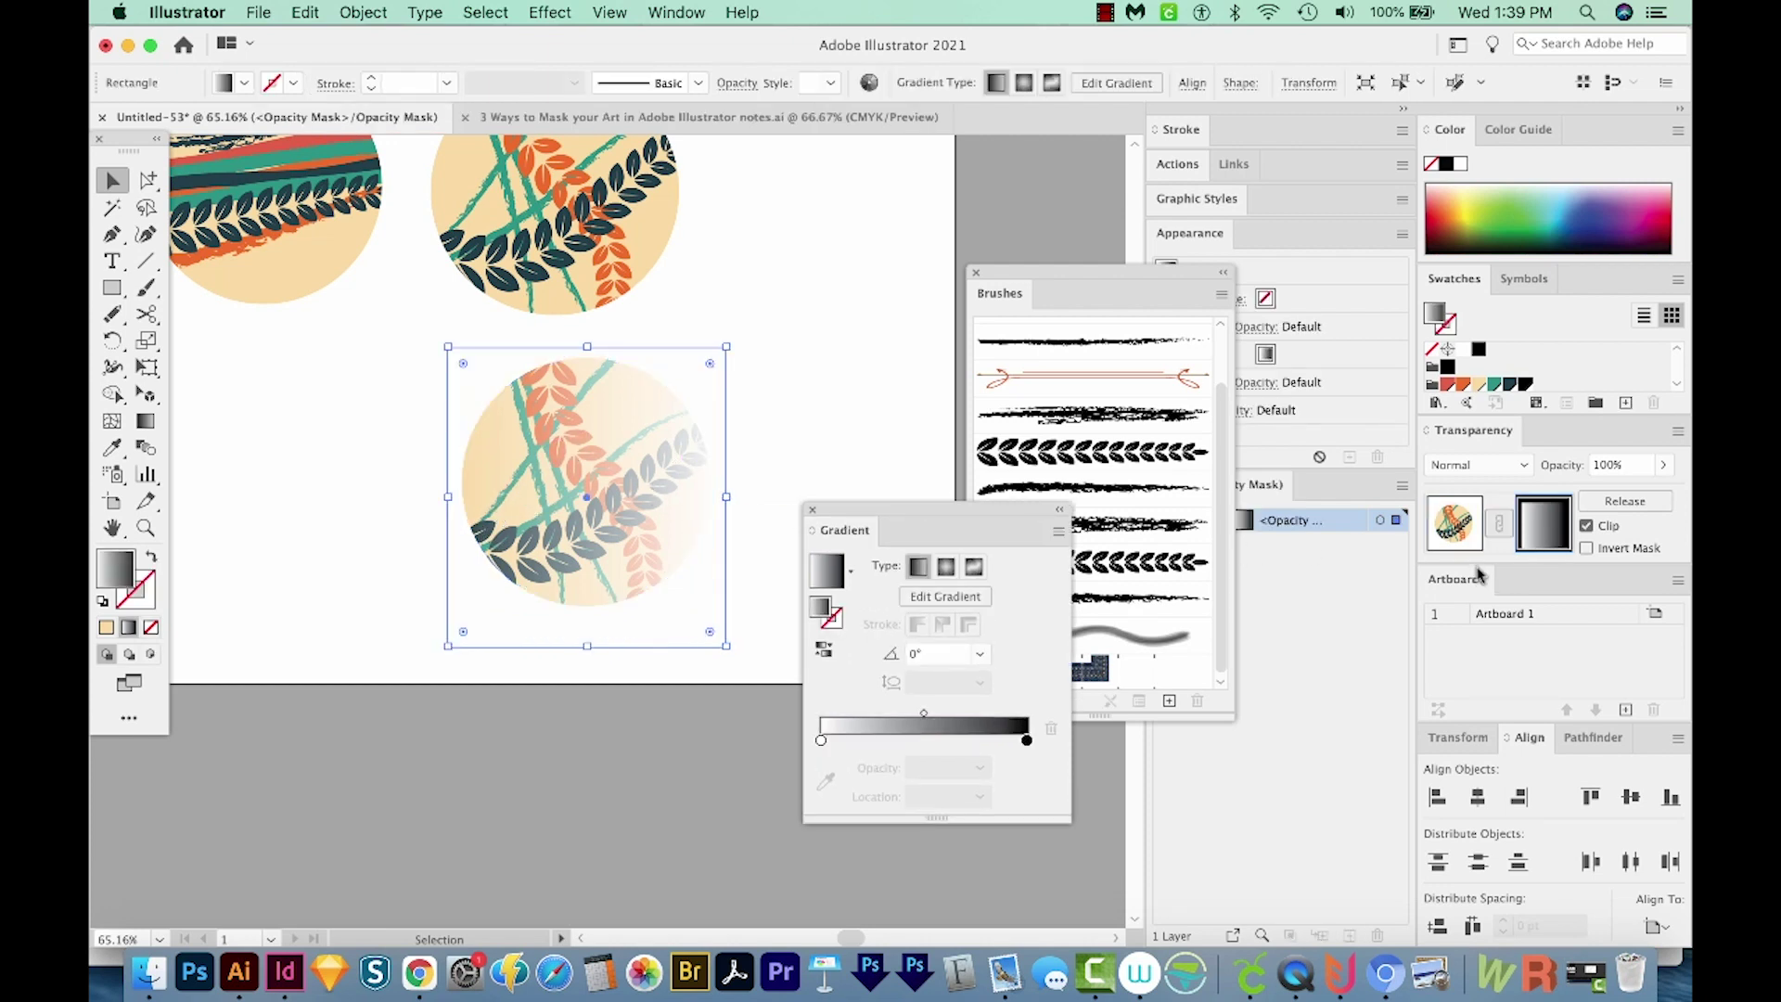
pyautogui.moveTo(948, 512); pyautogui.dragTo(944, 472)
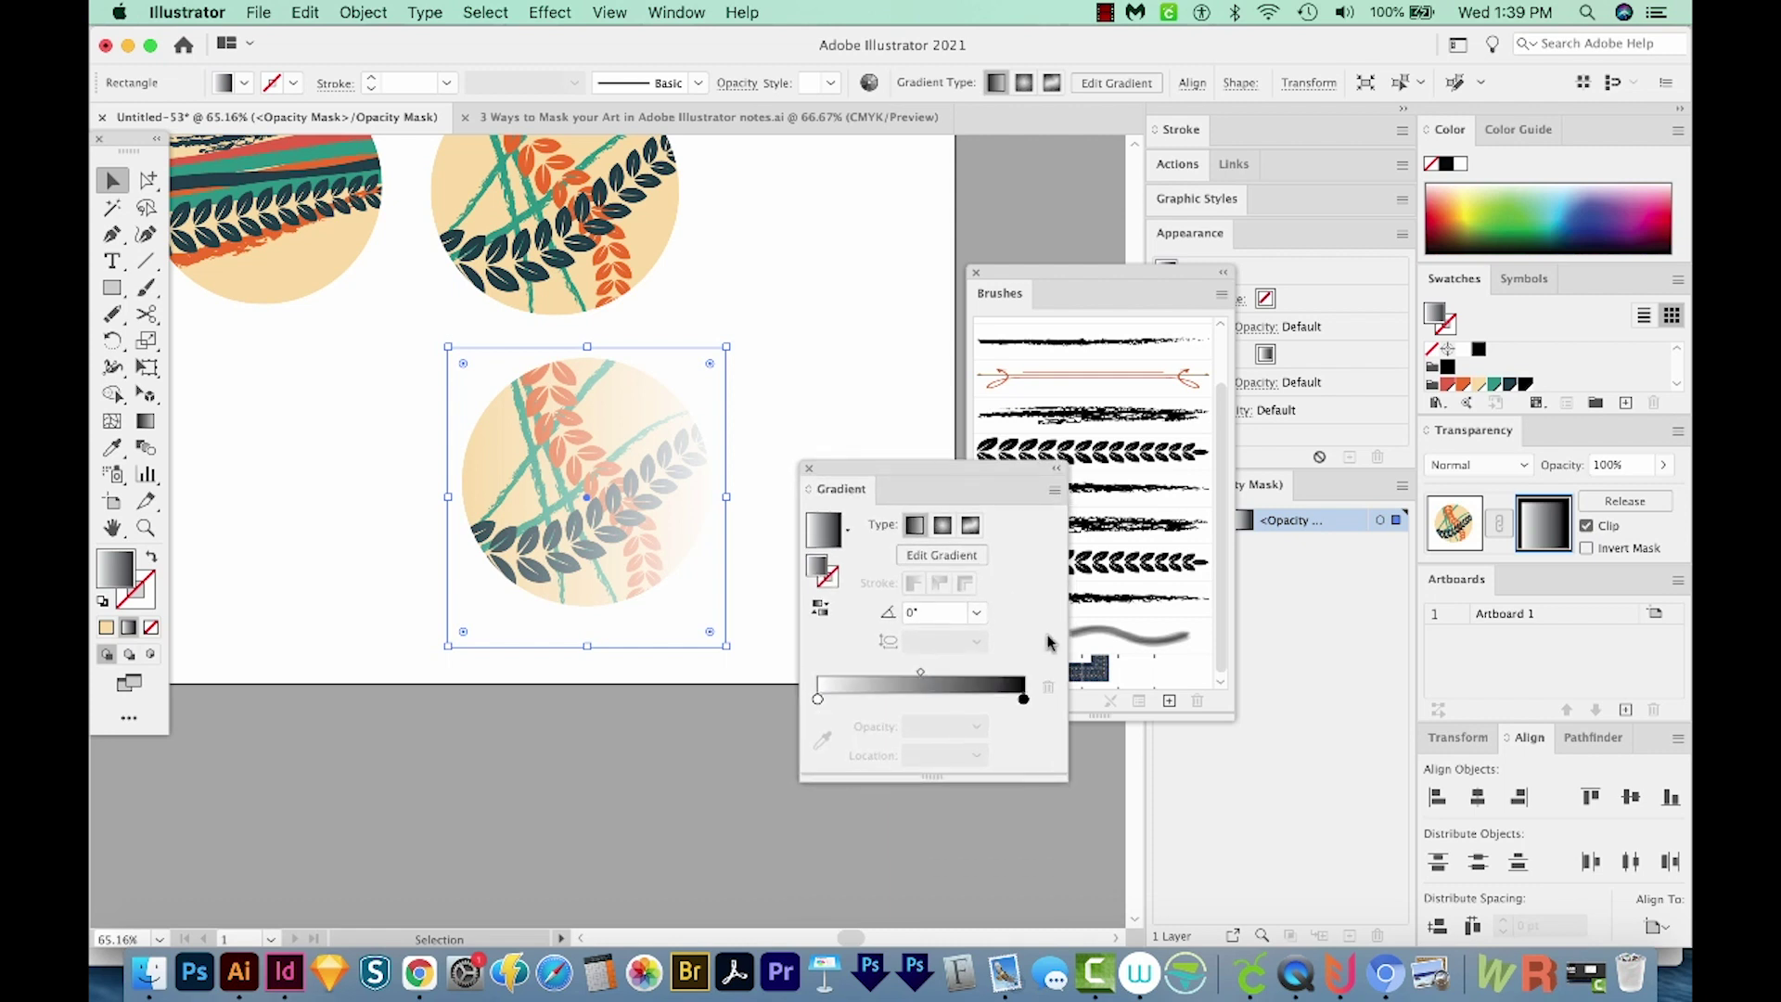
pyautogui.moveTo(1021, 701); pyautogui.dragTo(981, 703)
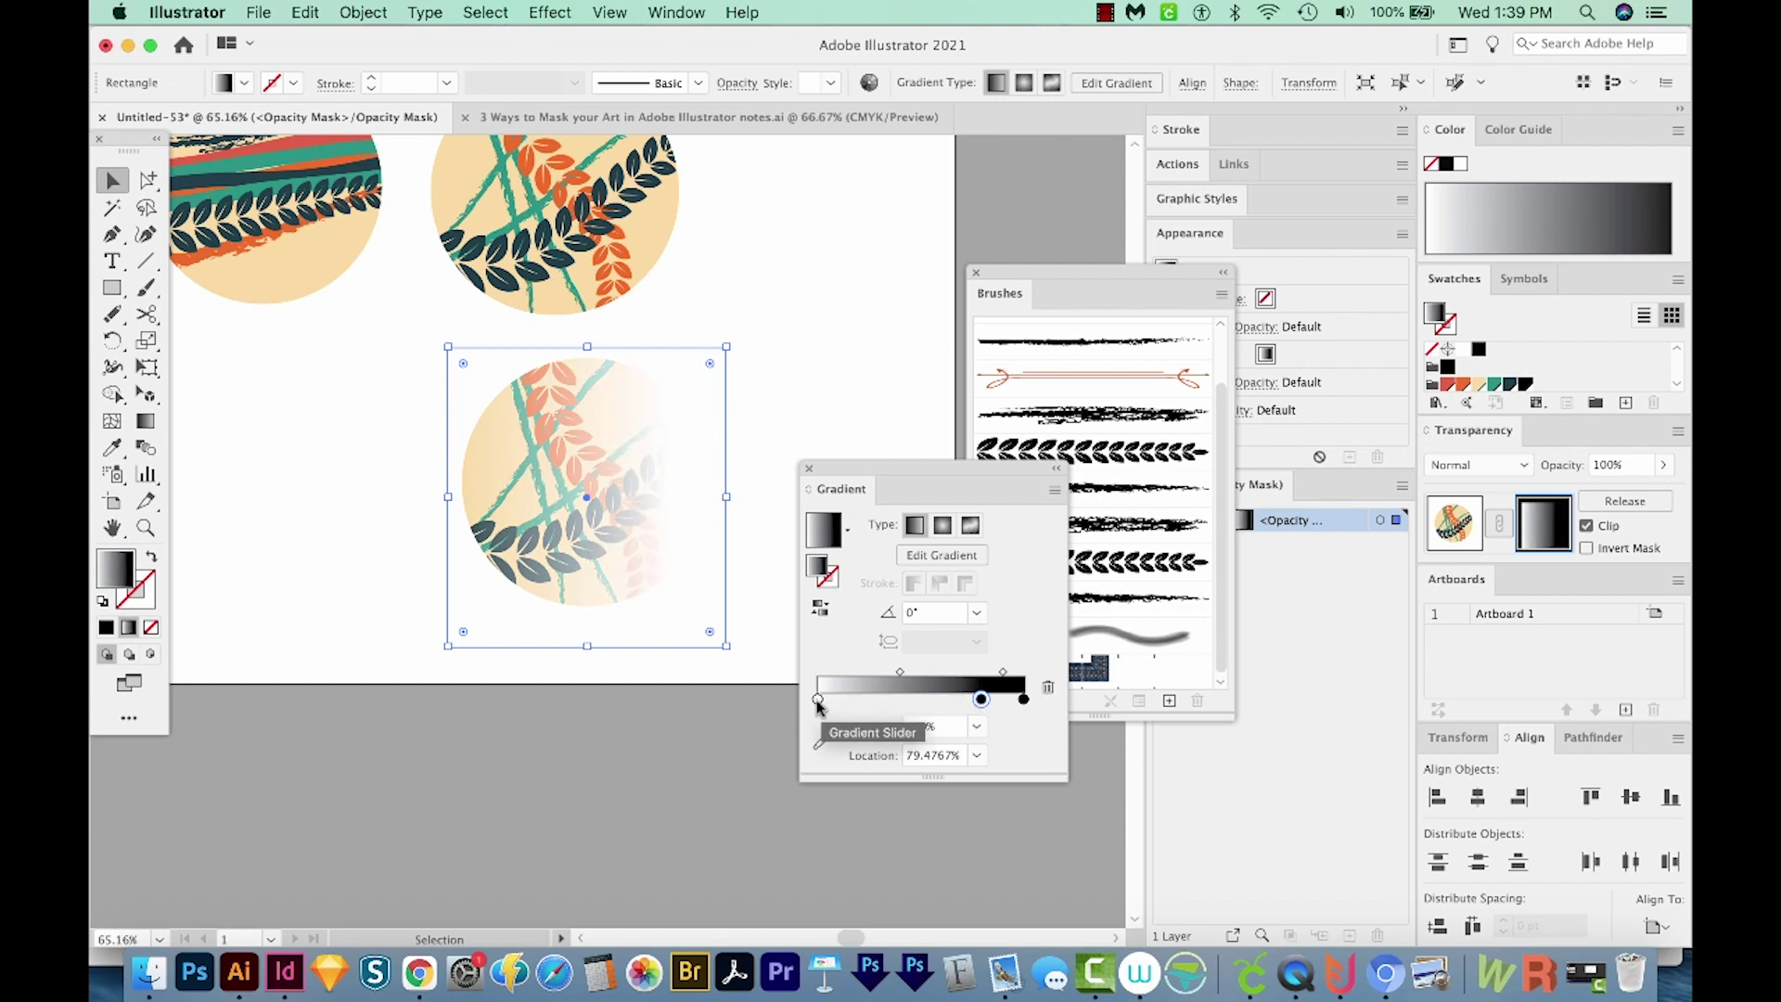
pyautogui.moveTo(816, 702); pyautogui.dragTo(864, 707)
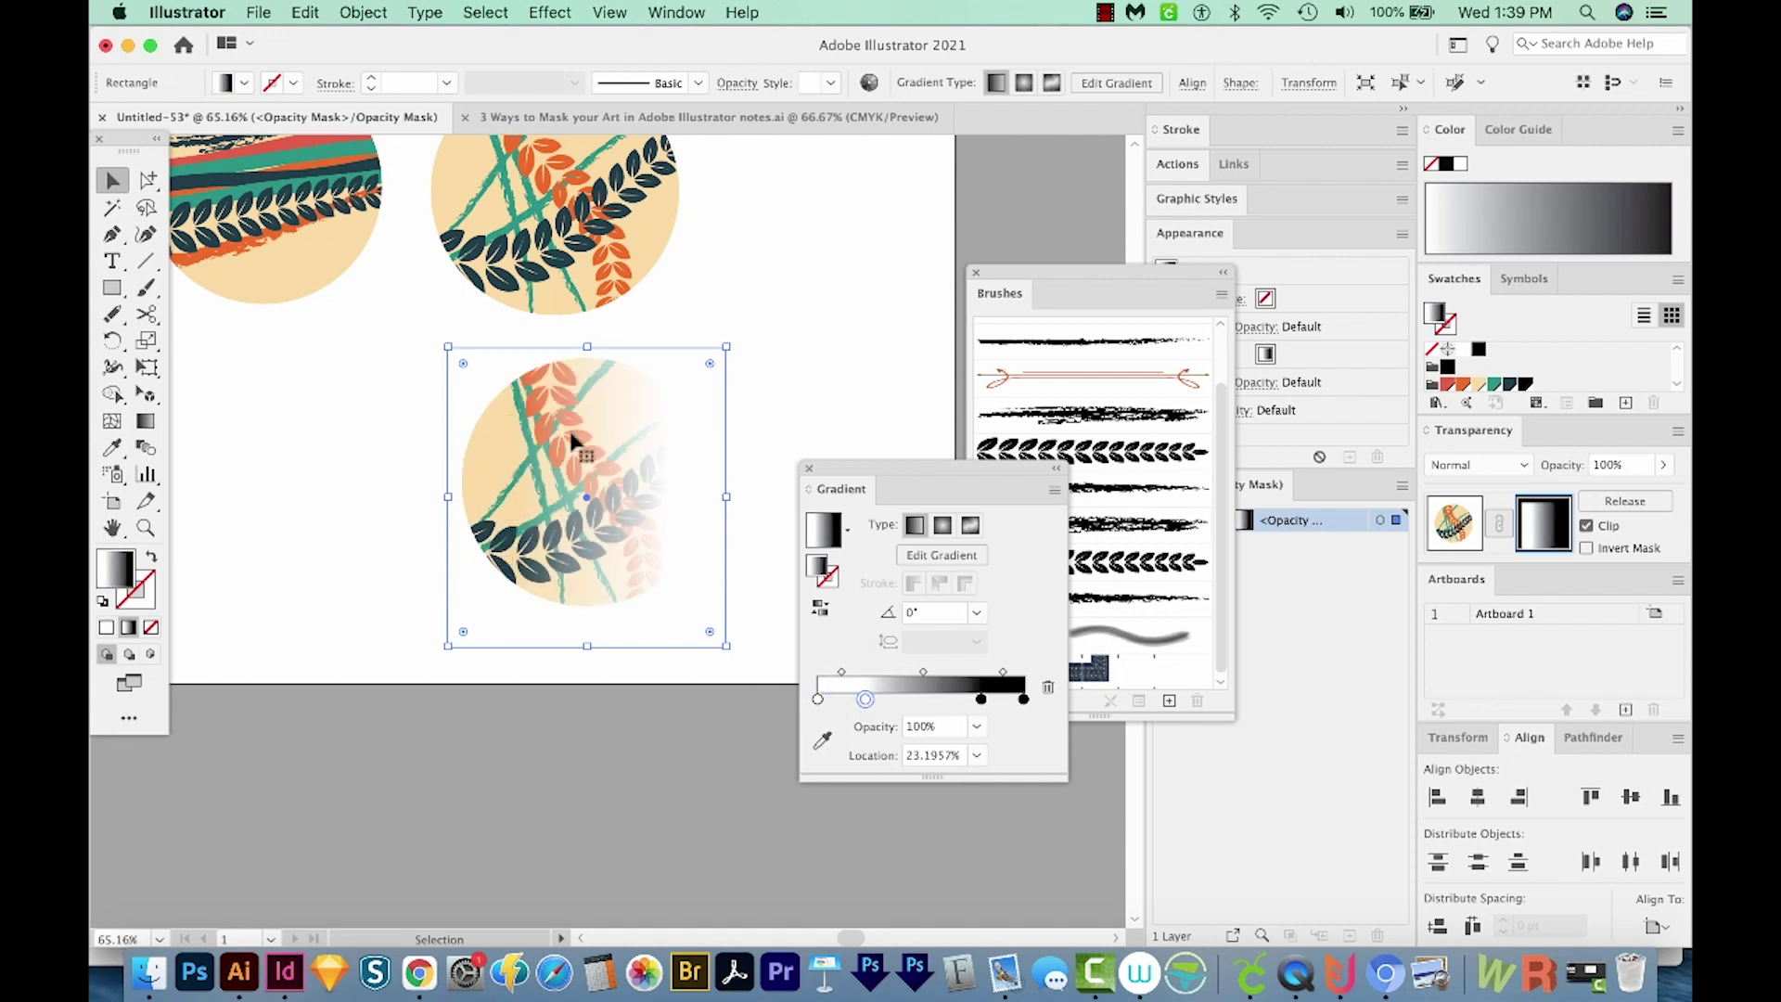
pyautogui.click(1447, 536)
pyautogui.click(1535, 535)
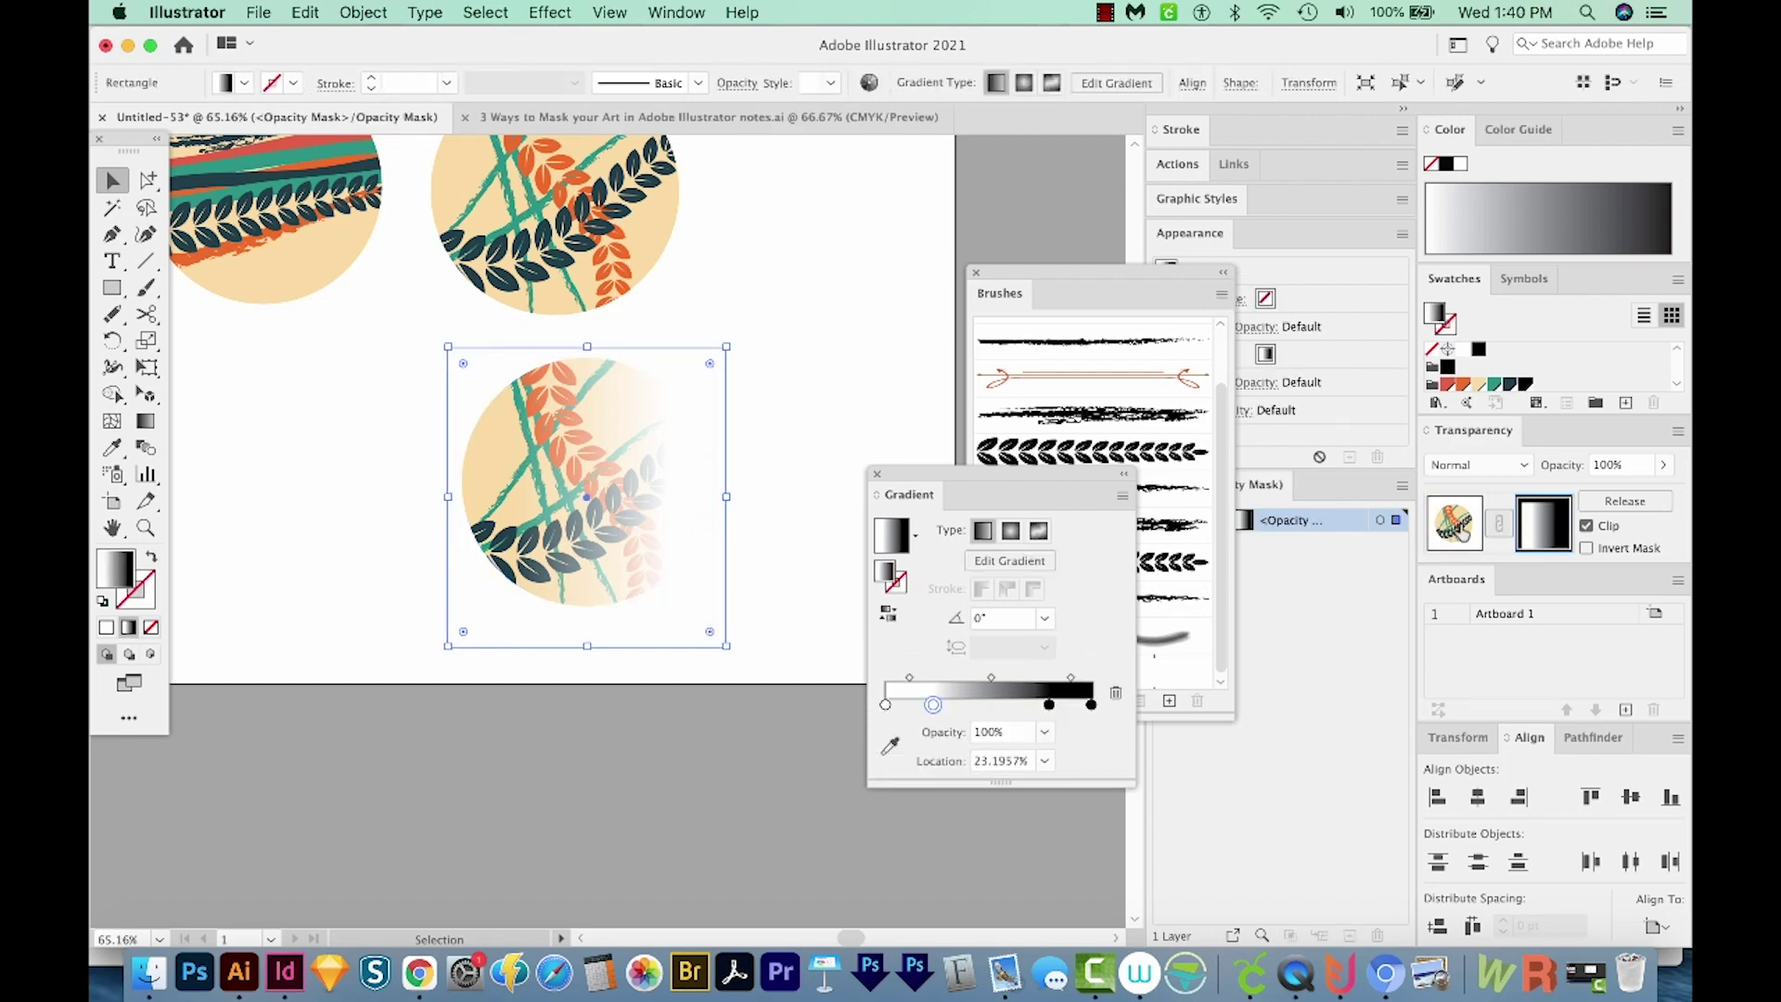
pyautogui.click(1454, 526)
pyautogui.moveTo(611, 511)
pyautogui.mouseDown()
pyautogui.moveTo(549, 567)
pyautogui.moveTo(784, 379)
pyautogui.moveTo(703, 401)
pyautogui.moveTo(704, 628)
pyautogui.mouseUp()
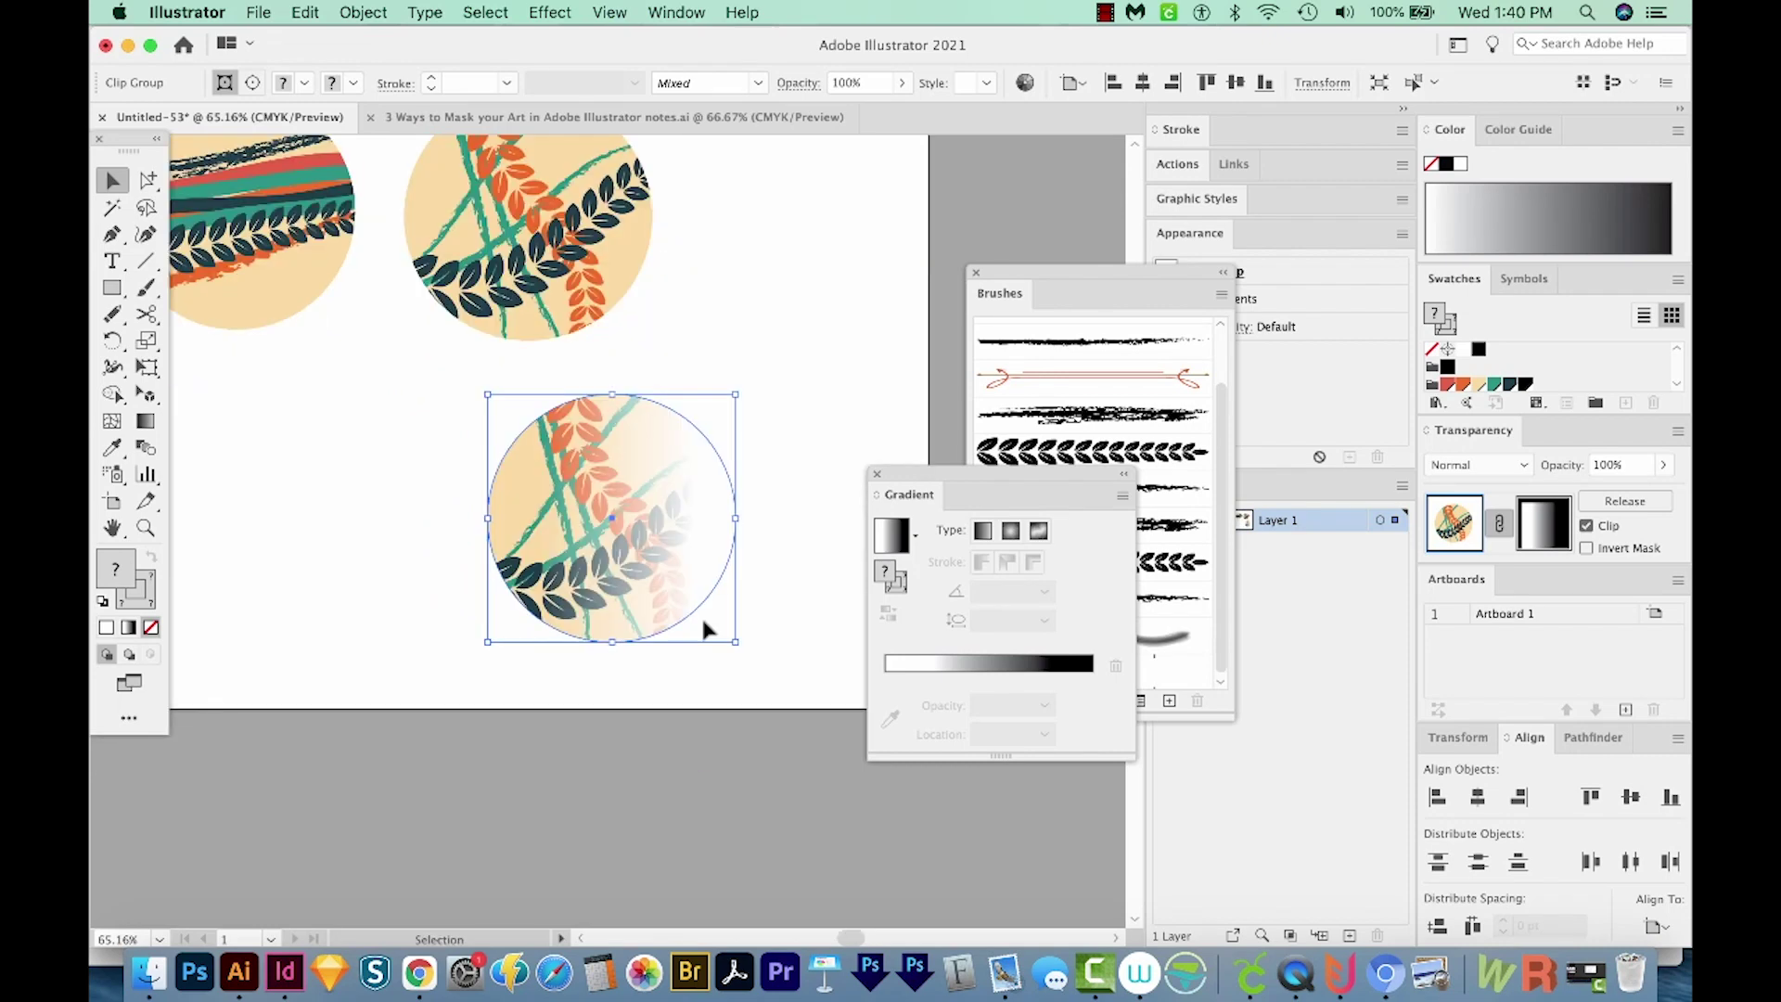
# Step: Release the opacity mask and shift the rectangle's gradient stop further right
pyautogui.click(1623, 501)
pyautogui.moveTo(703, 546)
pyautogui.mouseDown()
pyautogui.moveTo(692, 751)
pyautogui.moveTo(692, 508)
pyautogui.mouseUp()
pyautogui.click(814, 518)
pyautogui.click(649, 525)
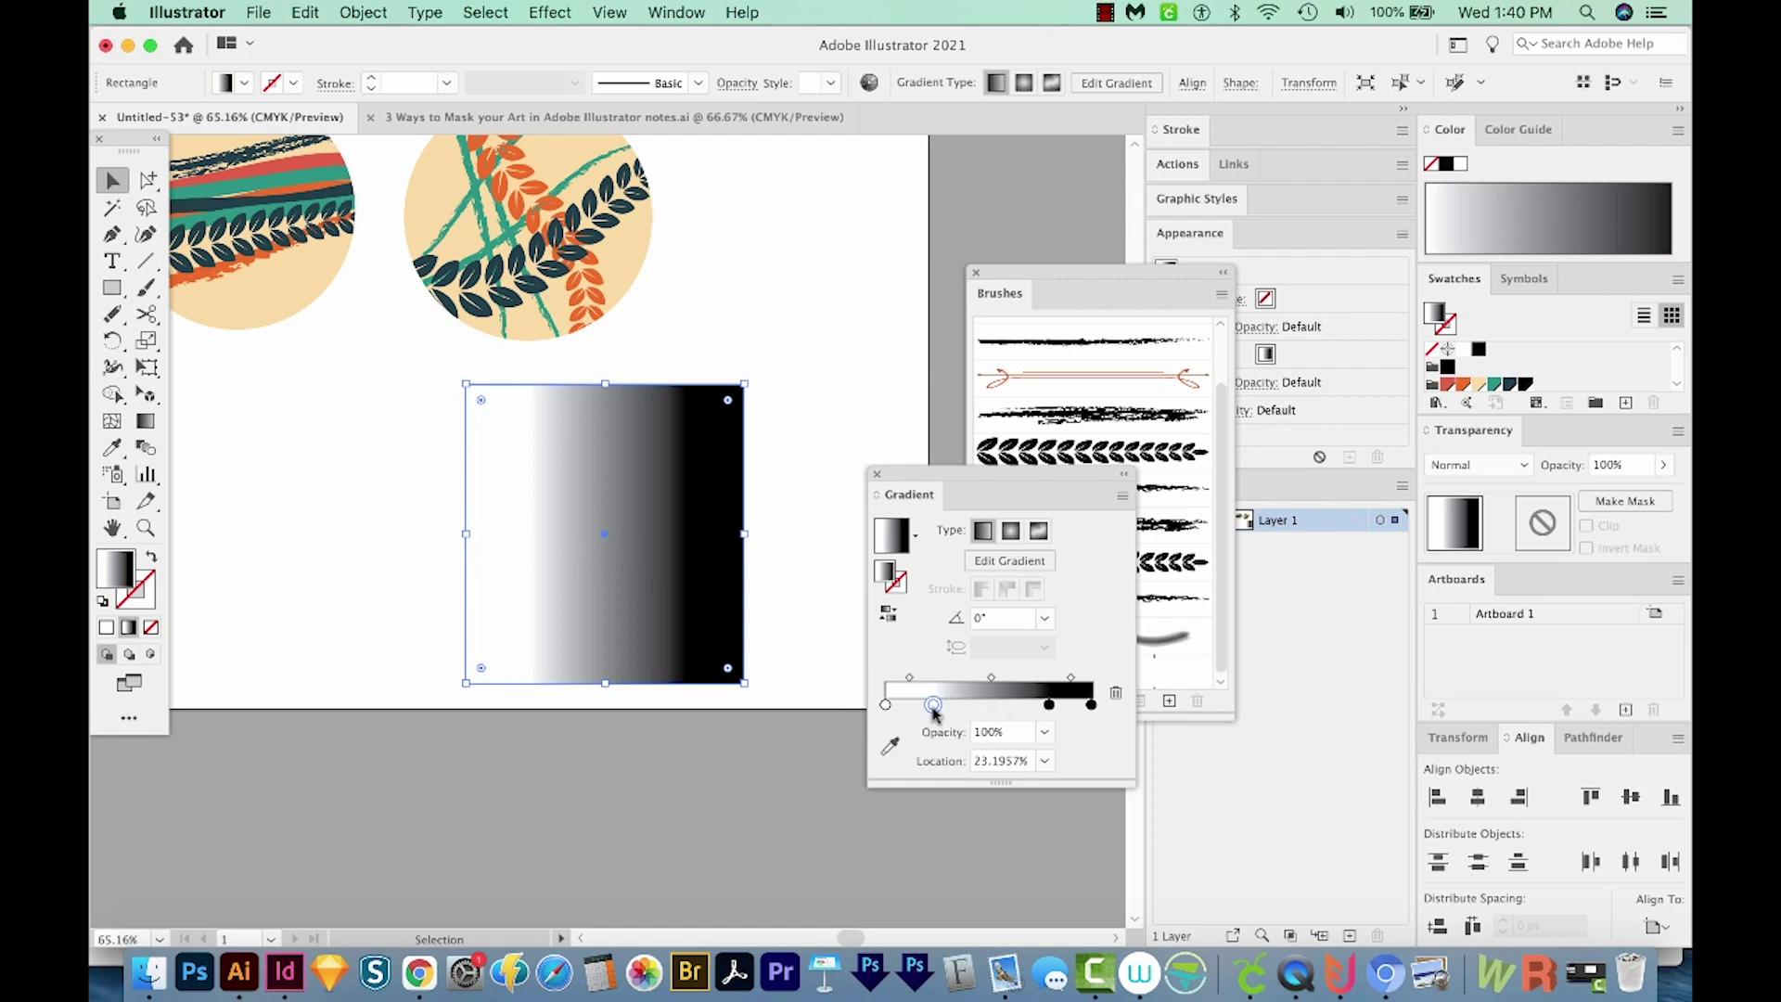
pyautogui.moveTo(934, 705); pyautogui.dragTo(1022, 708)
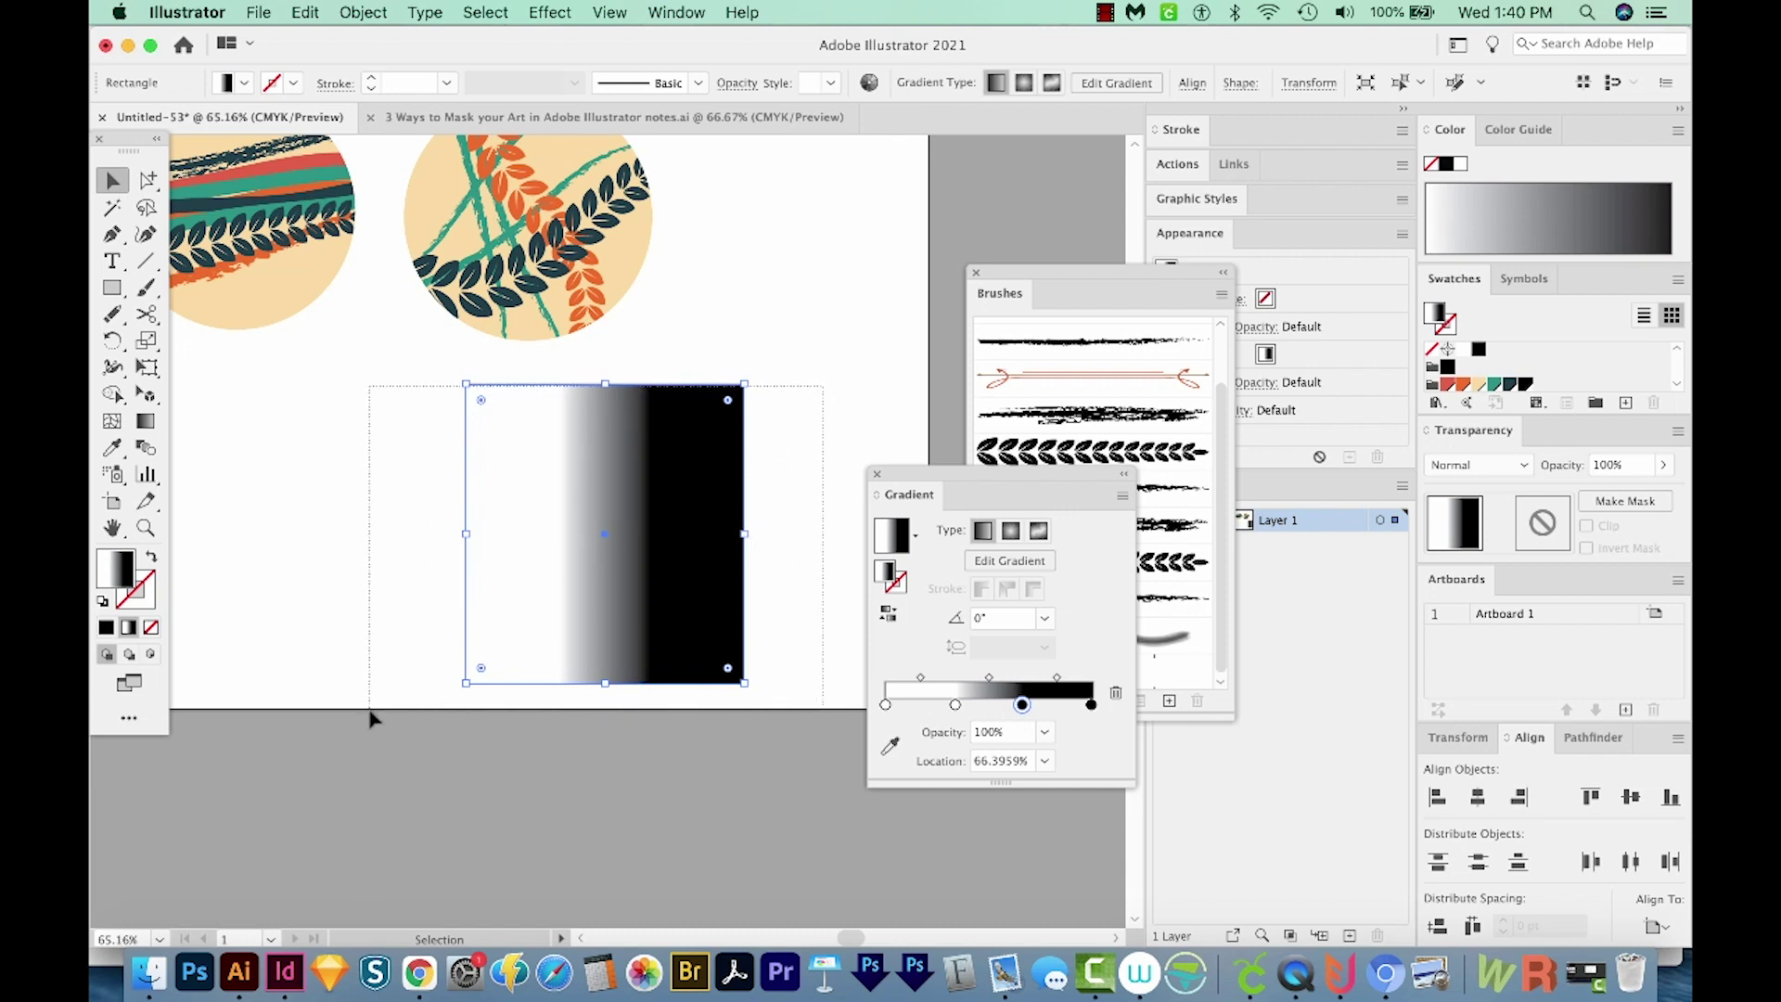
# Step: Select the circle and gradient rectangle together and apply Make Mask
pyautogui.hotkey('ctrl', 'a')
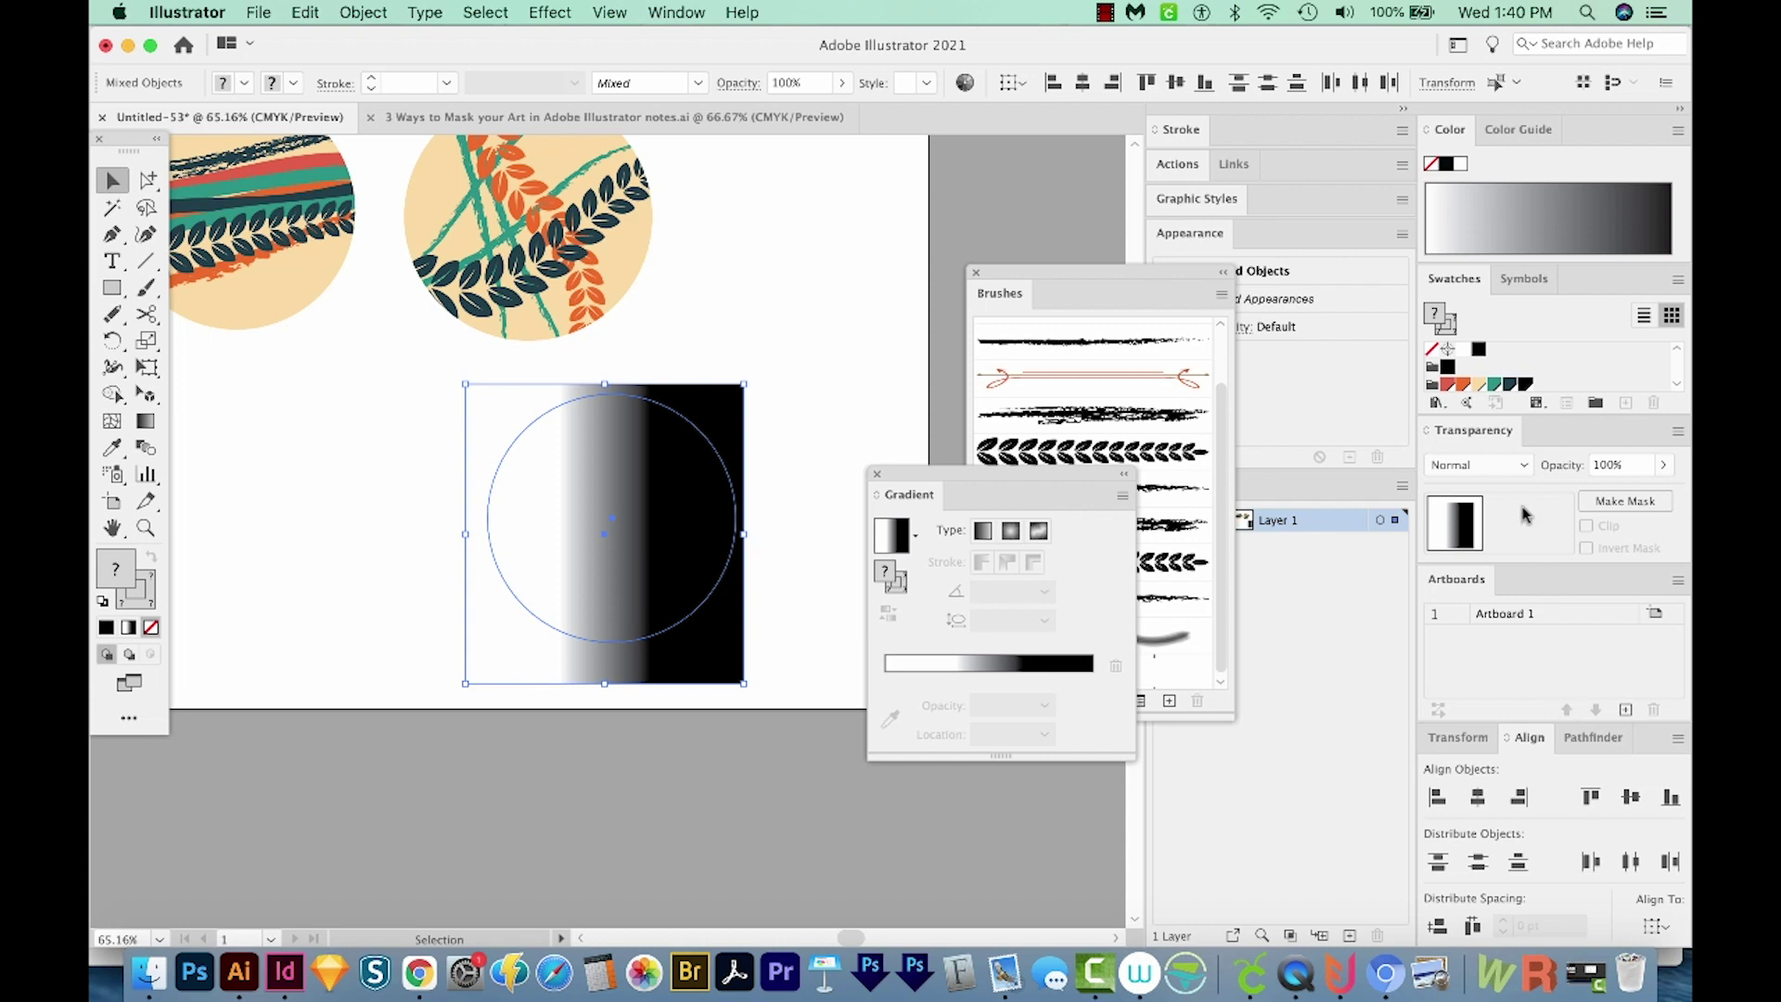
pyautogui.click(1625, 501)
pyautogui.scroll(2, 604, 794)
pyautogui.click(605, 795)
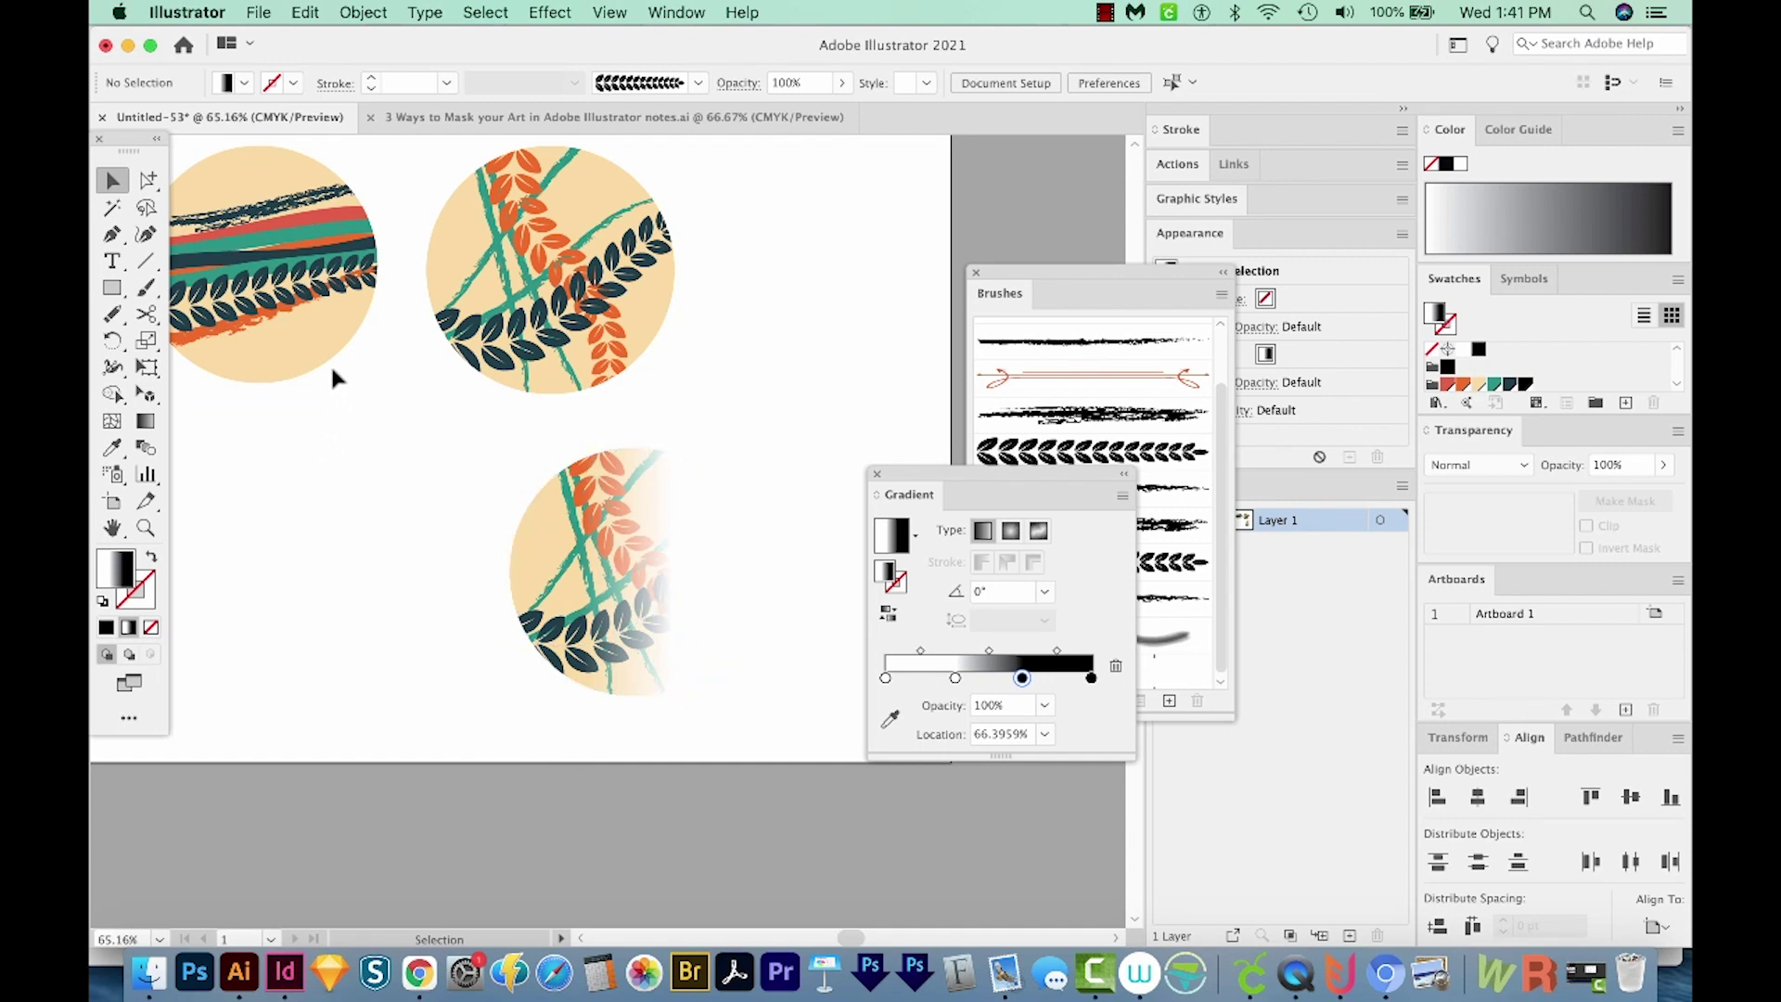
pyautogui.click(284, 333)
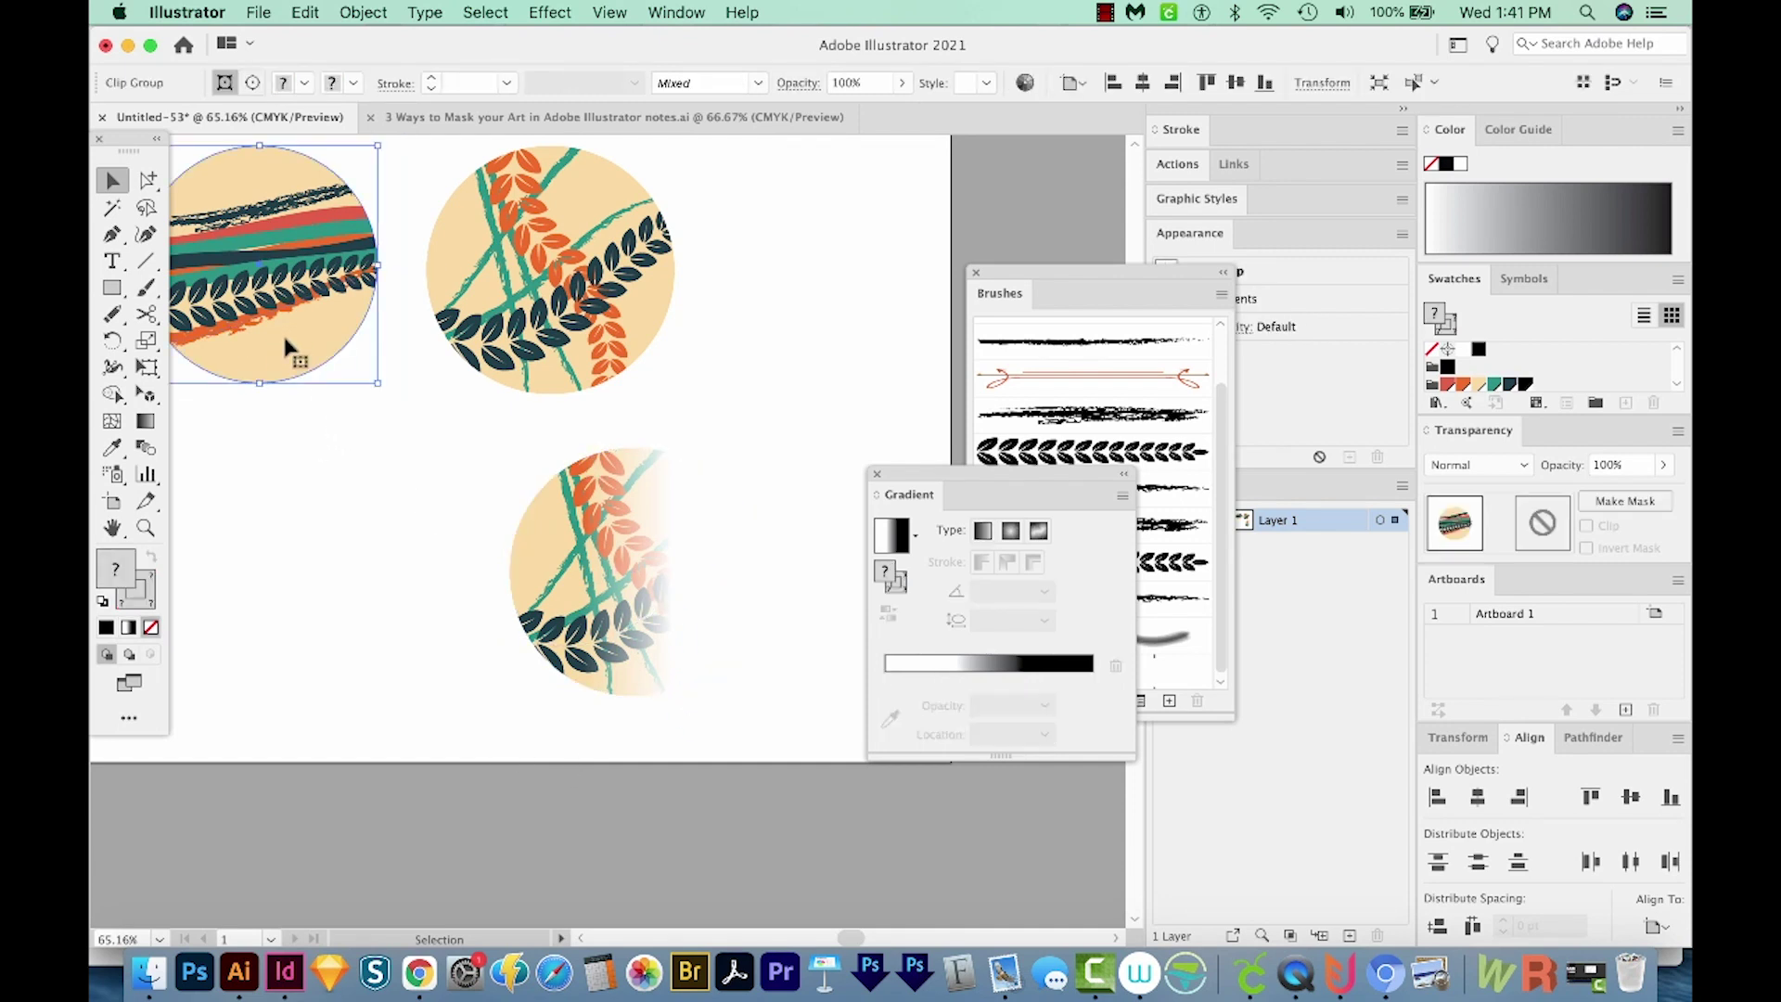
pyautogui.click(617, 359)
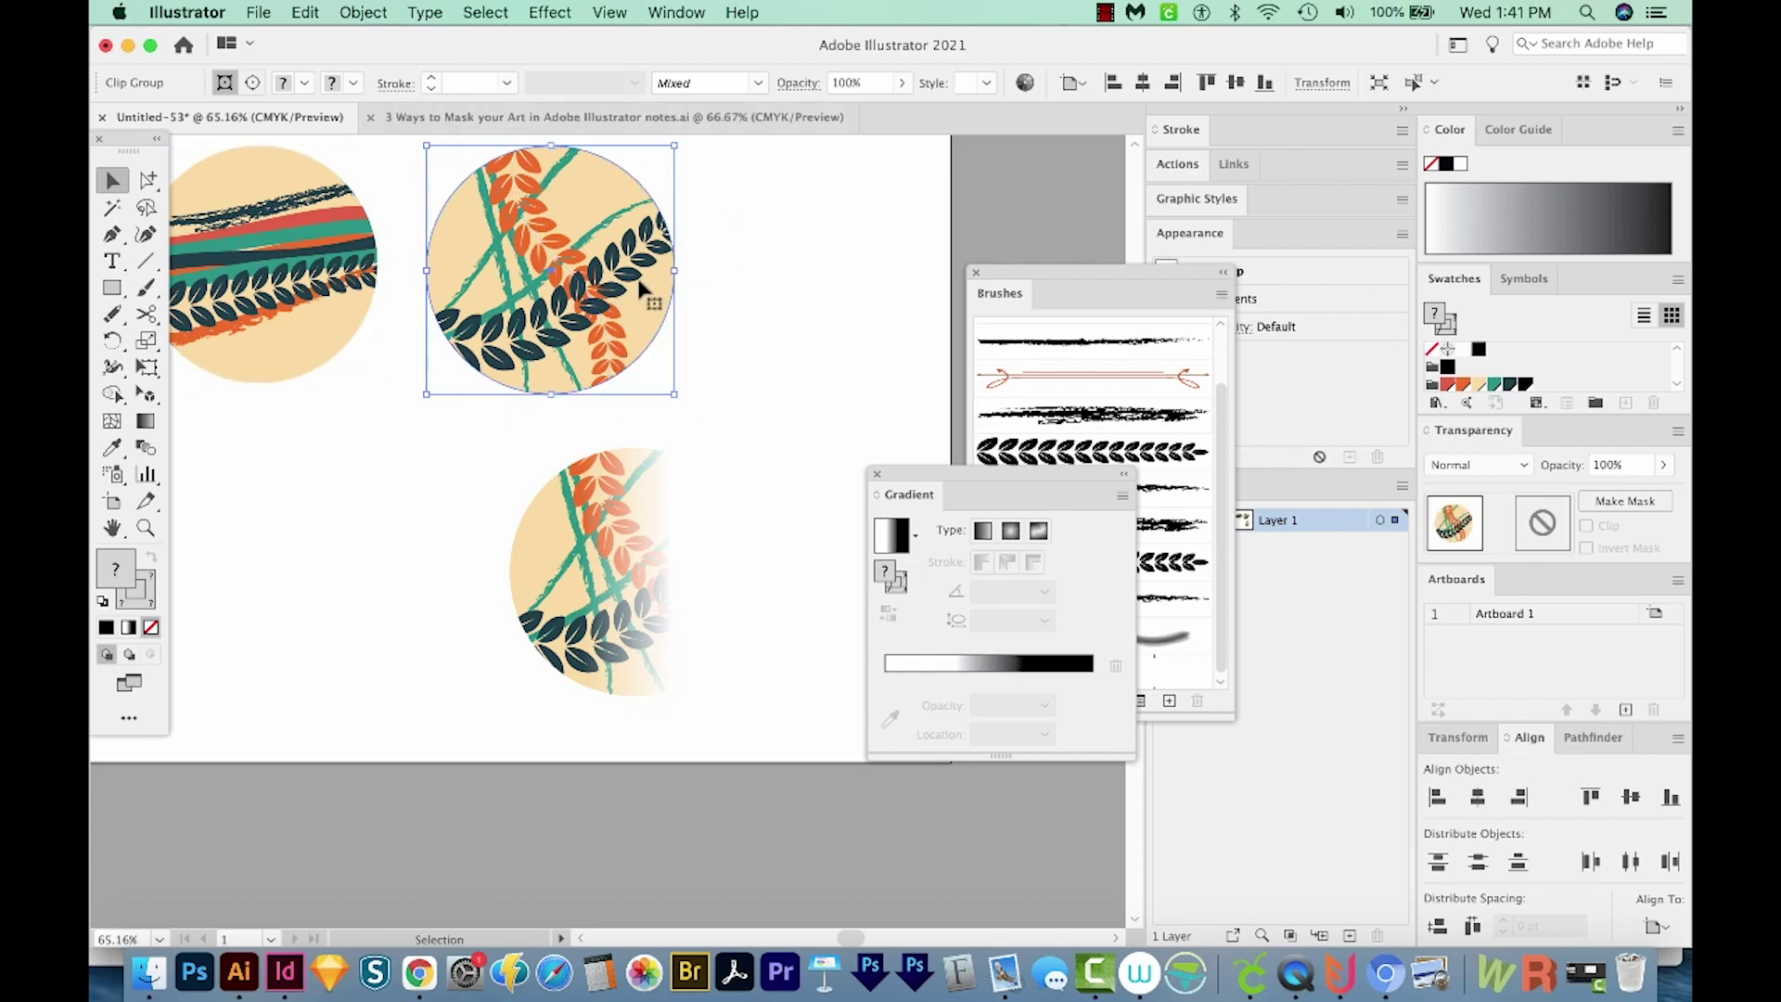
pyautogui.click(560, 685)
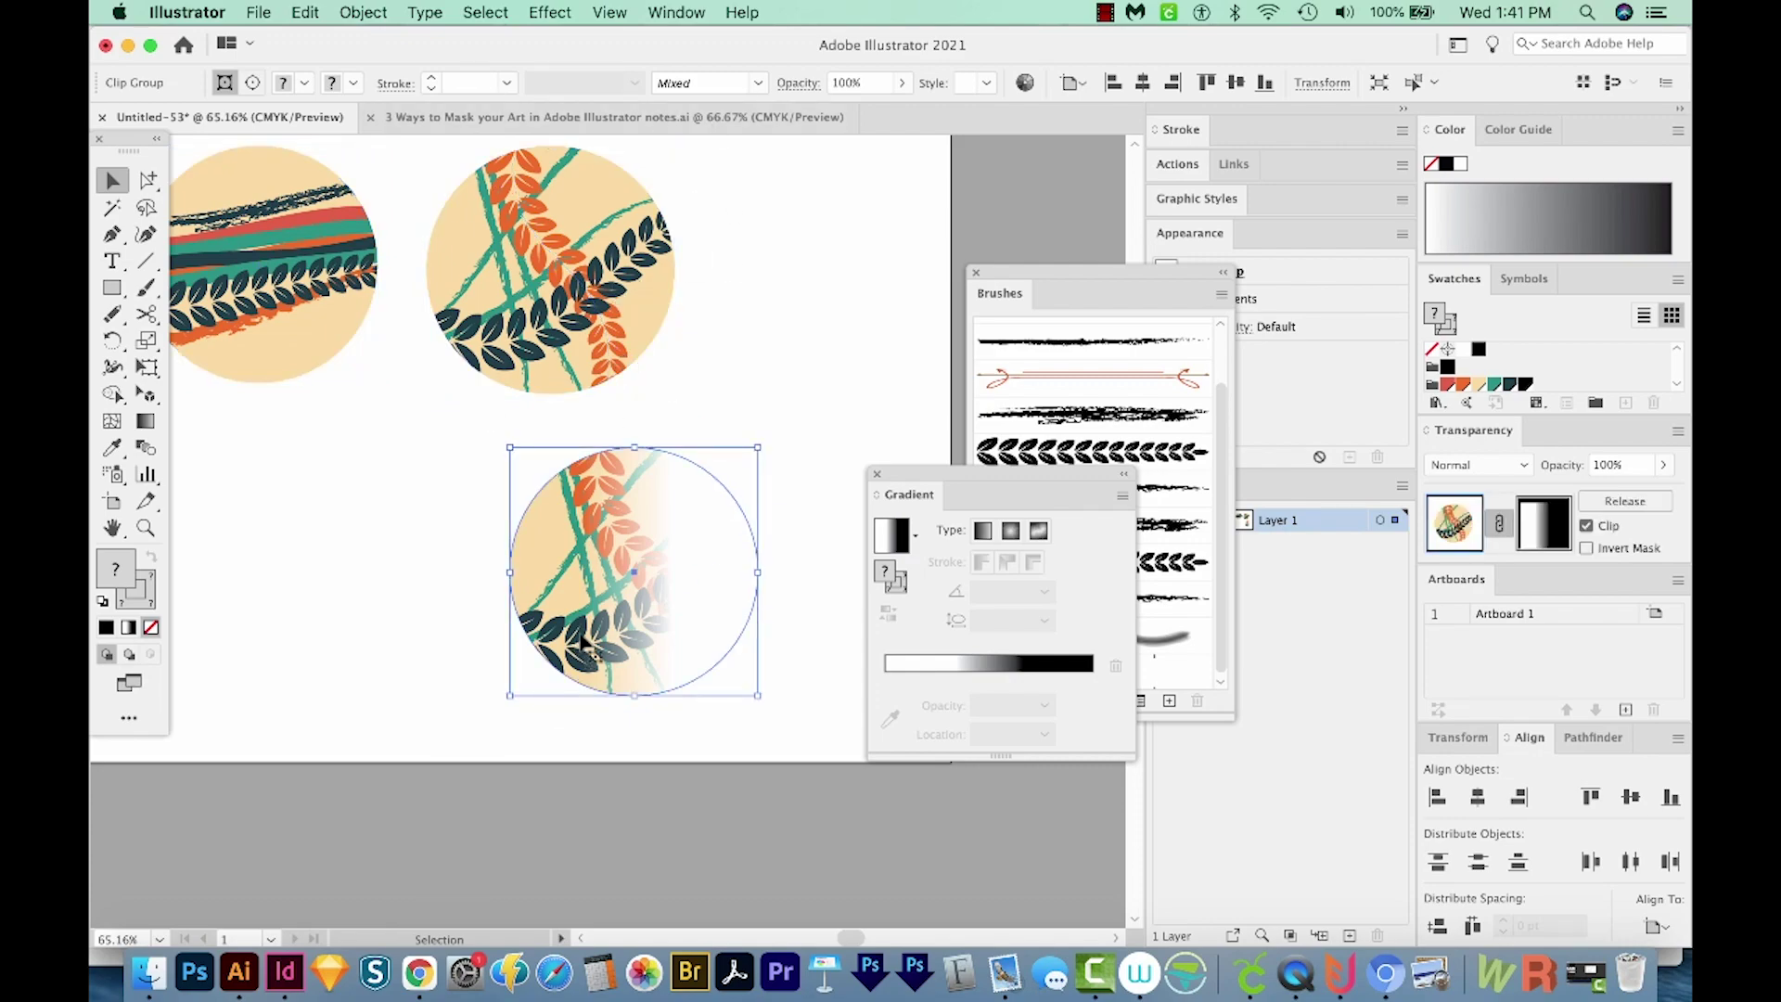